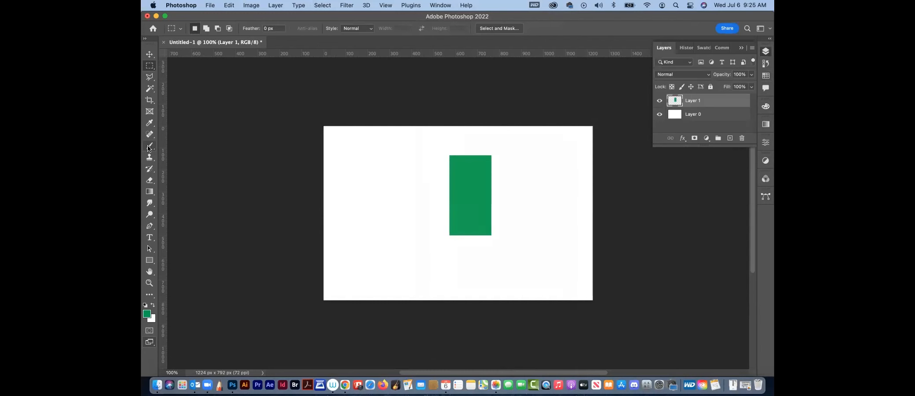
- Try the Eraser with the Flat Point 22 brush along the bottom edge of the green rectangle, and undo the last erasure
click(149, 180)
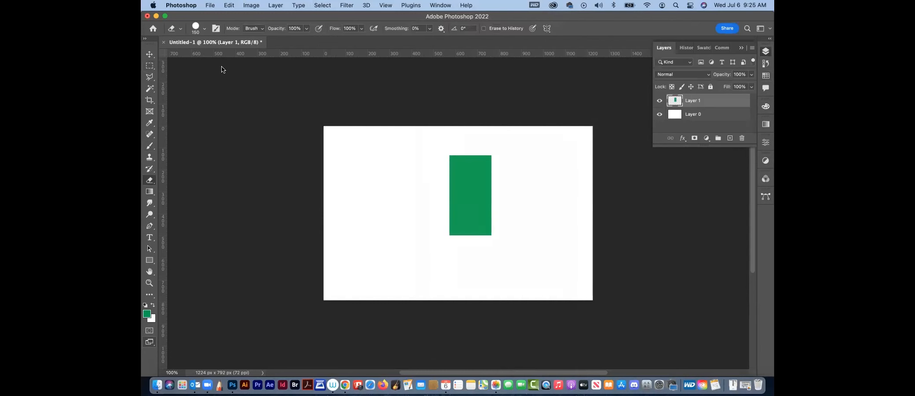
click(203, 30)
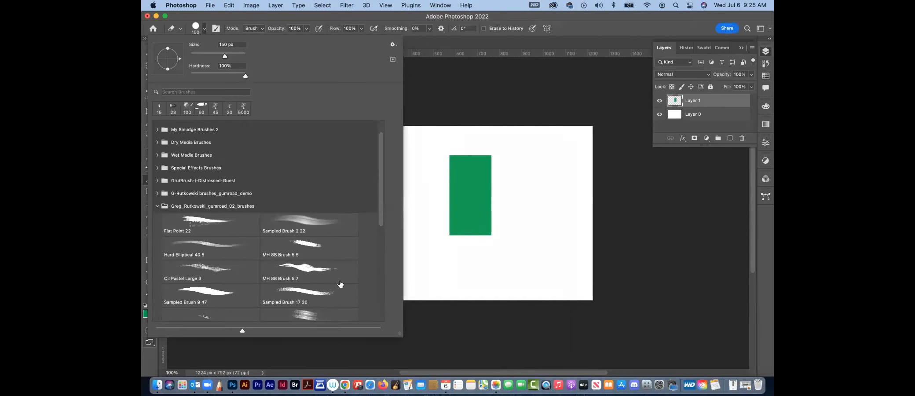
click(220, 231)
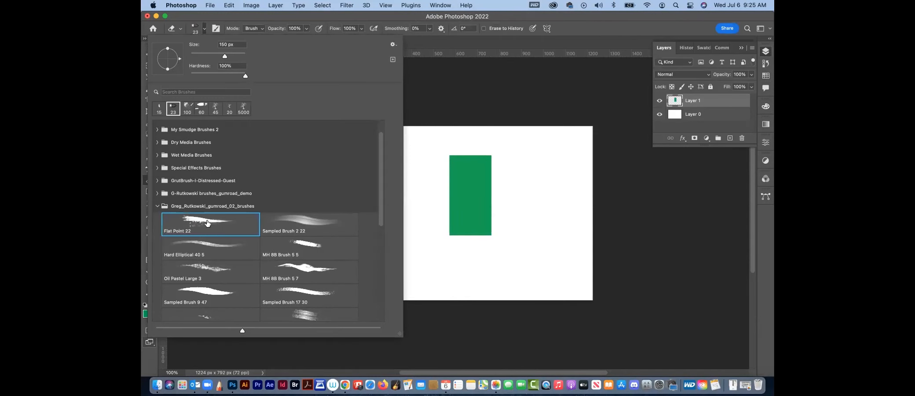
click(297, 17)
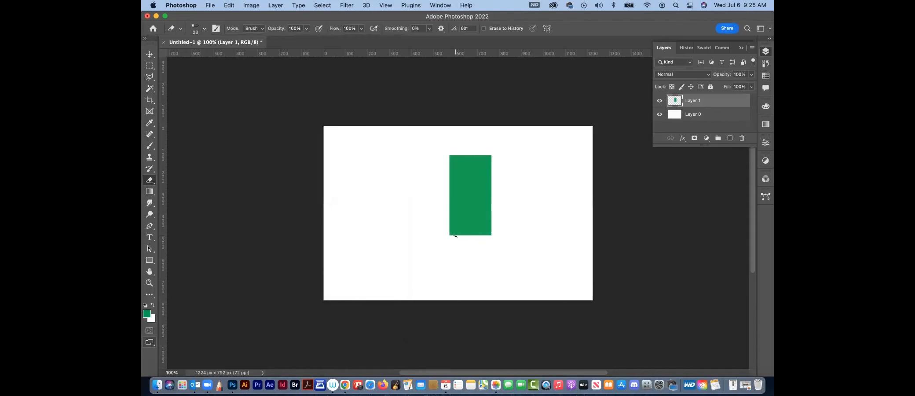
mouse_move(452, 236)
mouse_down()
mouse_move(495, 236)
mouse_move(435, 235)
mouse_move(460, 219)
mouse_move(449, 228)
mouse_move(440, 218)
mouse_move(468, 233)
mouse_up()
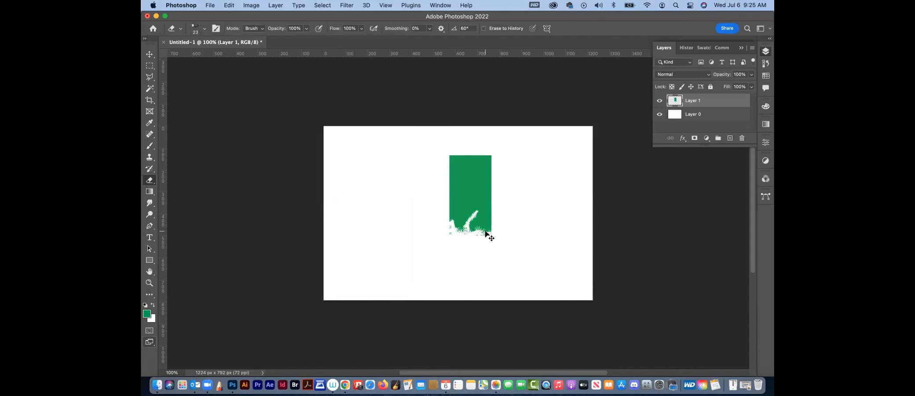
key(super+z)
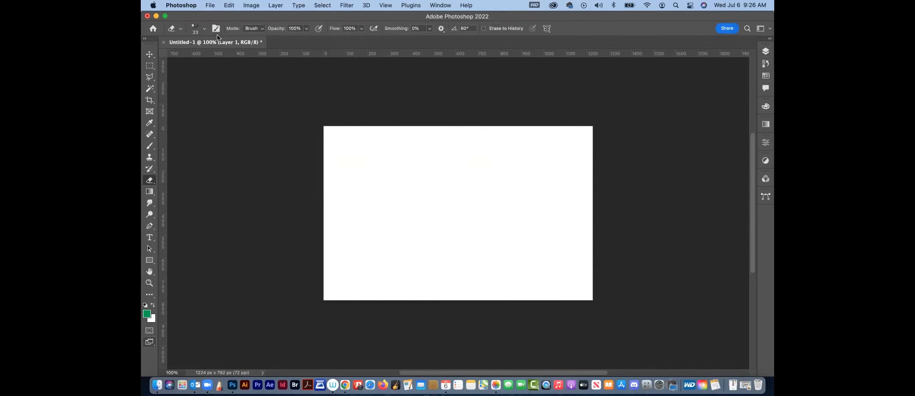
- Choose the Round Point 1 brush for the Brush tool, try it with a green stroke near the canvas centre, and undo the stroke
click(149, 145)
click(198, 30)
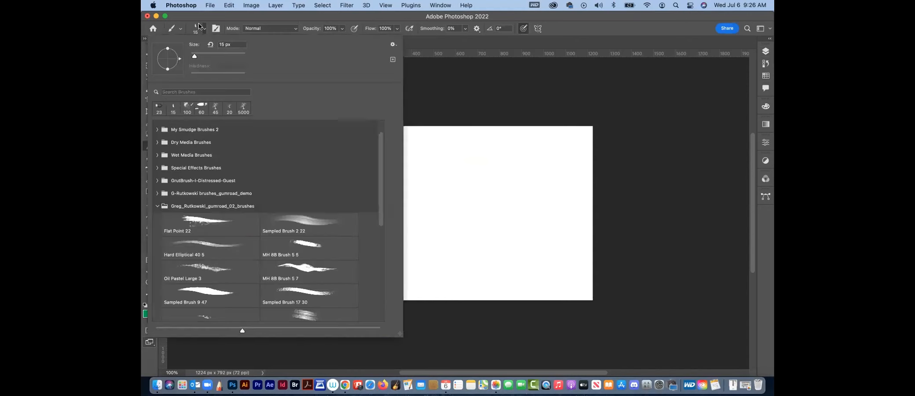
click(314, 272)
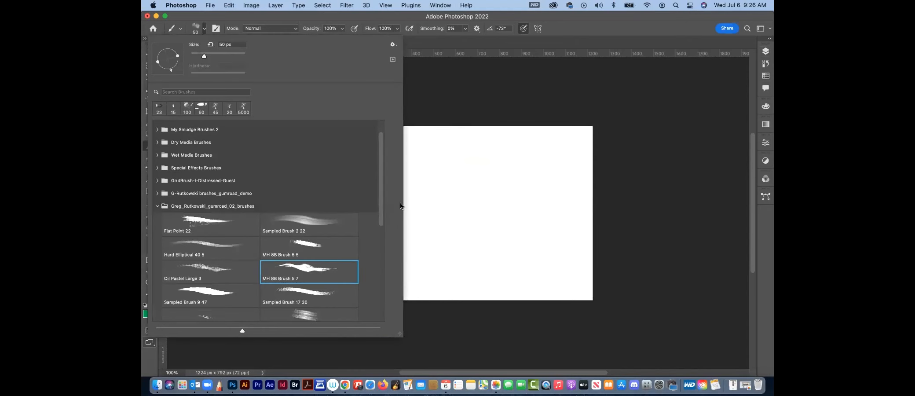
drag(380, 190, 379, 289)
click(304, 237)
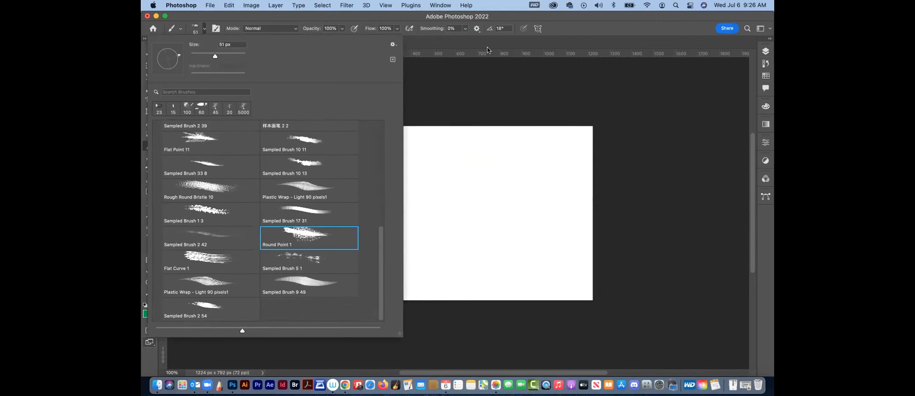
click(465, 20)
mouse_move(461, 199)
mouse_down()
mouse_move(492, 193)
mouse_move(450, 218)
mouse_up()
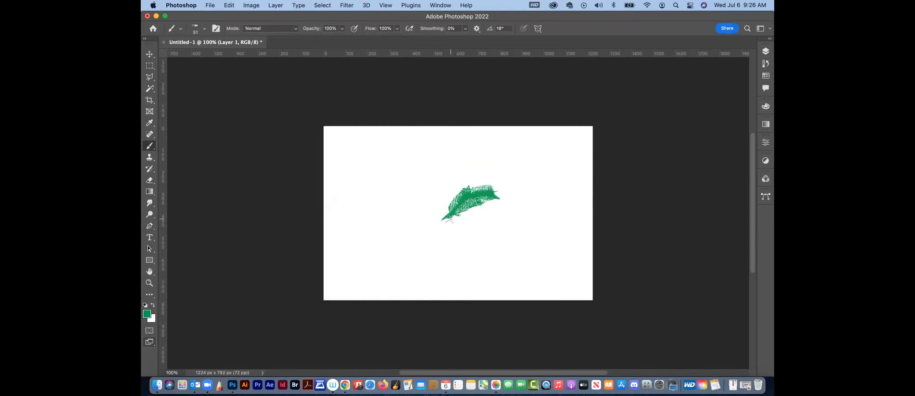
key(super+z)
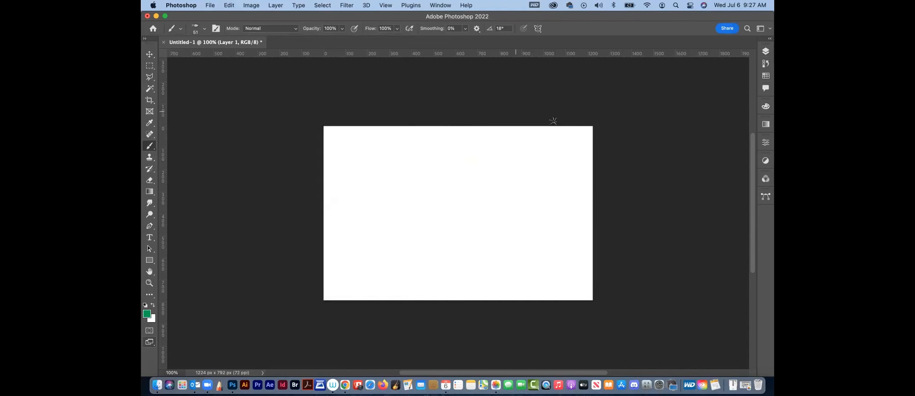
- Set the foreground colour to the dark blue CMYK swatch and brush a rough patch left of the canvas centre
click(766, 77)
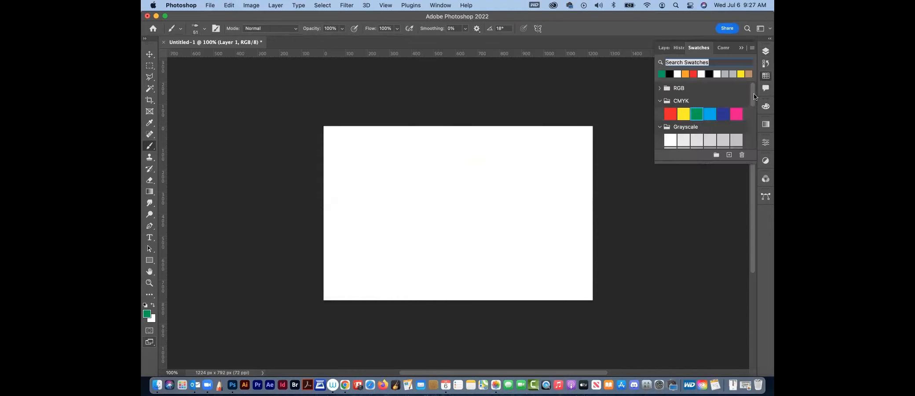
click(723, 112)
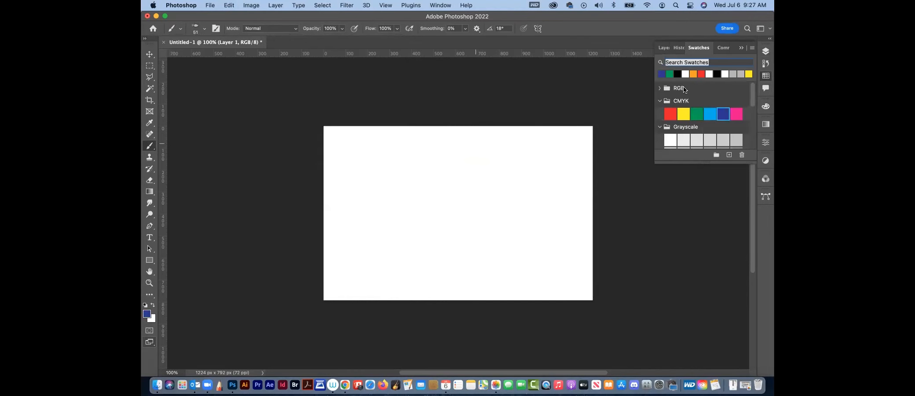
click(765, 51)
mouse_move(419, 176)
mouse_down()
mouse_move(393, 200)
mouse_move(430, 187)
mouse_move(410, 236)
mouse_move(459, 173)
mouse_move(416, 243)
mouse_move(455, 175)
mouse_move(462, 182)
mouse_move(449, 249)
mouse_up()
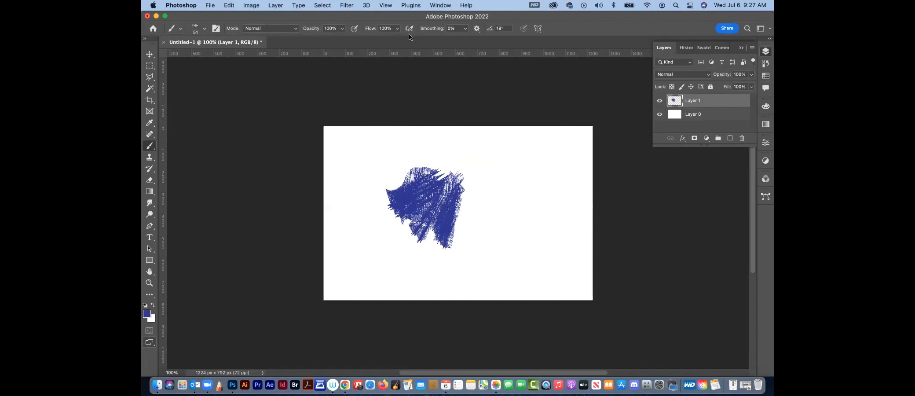
- Extend the blue patch toward the lower left with the Flat Curve 1 brush
click(204, 31)
click(216, 261)
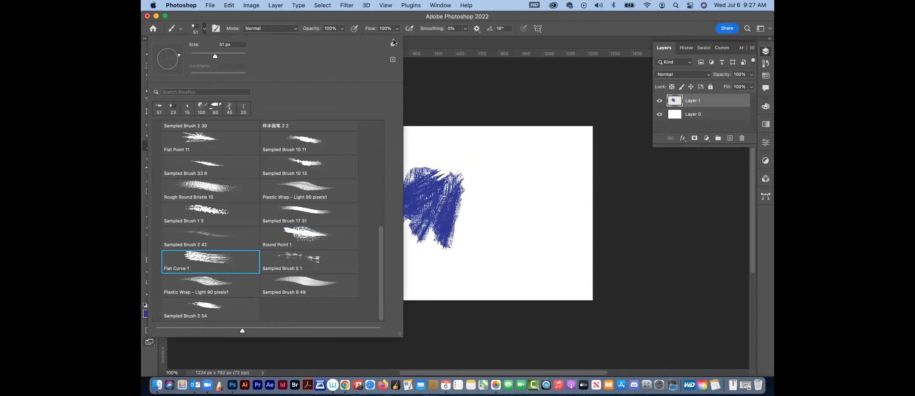
click(384, 22)
mouse_move(405, 221)
mouse_down()
mouse_move(394, 246)
mouse_move(430, 237)
mouse_move(428, 265)
mouse_move(406, 265)
mouse_move(405, 254)
mouse_move(380, 277)
mouse_up()
- Try sweeping Flat Curve 1 strokes across the upper right of the canvas, undoing each one
mouse_move(460, 197)
mouse_down()
mouse_move(498, 216)
mouse_move(557, 168)
mouse_up()
key(super+z)
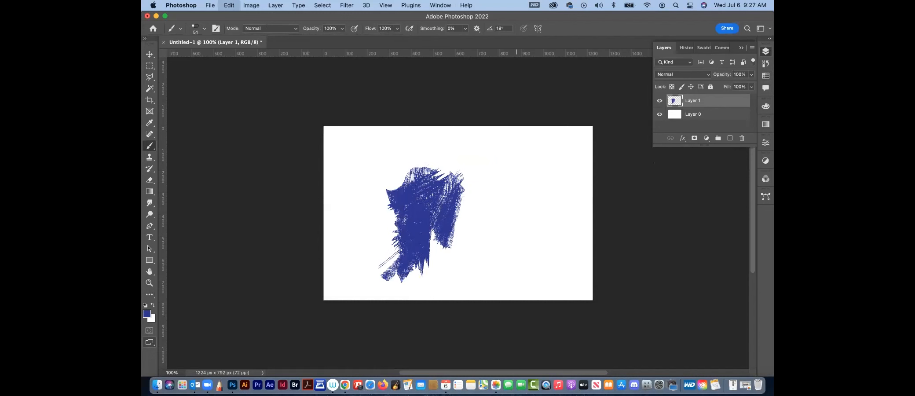
mouse_move(403, 171)
mouse_down()
mouse_move(435, 147)
mouse_move(490, 192)
mouse_move(544, 149)
mouse_move(553, 206)
mouse_up()
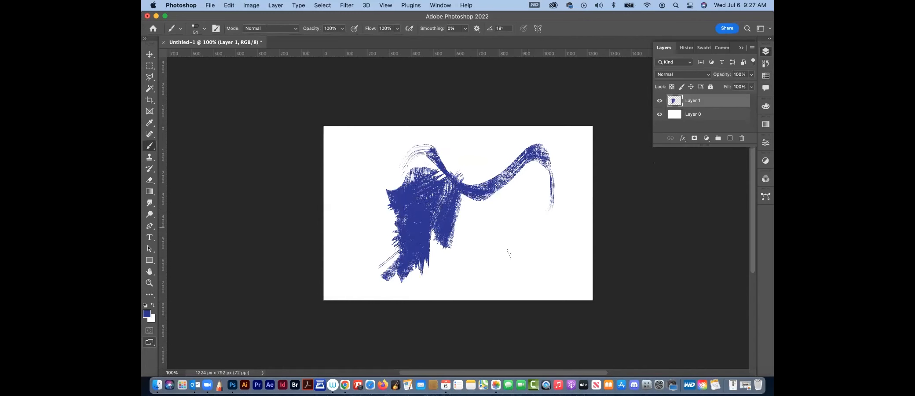
key(super+z)
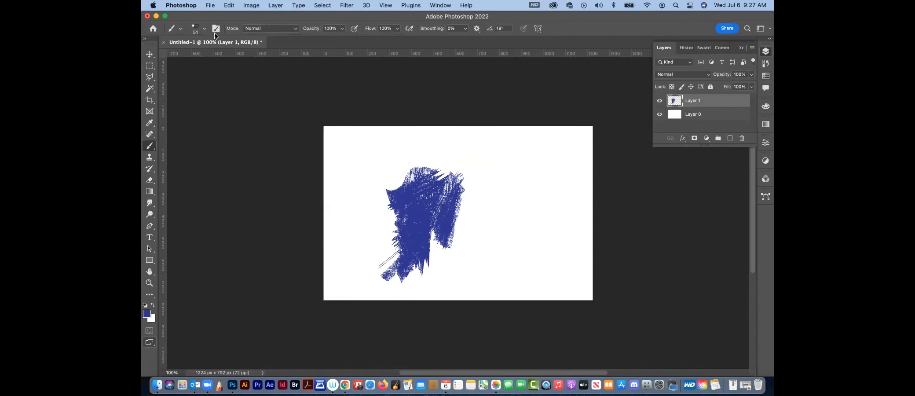
- Fill out the right side and bottom of the blue patch with the Sampled Brush 5 1 brush
click(203, 29)
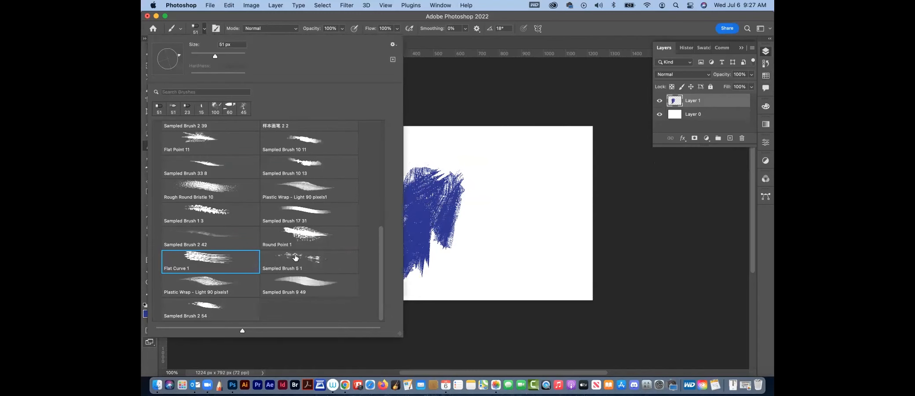
click(298, 260)
click(387, 22)
mouse_move(464, 175)
mouse_down()
mouse_move(457, 180)
mouse_move(473, 184)
mouse_move(457, 229)
mouse_move(494, 178)
mouse_move(437, 219)
mouse_move(419, 256)
mouse_move(480, 279)
mouse_move(466, 259)
mouse_move(486, 269)
mouse_up()
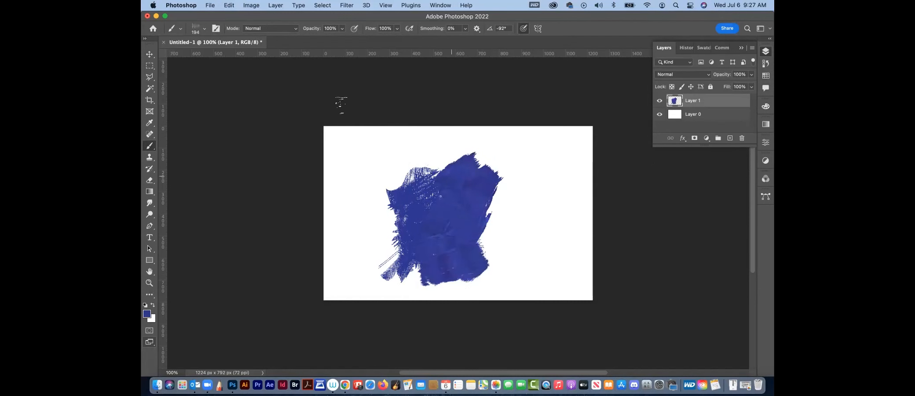
- Keep the Sampled Brush 5 1 brush and spread the blue paint farther right and over the upper-left part of the patch
click(204, 29)
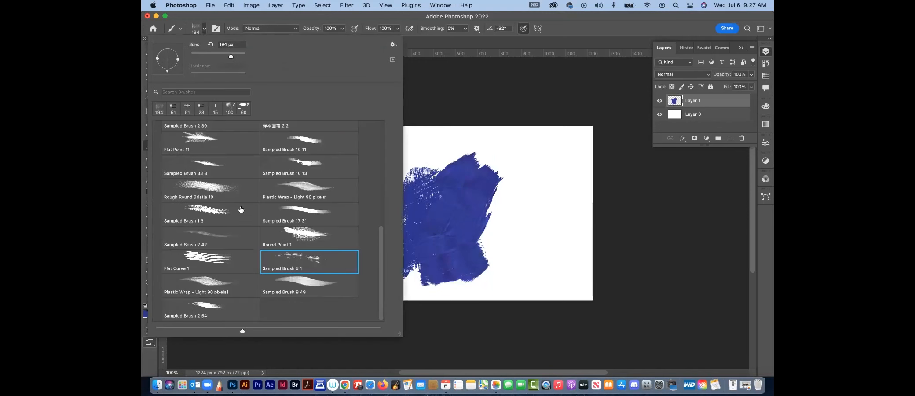
mouse_move(380, 266)
mouse_down()
mouse_move(393, 133)
mouse_move(376, 297)
mouse_up()
drag(303, 18, 304, 19)
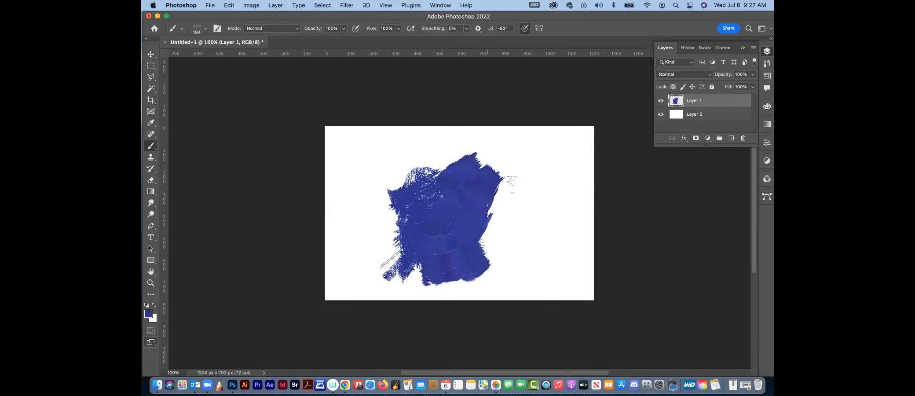
click(496, 212)
mouse_move(489, 229)
mouse_down()
mouse_move(519, 233)
mouse_move(539, 184)
mouse_move(513, 176)
mouse_move(521, 165)
mouse_move(429, 160)
mouse_move(409, 184)
mouse_move(402, 248)
mouse_up()
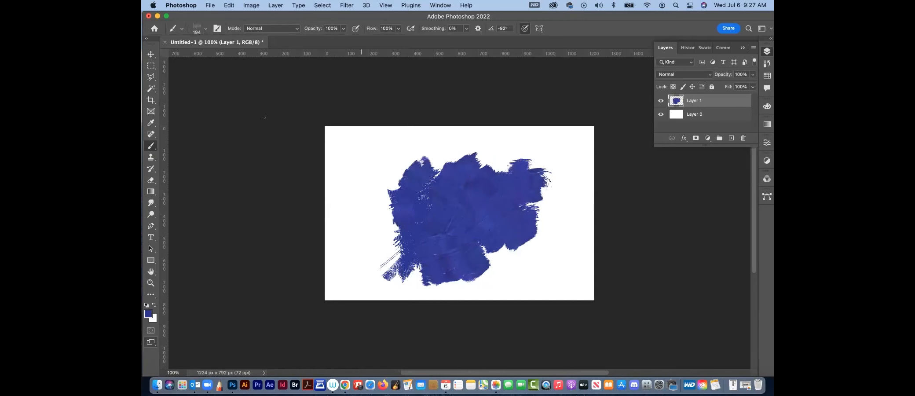
- Add textured blue strokes along the upper and left edges of the painted shape with the Sampled Brush 2 54 brush
click(205, 30)
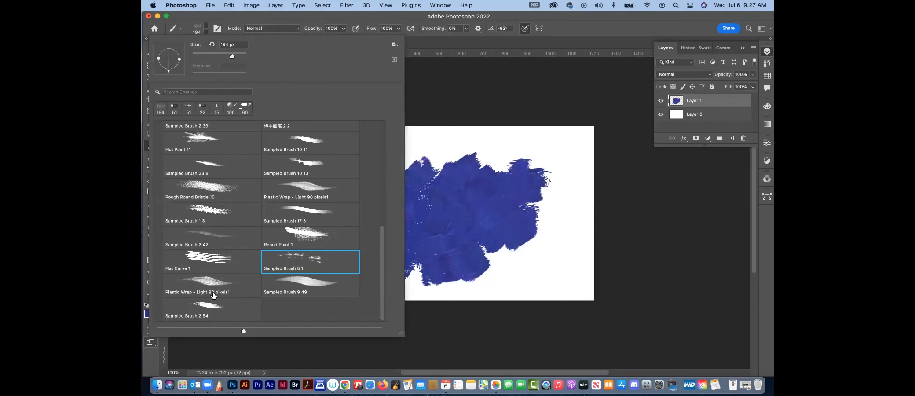
click(214, 306)
click(298, 29)
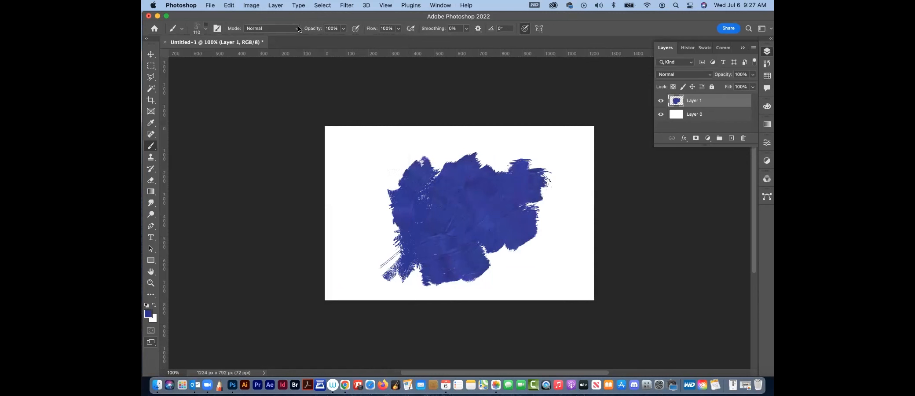
drag(404, 166, 384, 210)
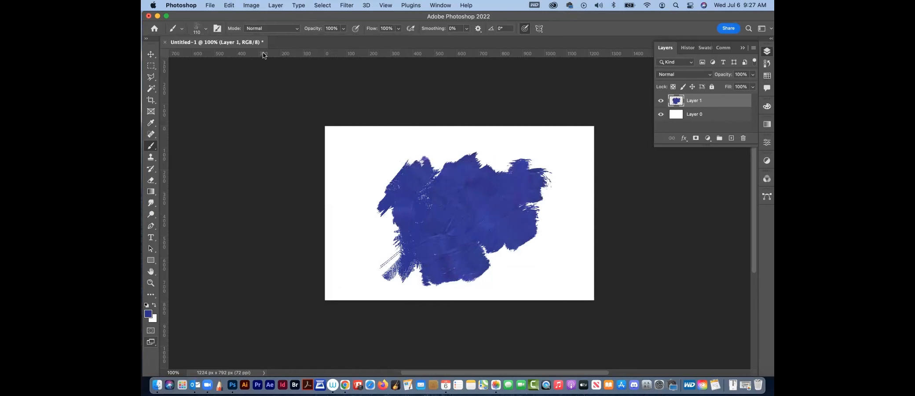
click(205, 29)
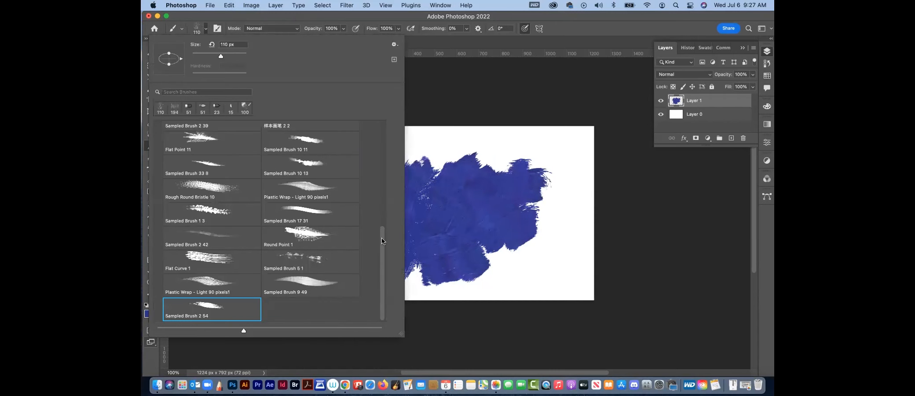
mouse_move(381, 242)
mouse_down()
mouse_move(382, 160)
mouse_move(377, 293)
mouse_up()
click(389, 20)
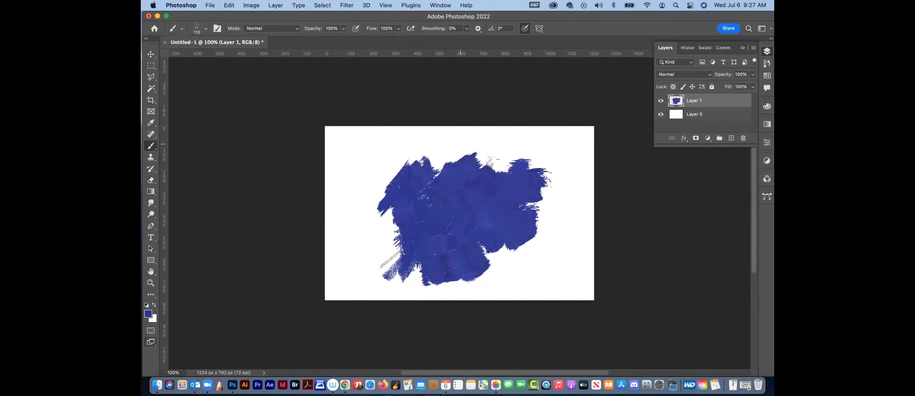
mouse_move(496, 152)
mouse_down()
mouse_move(468, 178)
mouse_move(489, 178)
mouse_move(441, 191)
mouse_move(398, 239)
mouse_up()
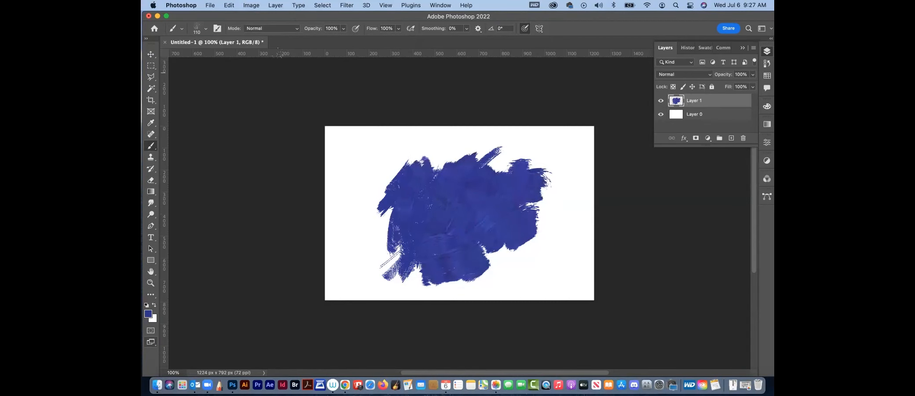
- Switch the brush back to Sampled Brush 5 1
click(205, 32)
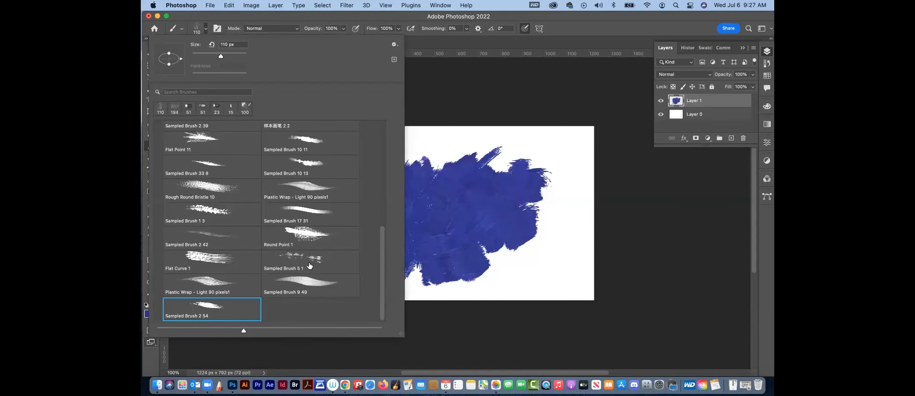
click(311, 263)
click(478, 22)
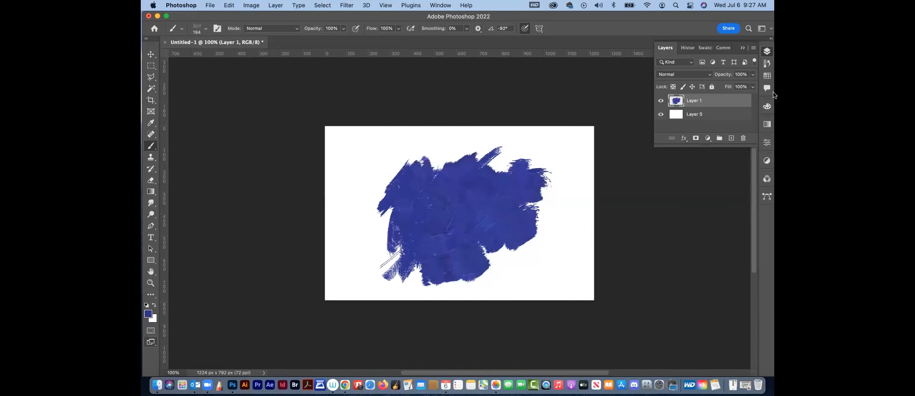
click(767, 75)
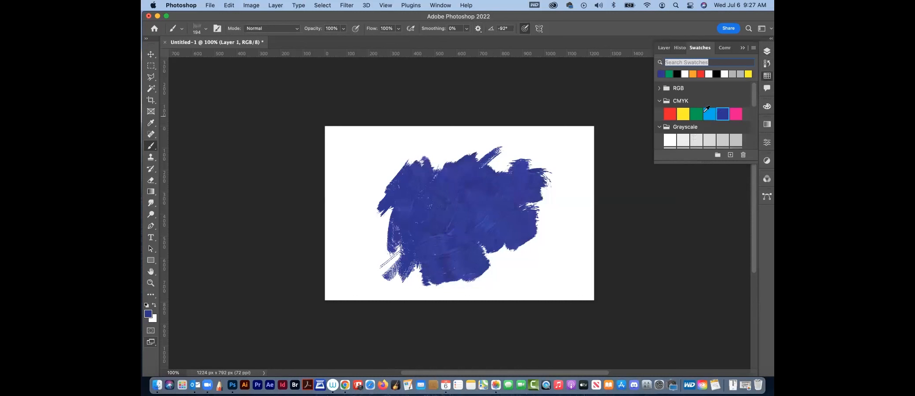
click(695, 113)
click(720, 113)
- Set the foreground colour to purple 692e92 and paint over the left and upper parts of the blue shape
click(149, 314)
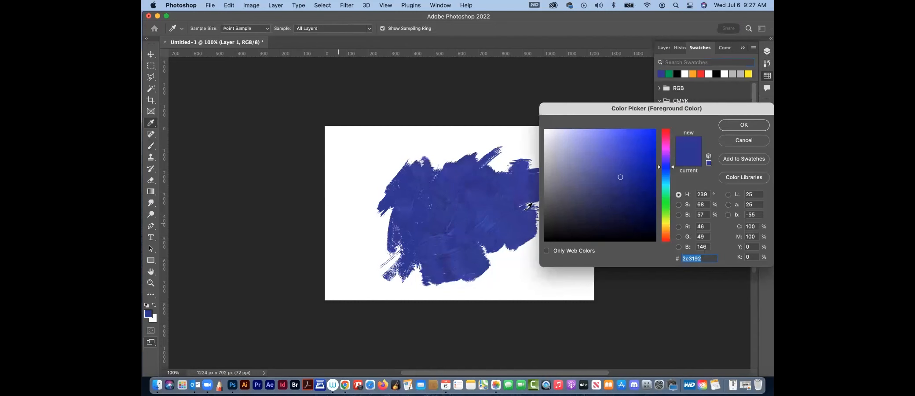
drag(675, 166, 675, 158)
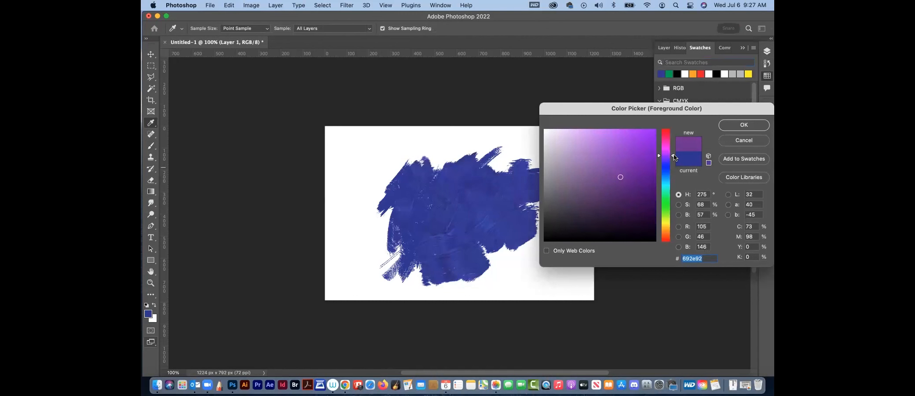
click(731, 127)
mouse_move(408, 174)
mouse_down()
mouse_move(400, 191)
mouse_move(421, 198)
mouse_move(420, 244)
mouse_move(440, 233)
mouse_move(429, 239)
mouse_move(427, 190)
mouse_move(471, 163)
mouse_move(472, 145)
mouse_move(437, 185)
mouse_move(407, 249)
mouse_move(383, 251)
mouse_move(396, 246)
mouse_move(433, 266)
mouse_move(514, 155)
mouse_move(503, 173)
mouse_move(424, 213)
mouse_up()
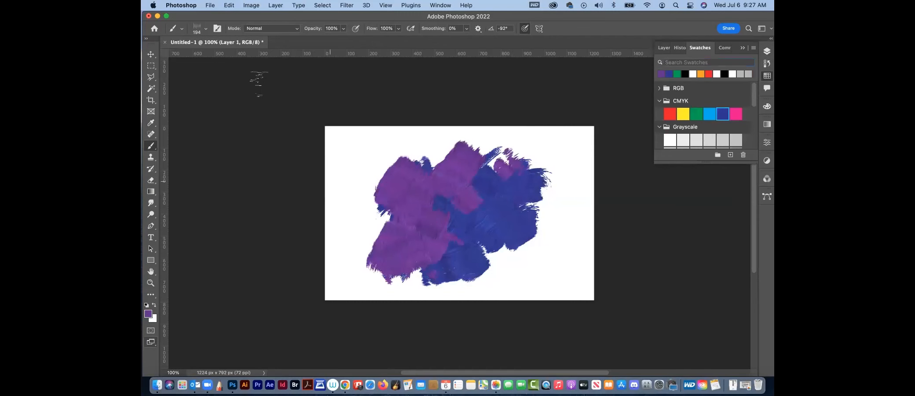
- Smudge the purple-blue boundary and the lower, left and upper edges of the shape with the Impressionist Blender 2 brush
click(205, 30)
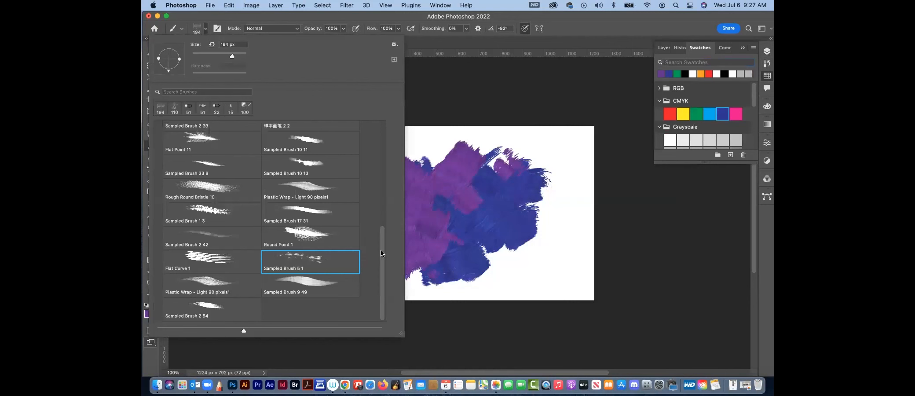
scroll(308, 286, up, 20)
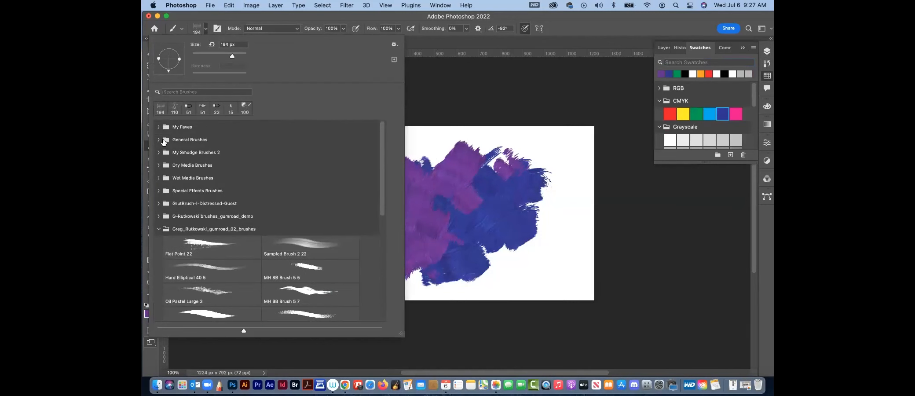
click(159, 152)
click(228, 214)
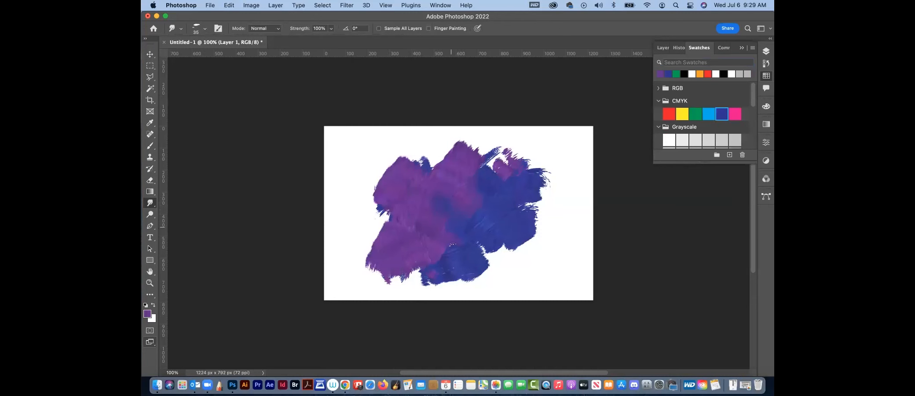
mouse_move(478, 246)
mouse_down()
mouse_move(497, 253)
mouse_move(536, 237)
mouse_move(515, 245)
mouse_up()
mouse_move(483, 269)
mouse_down()
mouse_move(491, 256)
mouse_move(475, 284)
mouse_move(428, 288)
mouse_up()
mouse_move(391, 266)
mouse_down()
mouse_move(397, 281)
mouse_move(412, 269)
mouse_up()
drag(374, 252, 386, 214)
mouse_move(437, 174)
mouse_down()
mouse_move(438, 155)
mouse_move(505, 165)
mouse_up()
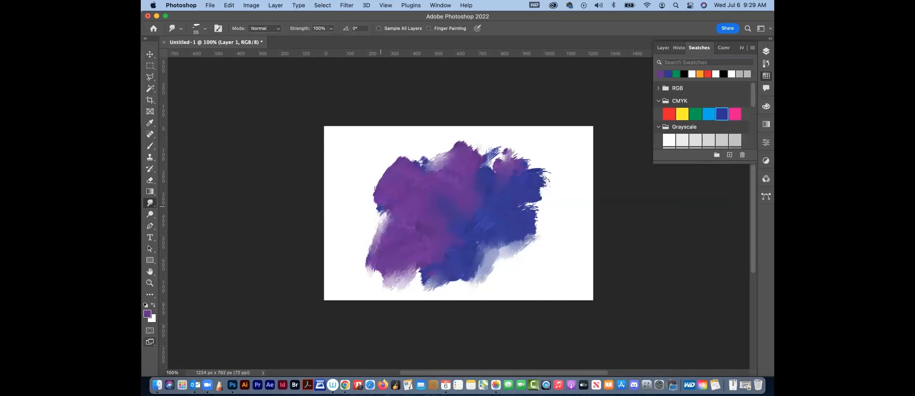
- Soften the upper-left edge of the purple paint with the Just Add Water smudge brush at 50 px
click(205, 29)
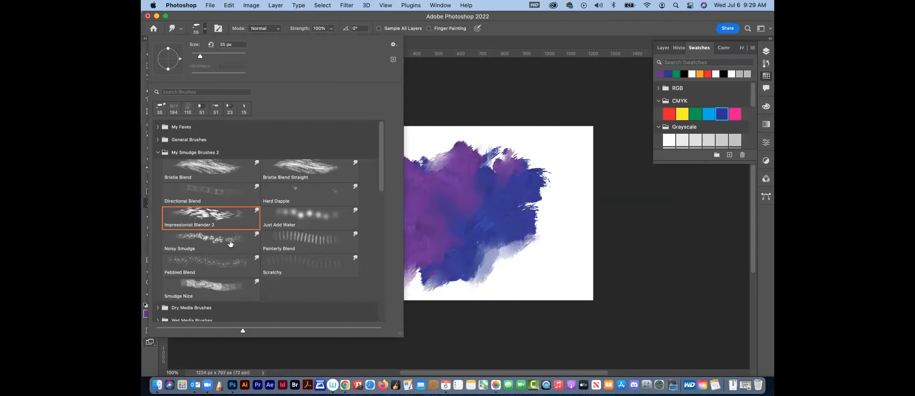
click(286, 220)
click(333, 22)
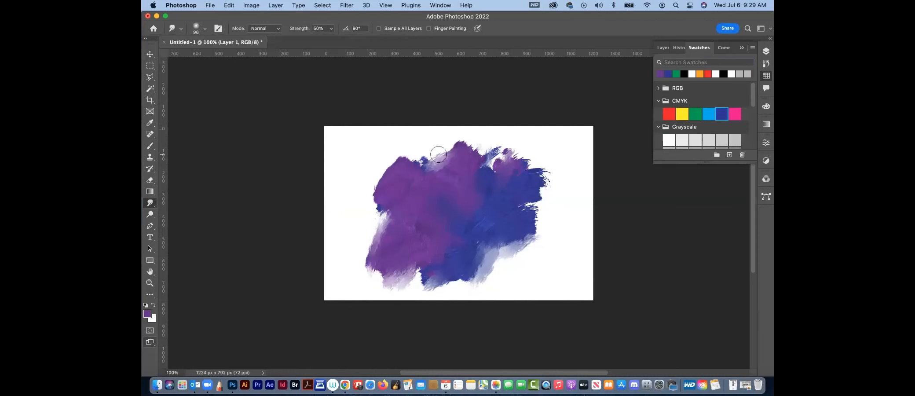
key(bracketleft)
key(bracketleft)
key(bracketleft)
key(bracketleft)
mouse_move(442, 158)
mouse_down()
mouse_move(466, 150)
mouse_move(440, 159)
mouse_move(434, 148)
mouse_move(428, 165)
mouse_move(405, 163)
mouse_move(379, 178)
mouse_move(407, 154)
mouse_move(443, 178)
mouse_up()
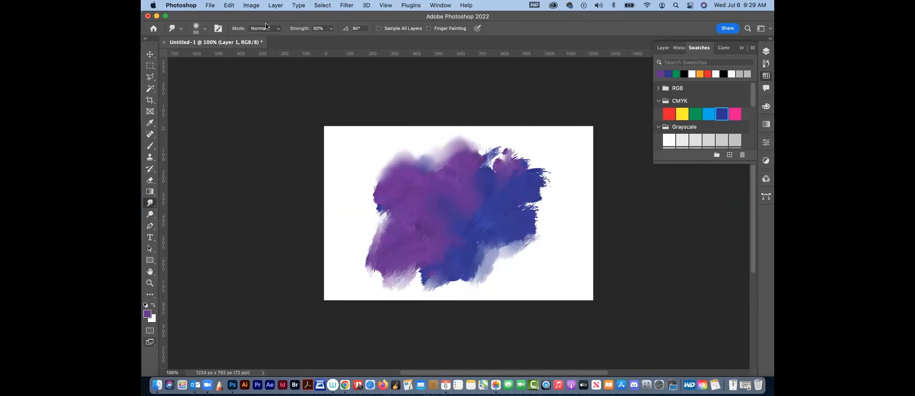
- Blend the middle of the shape and its blue right edge outward with the Painterly Blend smudge brush
click(180, 29)
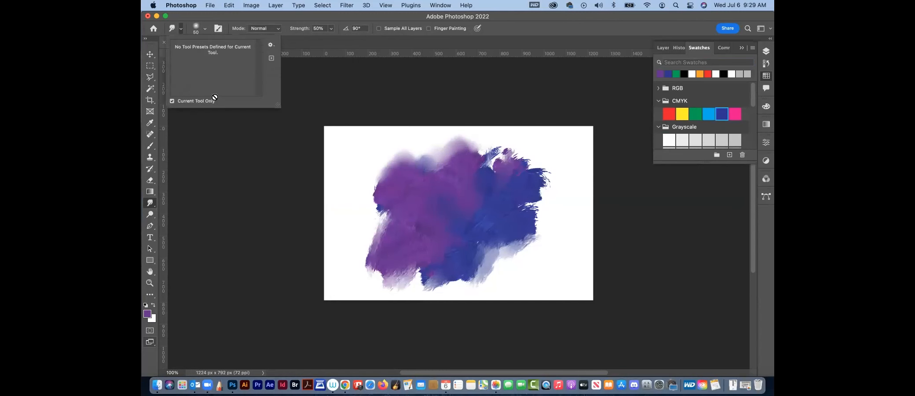
click(206, 29)
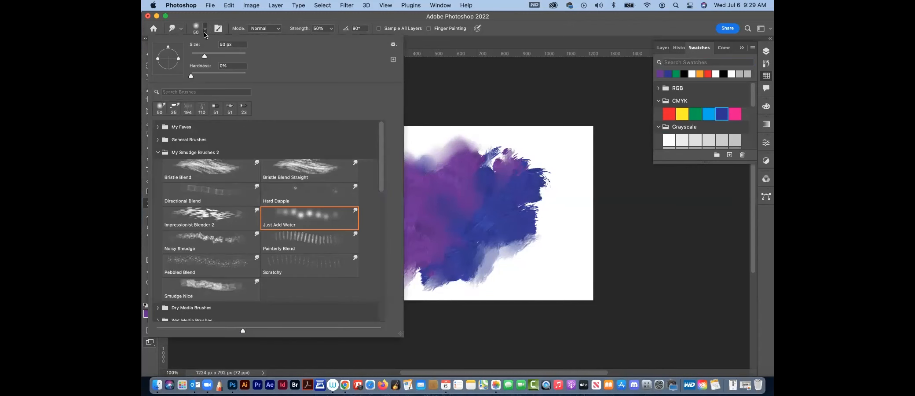
click(288, 240)
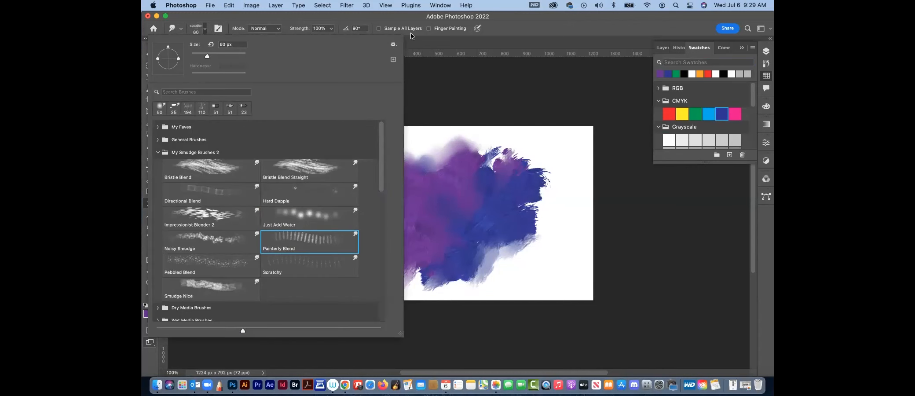
key(Return)
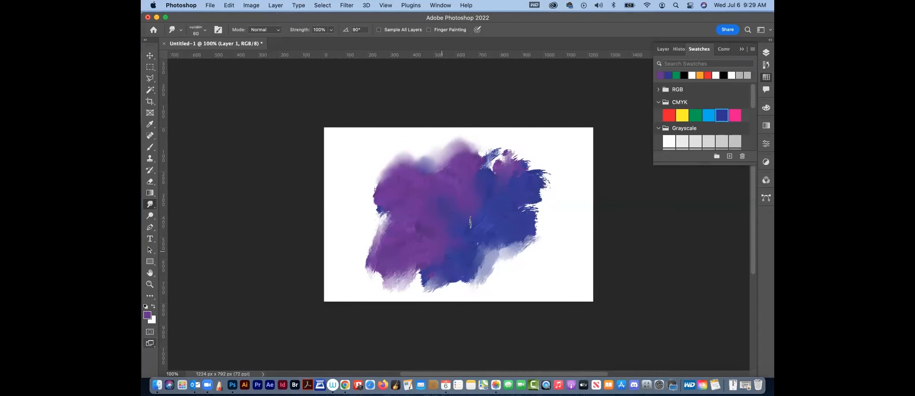
mouse_move(522, 212)
mouse_down()
mouse_move(552, 192)
mouse_move(549, 183)
mouse_move(519, 186)
mouse_move(548, 167)
mouse_up()
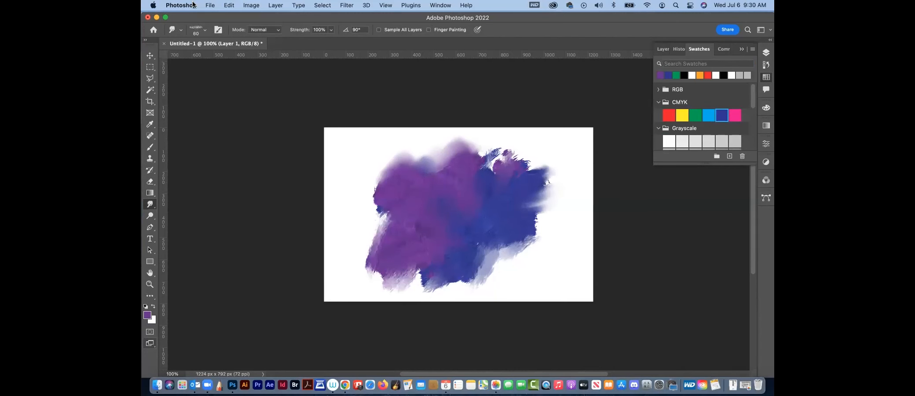
- Smudge the upper-right, lower-left, left and right edges of the shape with the Noisy Smudge brush
click(205, 32)
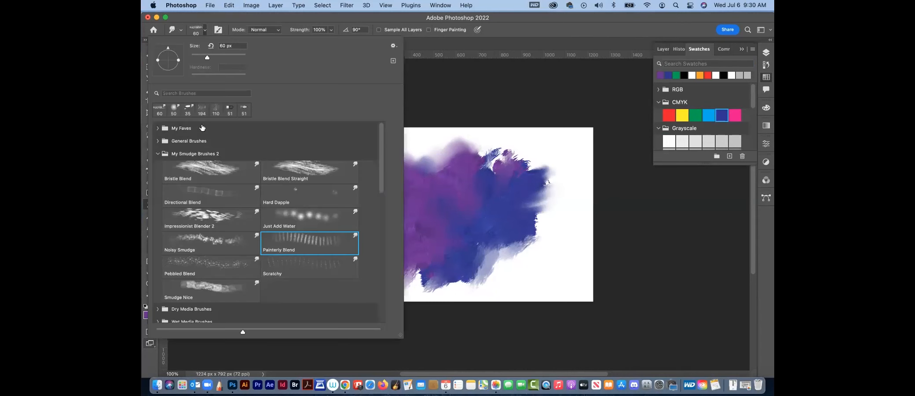
click(229, 241)
key(Return)
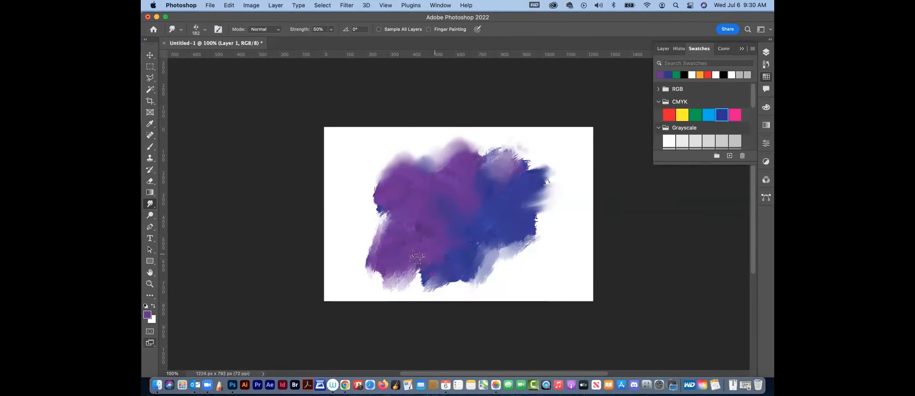
mouse_move(373, 270)
mouse_down()
mouse_move(338, 296)
mouse_move(365, 261)
mouse_move(374, 229)
mouse_move(350, 223)
mouse_up()
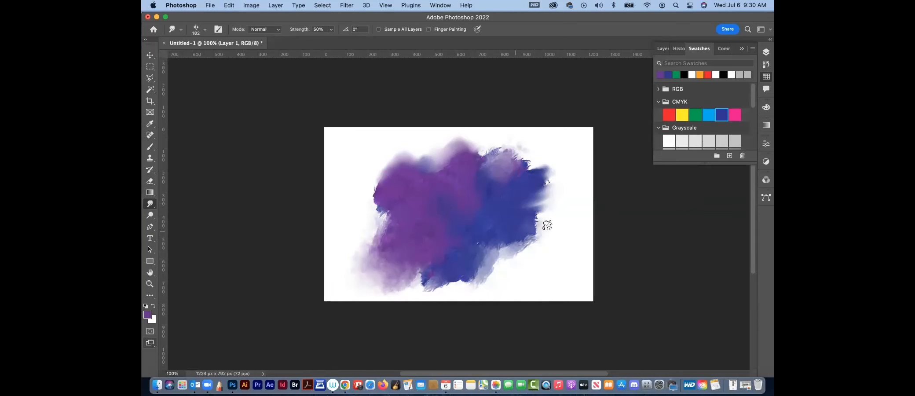
drag(371, 213, 380, 164)
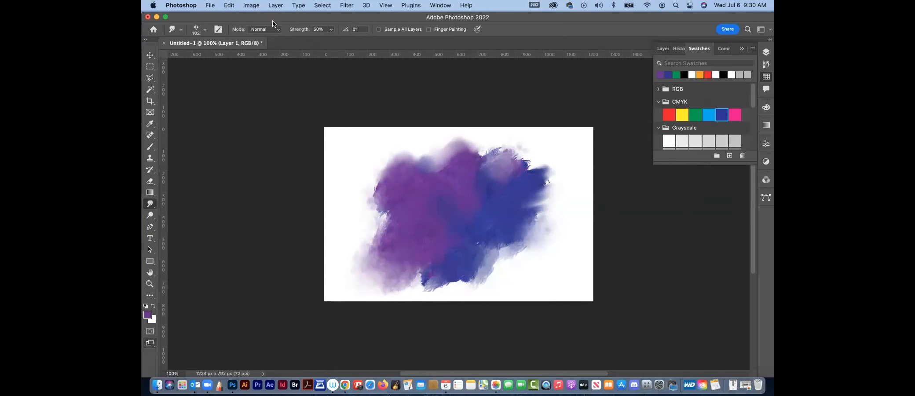
- Roughen the shape's upper-right, right and lower edges with the Pebbled Blend smudge brush
click(205, 30)
click(236, 267)
click(343, 20)
mouse_move(458, 160)
mouse_down()
mouse_move(508, 162)
mouse_move(515, 190)
mouse_move(538, 171)
mouse_move(508, 216)
mouse_up()
mouse_move(536, 247)
mouse_down()
mouse_move(499, 279)
mouse_move(389, 277)
mouse_up()
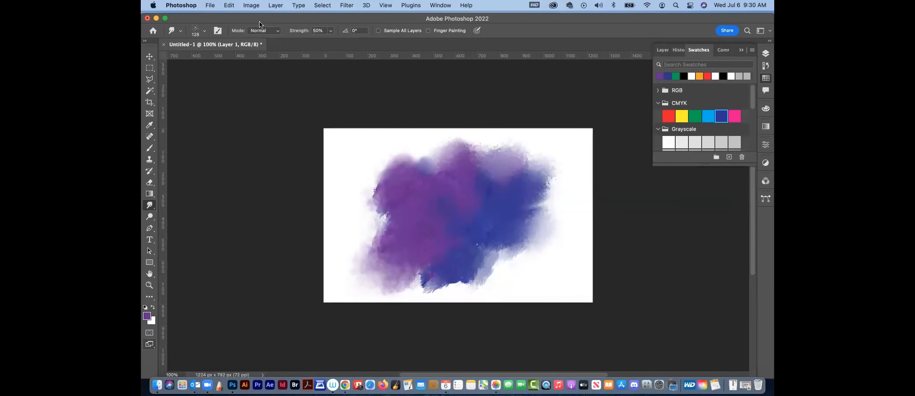
- Soften the left and upper-left edges of the purple paint with the Smudge Nice brush
click(205, 34)
click(209, 290)
click(271, 21)
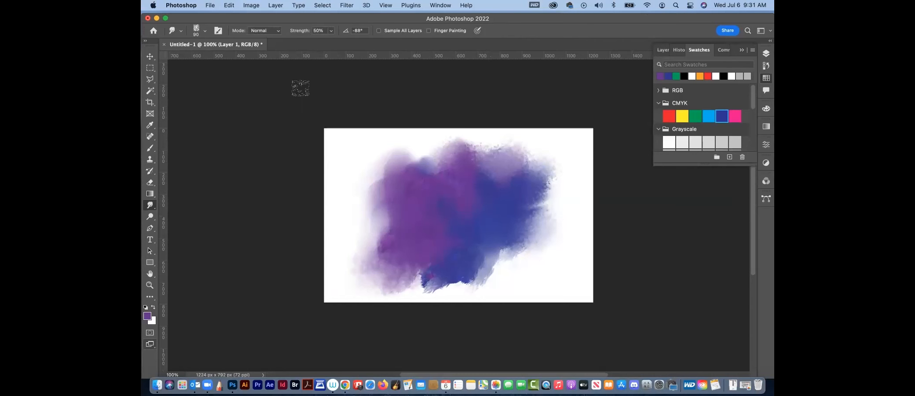
- Paint textured purple strokes across the middle of the shape with the Brush tool, and return to the Smudge tool
key(b)
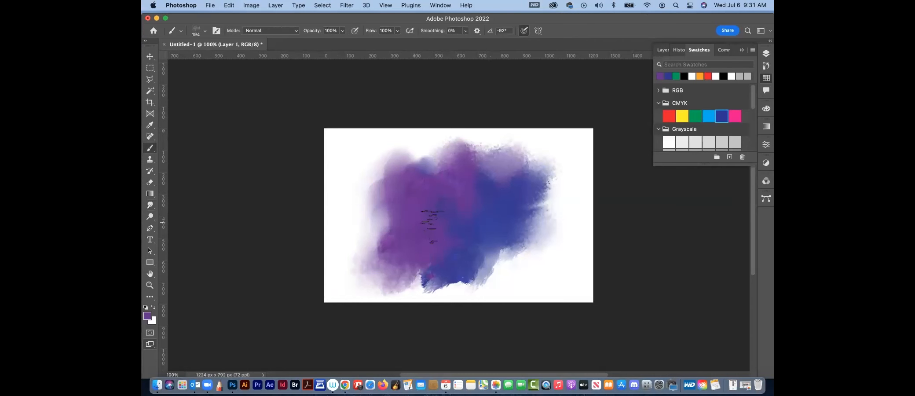
mouse_move(512, 155)
mouse_down()
mouse_move(424, 197)
mouse_move(395, 222)
mouse_move(390, 256)
mouse_move(421, 194)
mouse_move(458, 206)
mouse_up()
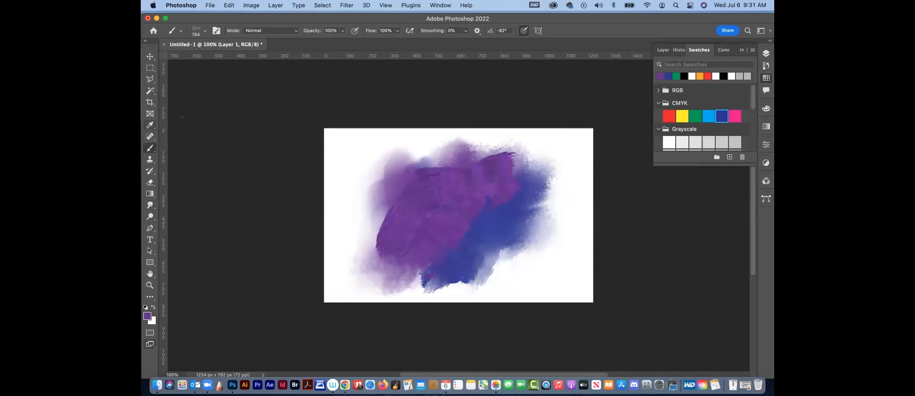
click(150, 204)
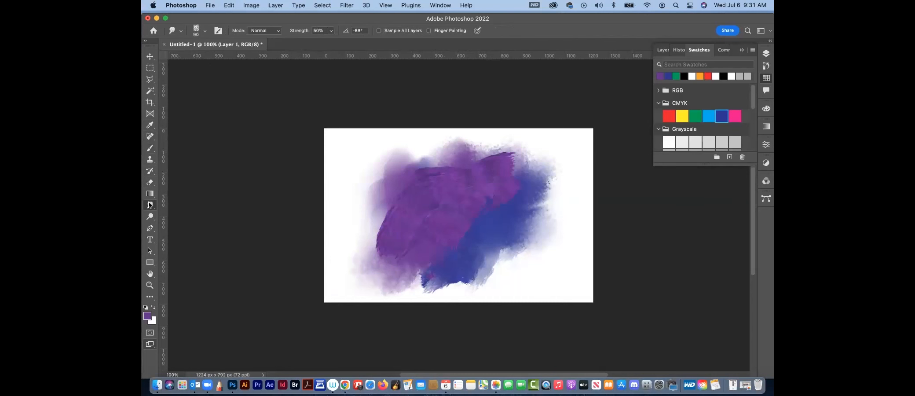
click(205, 30)
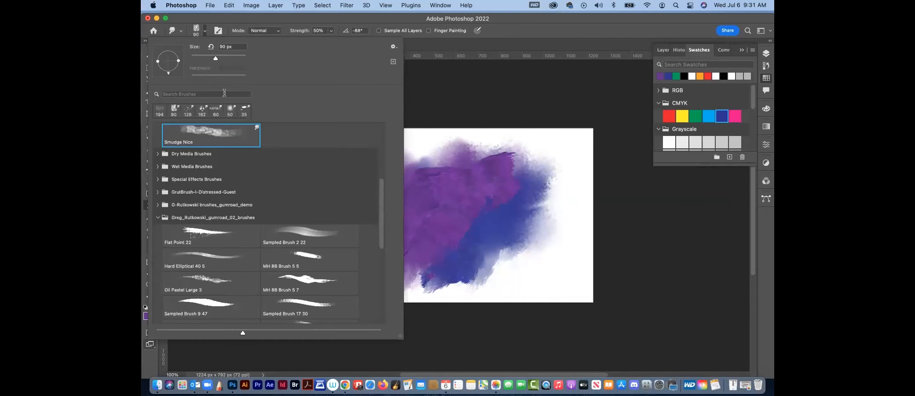
click(332, 19)
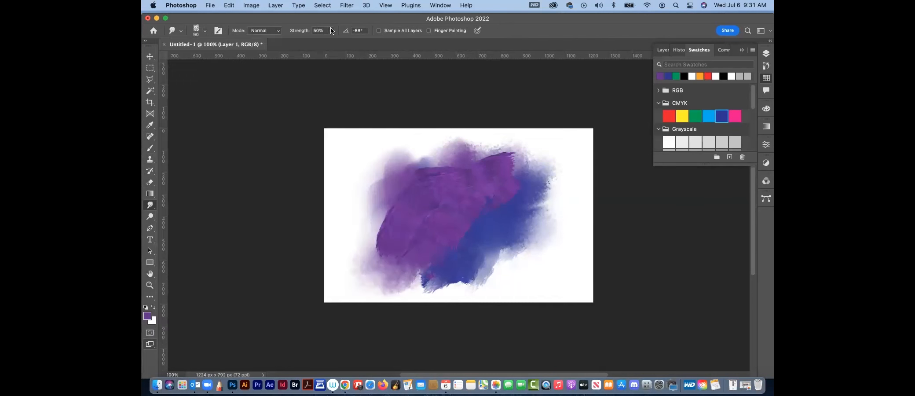
- Clear the purple and blue shape from the whole layer and deselect
key(super+a)
key(super+x)
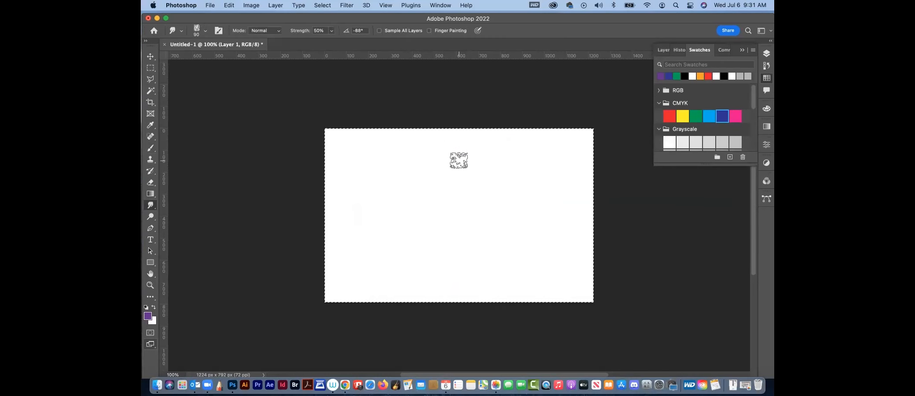
key(super+d)
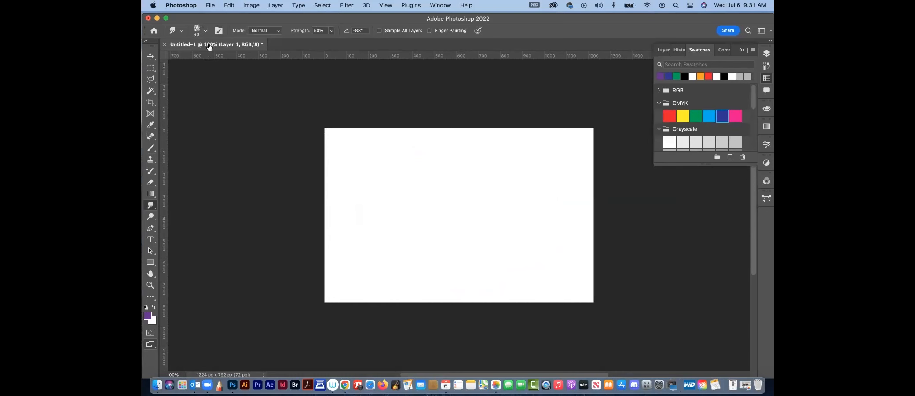
- Choose the TGTS Watercolor Wash 80% preset for the Brush tool
click(205, 31)
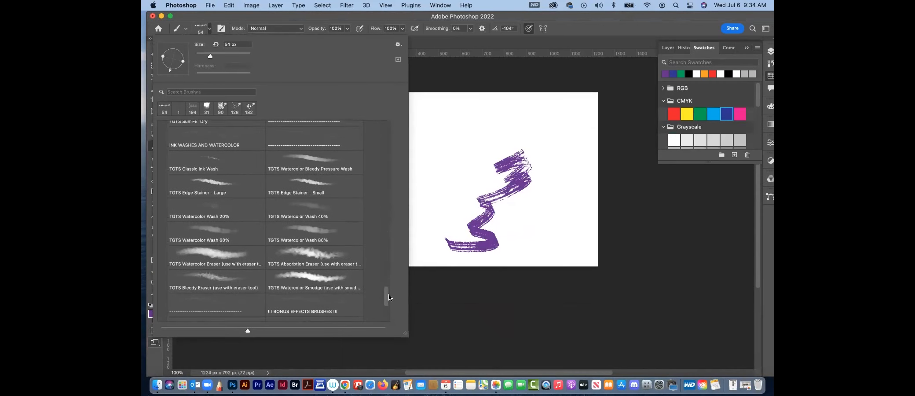
scroll(321, 248, down, 1)
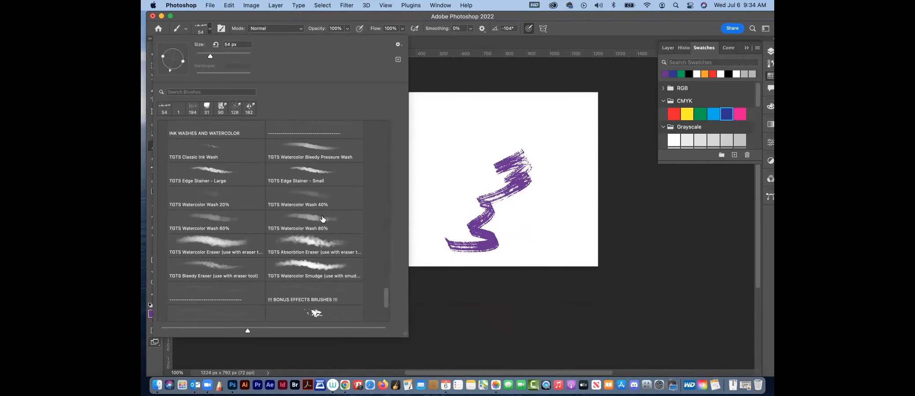
click(320, 221)
click(549, 43)
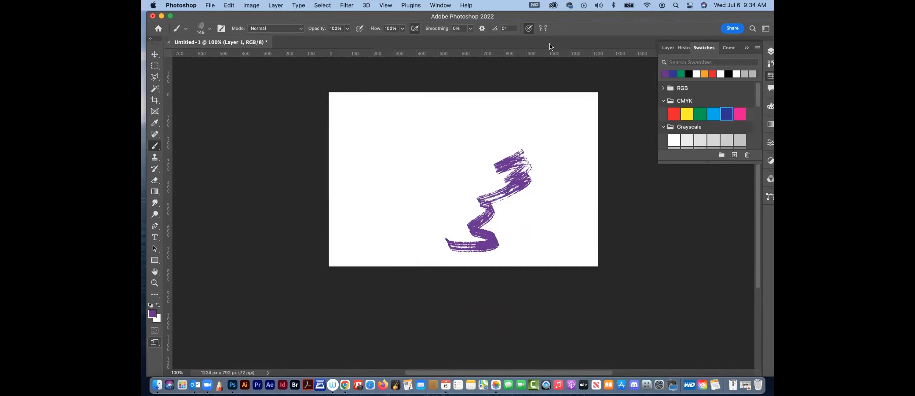
- Delete the purple zigzag stroke so the layer is empty, and remove the selection
key(super+a)
key(Delete)
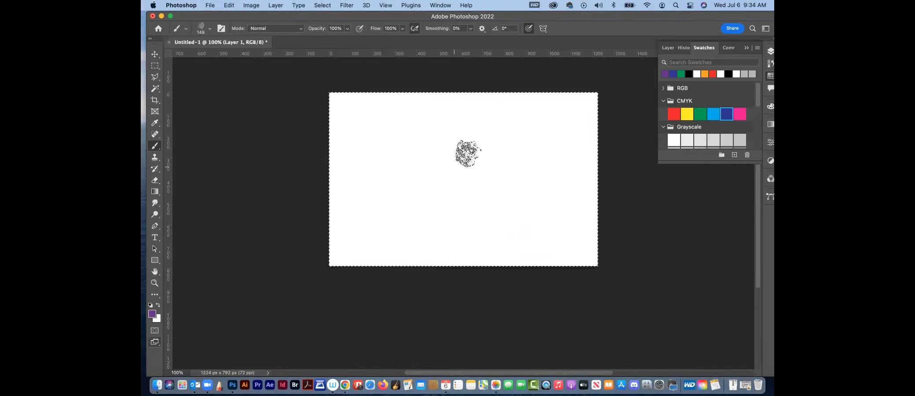
key(super+d)
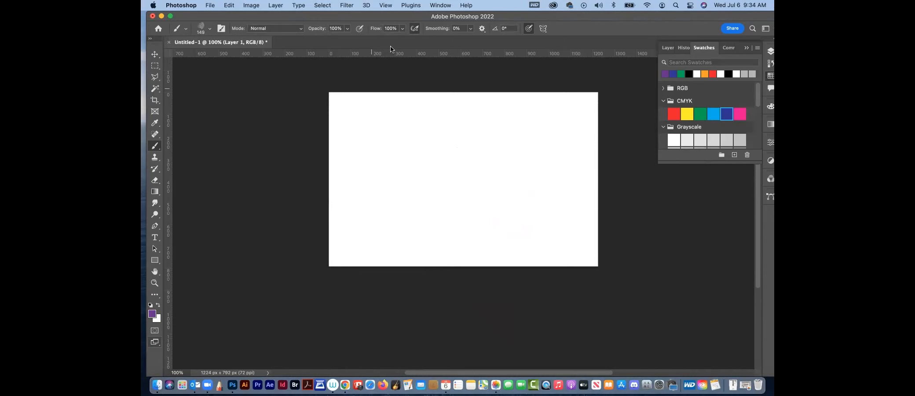
- Paint a purple watercolour wash in the middle of the canvas and overlap it with CMYK red strokes
mouse_move(419, 149)
mouse_down()
mouse_move(413, 184)
mouse_move(454, 162)
mouse_move(448, 154)
mouse_move(445, 176)
mouse_move(465, 155)
mouse_move(457, 175)
mouse_move(468, 155)
mouse_move(455, 193)
mouse_move(477, 166)
mouse_move(453, 193)
mouse_move(468, 208)
mouse_move(471, 157)
mouse_move(451, 157)
mouse_move(492, 150)
mouse_move(446, 147)
mouse_move(498, 133)
mouse_move(496, 177)
mouse_move(444, 223)
mouse_move(458, 183)
mouse_move(427, 210)
mouse_move(426, 199)
mouse_move(459, 153)
mouse_move(504, 134)
mouse_move(479, 226)
mouse_move(462, 232)
mouse_move(455, 157)
mouse_move(433, 184)
mouse_up()
click(677, 113)
mouse_move(500, 166)
mouse_down()
mouse_move(468, 233)
mouse_move(481, 208)
mouse_move(453, 209)
mouse_move(443, 232)
mouse_move(428, 195)
mouse_move(390, 232)
mouse_move(412, 228)
mouse_move(502, 165)
mouse_move(518, 163)
mouse_move(526, 175)
mouse_move(542, 153)
mouse_move(488, 229)
mouse_move(455, 219)
mouse_move(511, 135)
mouse_up()
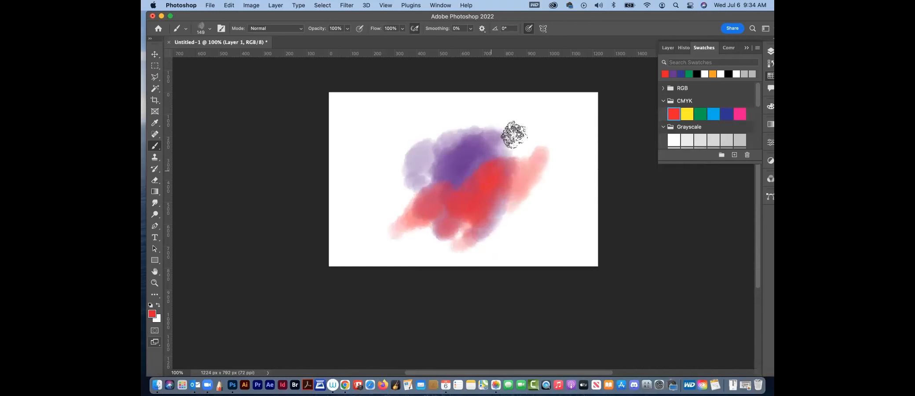
click(209, 30)
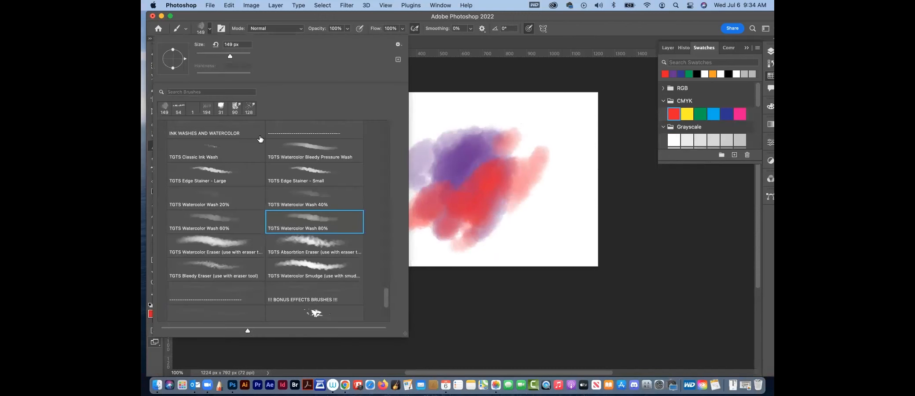
click(273, 30)
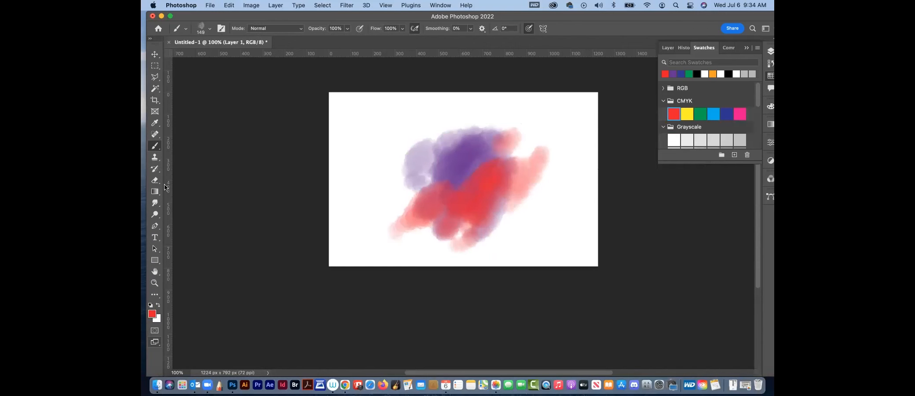
- Smudge the upper edge of the purple wash with the Smudge tool and enlarge the brush to 90 px
click(155, 203)
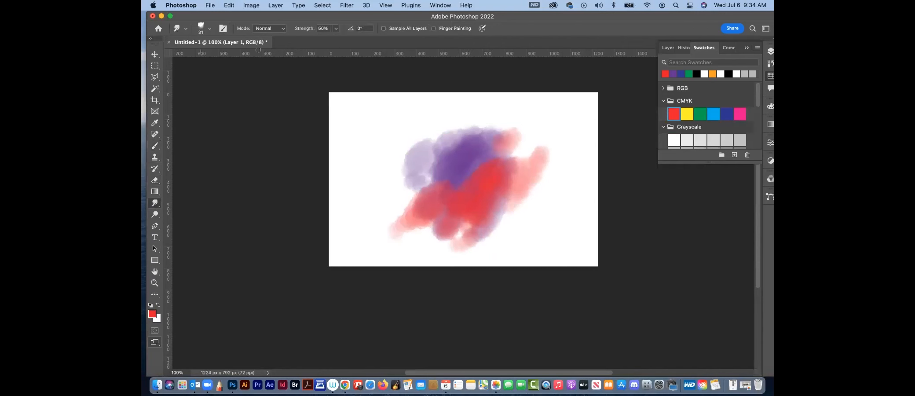
mouse_move(512, 125)
mouse_down()
mouse_move(513, 147)
mouse_move(490, 124)
mouse_up()
key(bracketright)
key(bracketright)
key(bracketright)
key(bracketright)
key(bracketright)
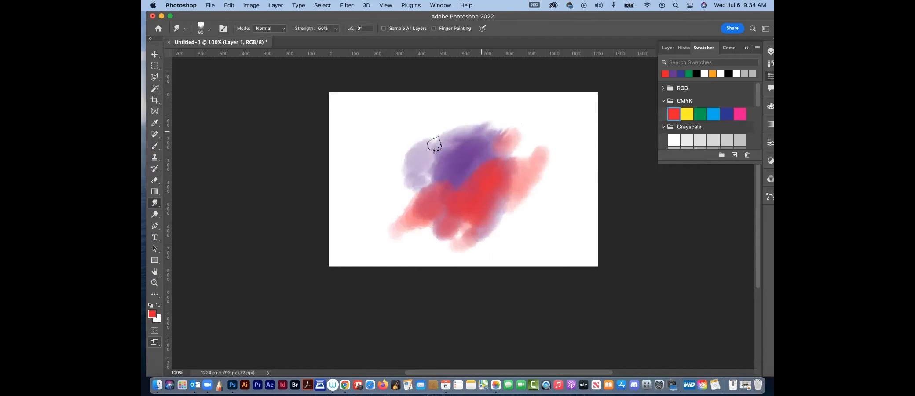
- Choose the Impressionist Blender 2 preset from the My Smudge Brushes 2 group for the Smudge tool
click(209, 30)
drag(387, 286, 395, 112)
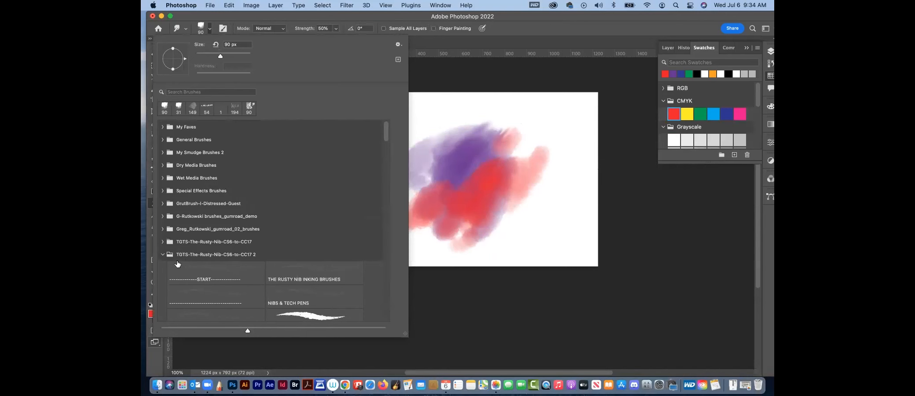
click(162, 255)
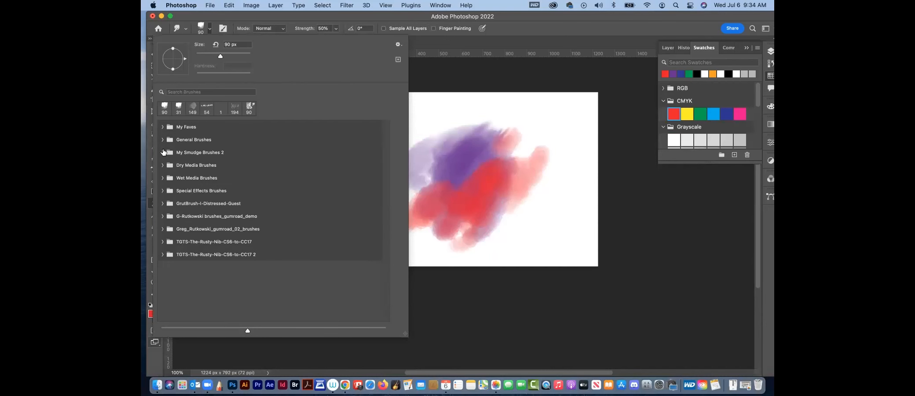
click(162, 152)
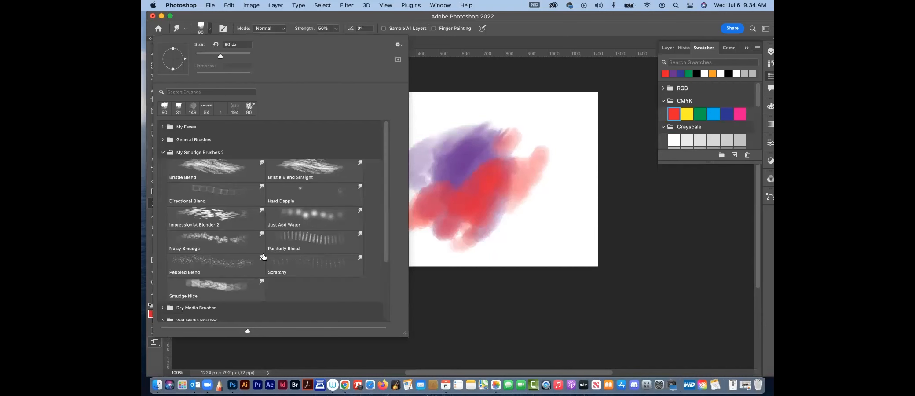
click(227, 213)
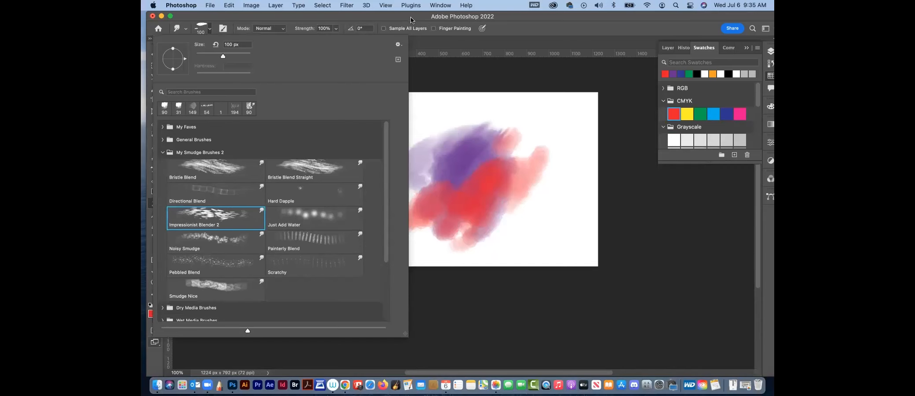
click(411, 20)
- Blend the purple and red areas into each other and smear the wash's upper and lower-left edges
mouse_move(507, 162)
mouse_down()
mouse_move(449, 165)
mouse_move(481, 164)
mouse_up()
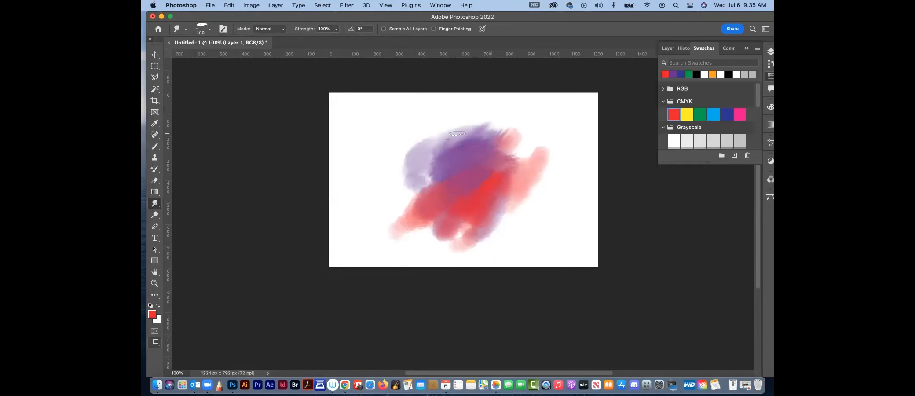
drag(457, 133, 434, 163)
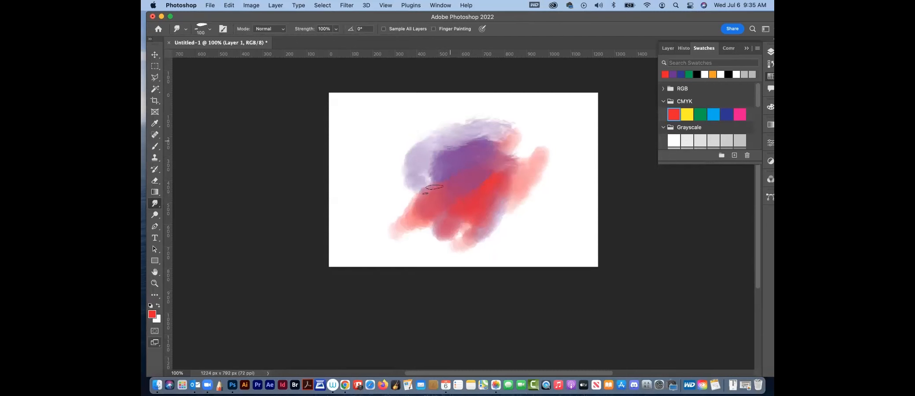
mouse_move(405, 231)
mouse_down()
mouse_move(449, 213)
mouse_move(476, 183)
mouse_move(478, 202)
mouse_move(494, 180)
mouse_move(500, 188)
mouse_move(452, 238)
mouse_up()
- Choose the Noisy Smudge preset for the Smudge tool
click(209, 33)
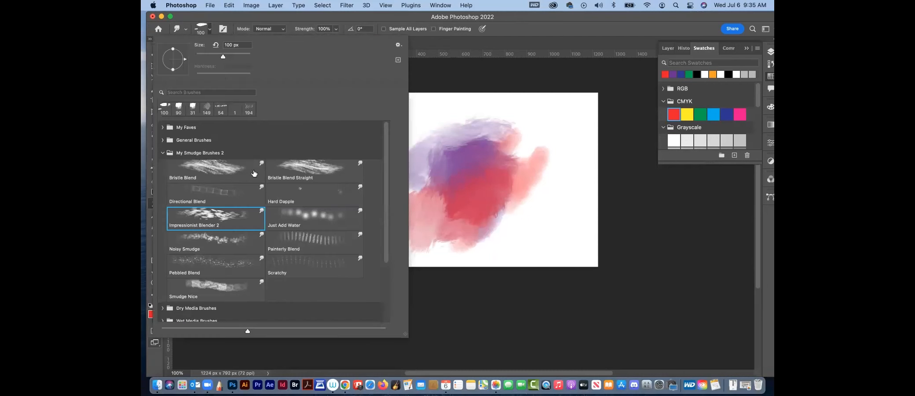
click(220, 241)
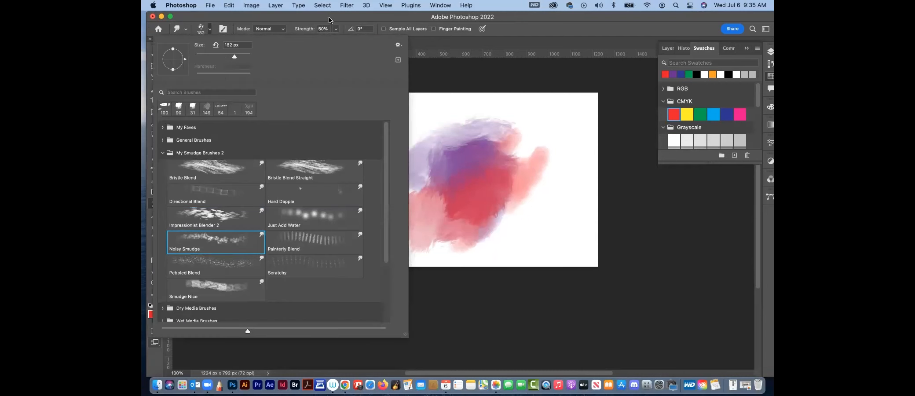
drag(328, 18, 330, 20)
- Soften the outer edges all around the purple and red shape with noisy smudge strokes
mouse_move(506, 159)
mouse_down()
mouse_move(516, 146)
mouse_move(440, 149)
mouse_move(435, 127)
mouse_move(475, 112)
mouse_move(508, 116)
mouse_move(515, 176)
mouse_move(521, 171)
mouse_move(532, 193)
mouse_move(496, 291)
mouse_move(535, 208)
mouse_move(506, 241)
mouse_move(405, 175)
mouse_up()
drag(370, 248, 396, 233)
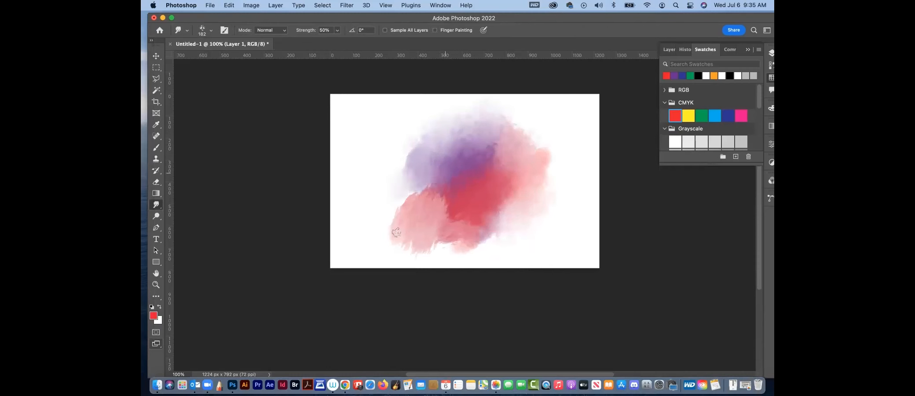
mouse_move(330, 264)
mouse_down()
mouse_move(360, 277)
mouse_move(395, 251)
mouse_move(439, 251)
mouse_move(435, 214)
mouse_move(479, 168)
mouse_move(472, 183)
mouse_move(373, 239)
mouse_move(396, 244)
mouse_up()
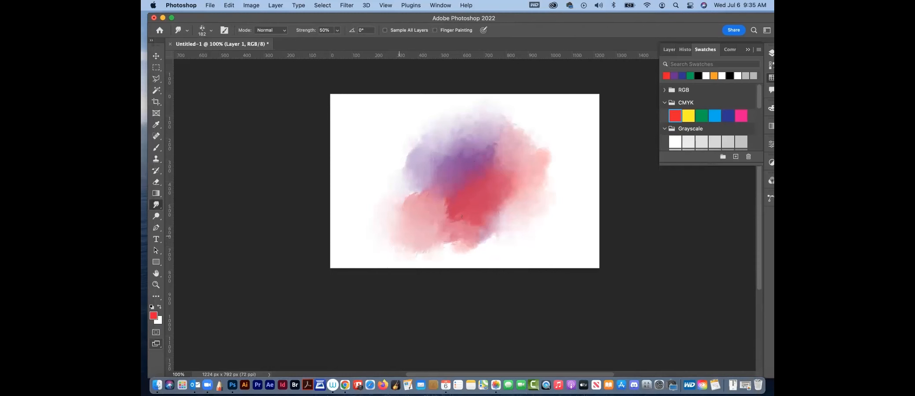
mouse_move(477, 230)
mouse_down()
mouse_move(486, 243)
mouse_move(499, 235)
mouse_up()
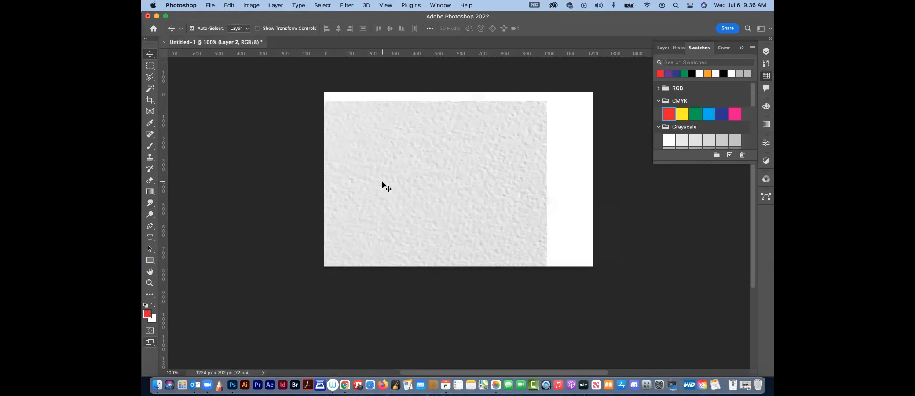
- Move the paper texture over the canvas and scale it down with Free Transform so it just covers the whole canvas
drag(428, 176, 466, 156)
key(super+t)
key(super+minus)
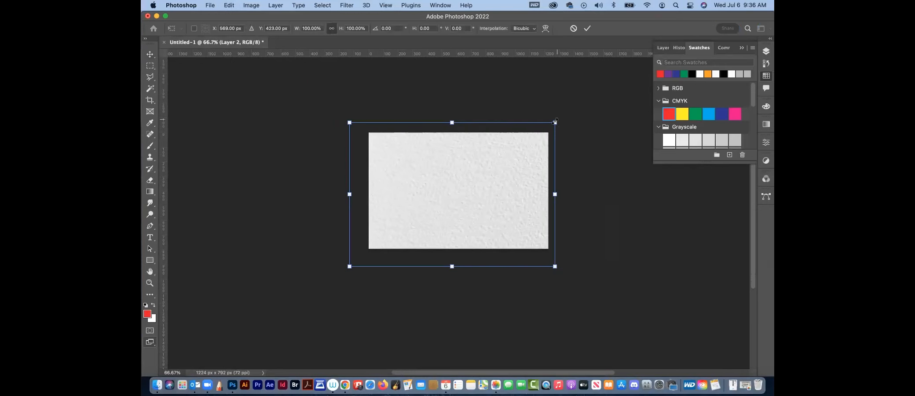
mouse_move(555, 122)
mouse_down()
mouse_move(518, 146)
mouse_move(544, 132)
mouse_up()
mouse_move(492, 172)
mouse_down()
mouse_move(511, 166)
mouse_move(504, 171)
mouse_up()
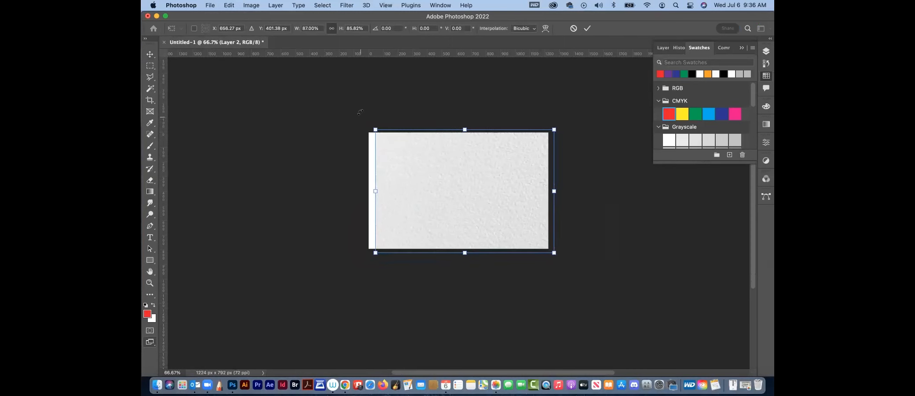
drag(369, 126, 369, 126)
key(Return)
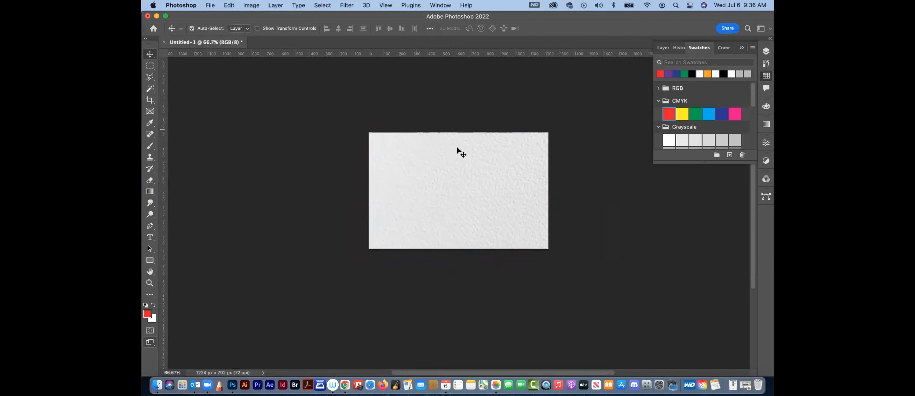
- Desaturate the paper texture layer with a Hue/Saturation adjustment, setting Saturation to -100
click(251, 6)
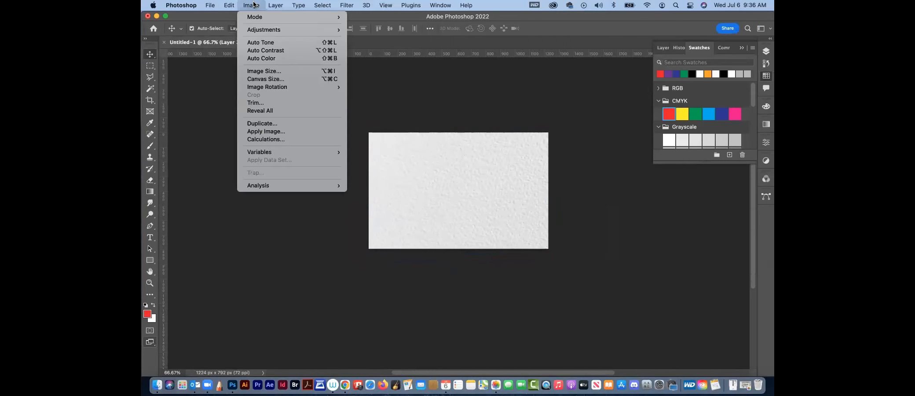
click(253, 5)
key(super+u)
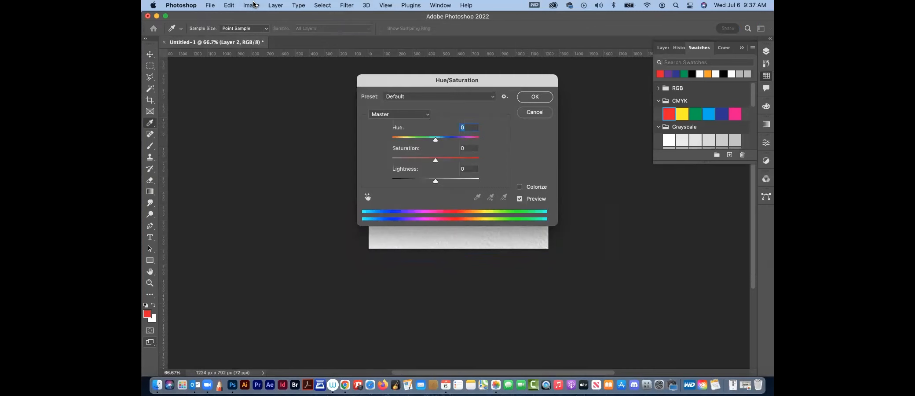
drag(389, 84, 571, 186)
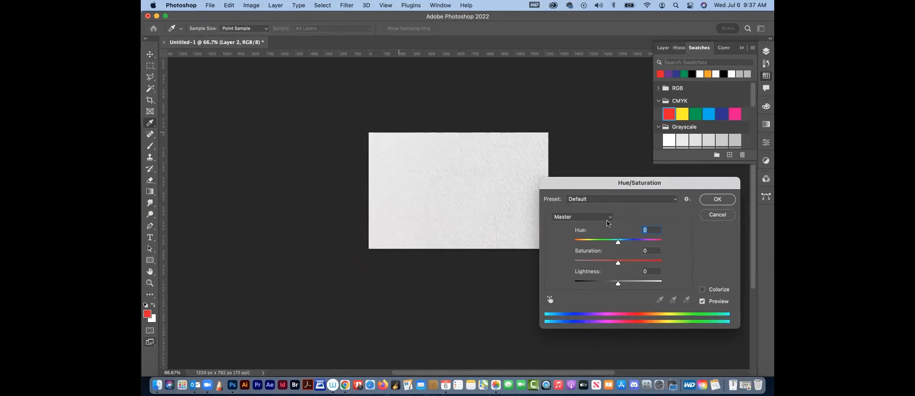
drag(617, 263, 504, 248)
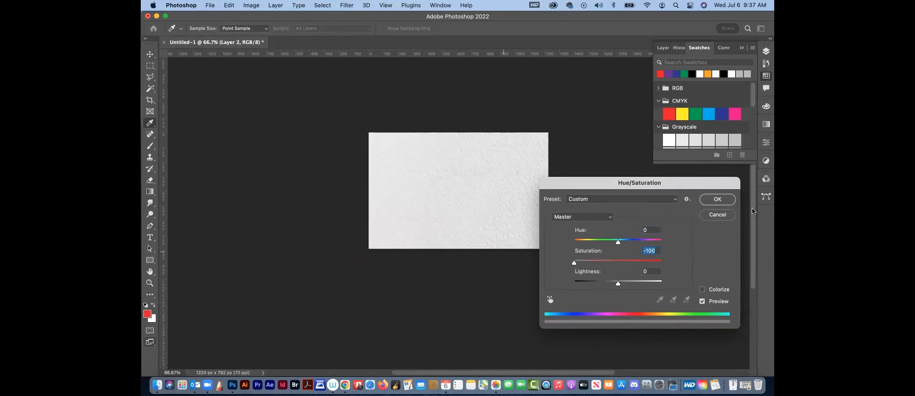
click(717, 199)
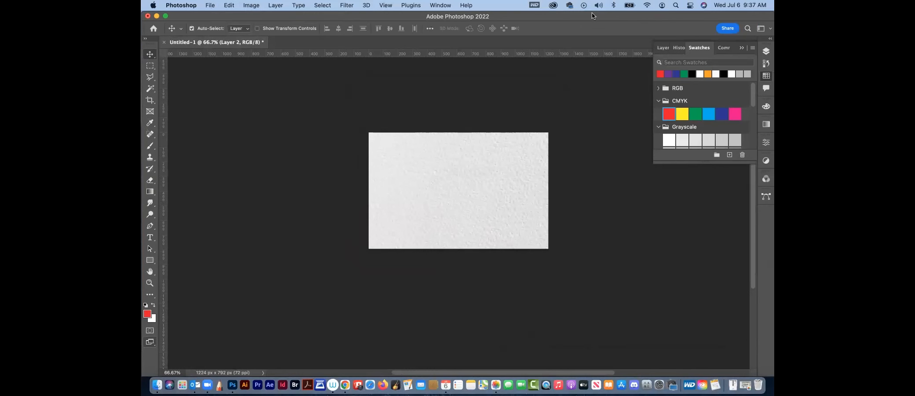
- Set the blend mode of the paper texture on Layer 2 to Multiply and view the document at 100%
drag(589, 17, 587, 18)
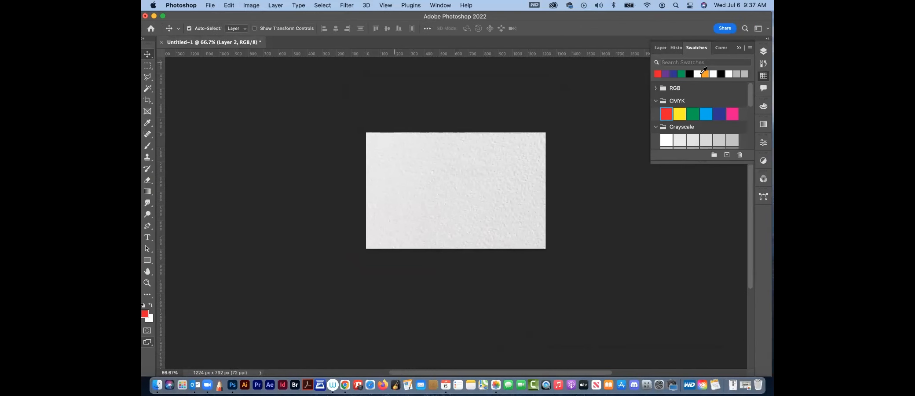
click(763, 52)
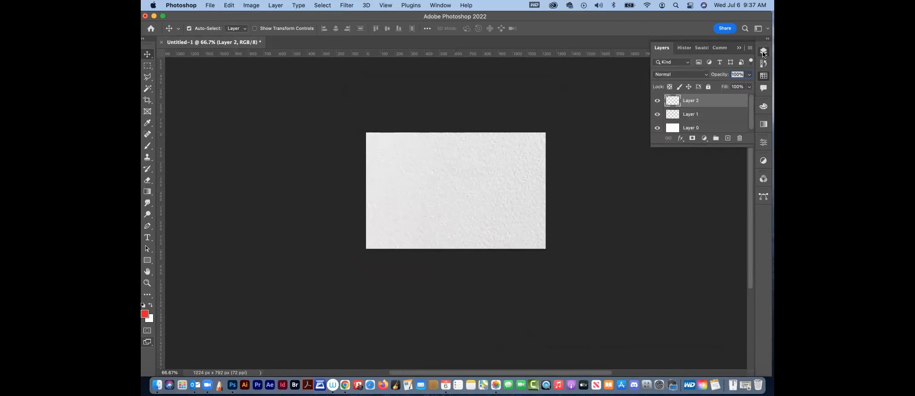
click(689, 75)
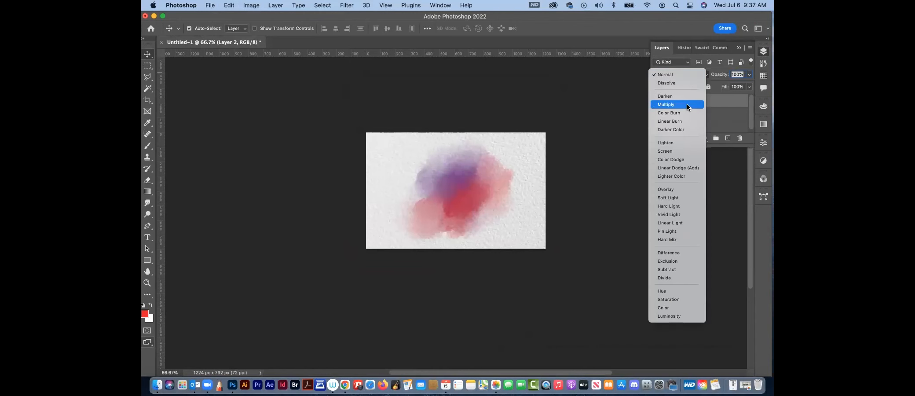
click(696, 93)
key(super+1)
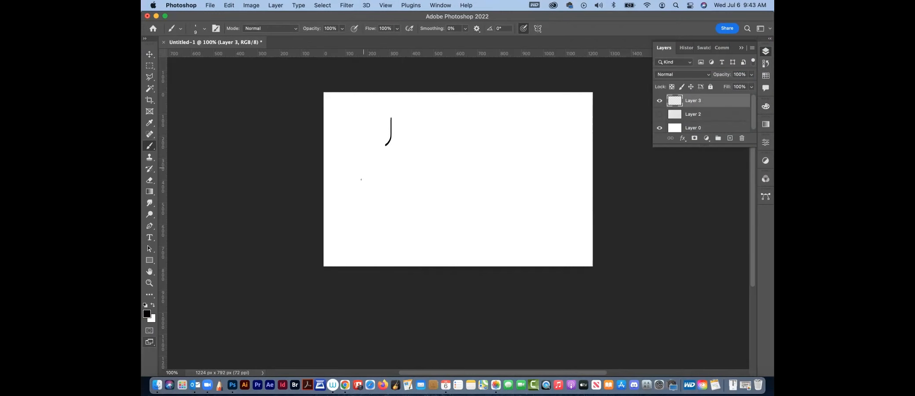
- Undo the trial marks and paint one short, slanted, tapered black stroke on Layer 3 in the upper middle of the canvas
key(super+z)
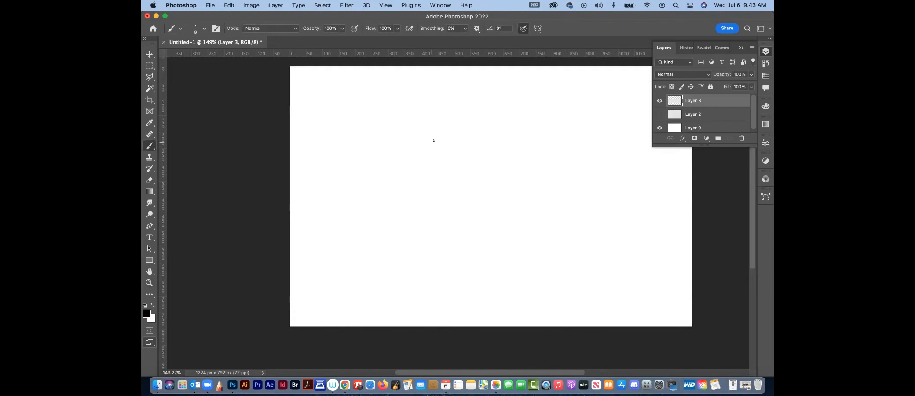
drag(434, 140, 419, 170)
key(super+z)
drag(453, 147, 443, 176)
key(super+z)
drag(456, 144, 449, 167)
drag(455, 145, 448, 166)
- Select an area of about 98 × 126 px around the short stroke and define it as a brush preset named test
click(150, 66)
drag(433, 135, 465, 175)
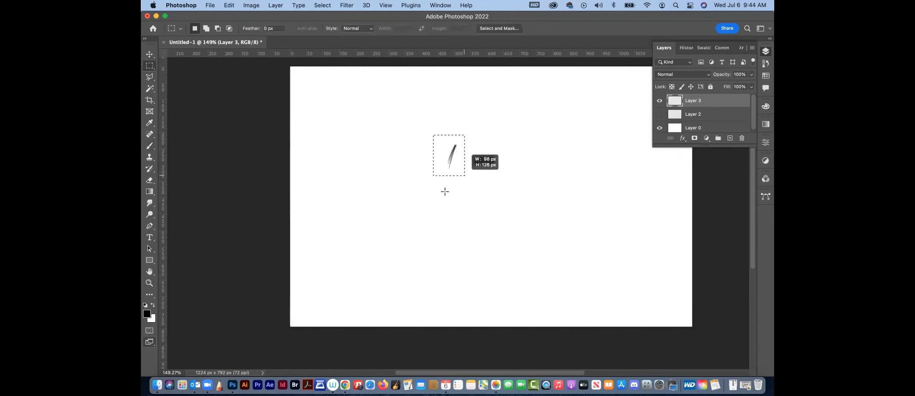
click(229, 5)
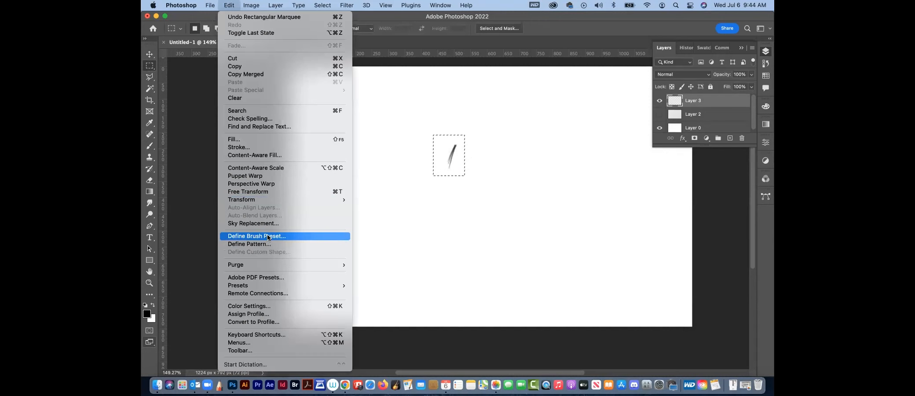
click(274, 236)
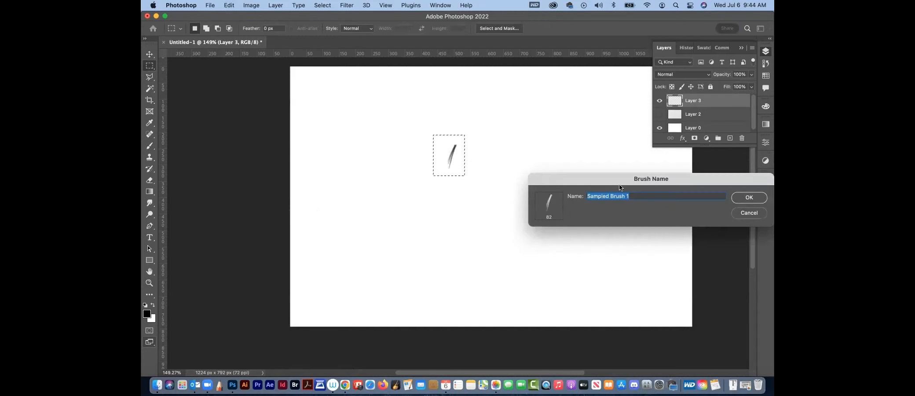
text(test)
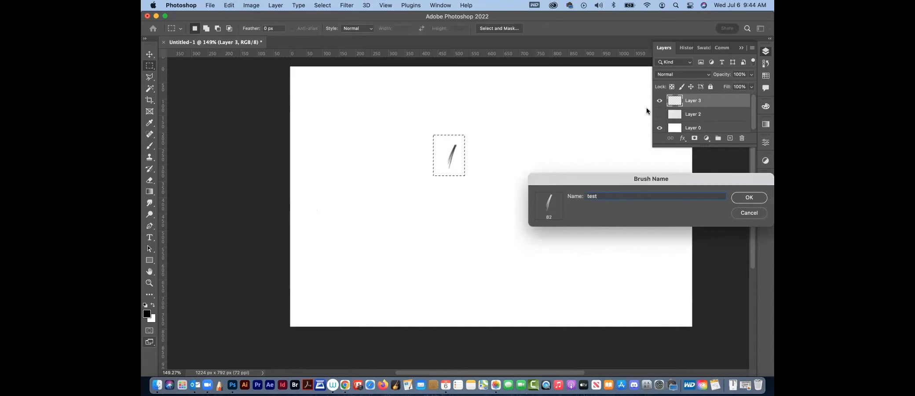
click(748, 198)
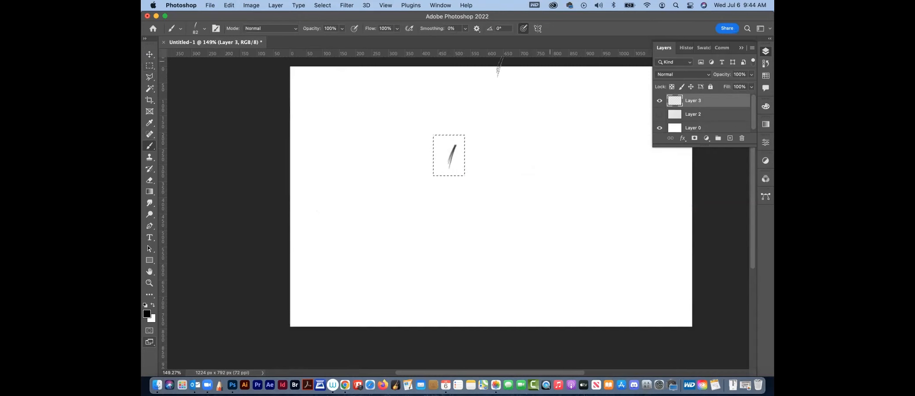
- Delete the sampled stroke from Layer 3 and remove the selection
key(Delete)
key(super+c)
click(459, 156)
key(super+d)
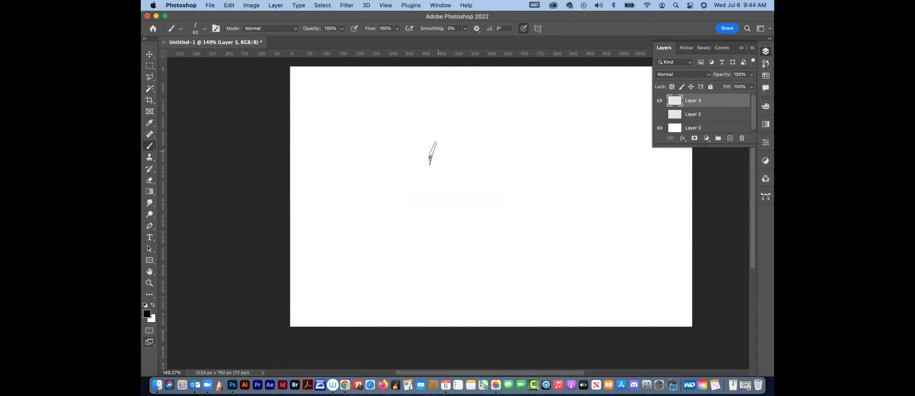
- Try out the new test brush with a looping black scribble across the canvas, and undo it
mouse_move(450, 125)
mouse_down()
mouse_move(406, 156)
mouse_move(399, 179)
mouse_move(494, 183)
mouse_move(488, 199)
mouse_move(448, 215)
mouse_move(485, 234)
mouse_move(504, 240)
mouse_move(493, 226)
mouse_move(585, 201)
mouse_move(563, 165)
mouse_move(544, 225)
mouse_move(485, 214)
mouse_move(438, 166)
mouse_move(412, 233)
mouse_move(356, 195)
mouse_up()
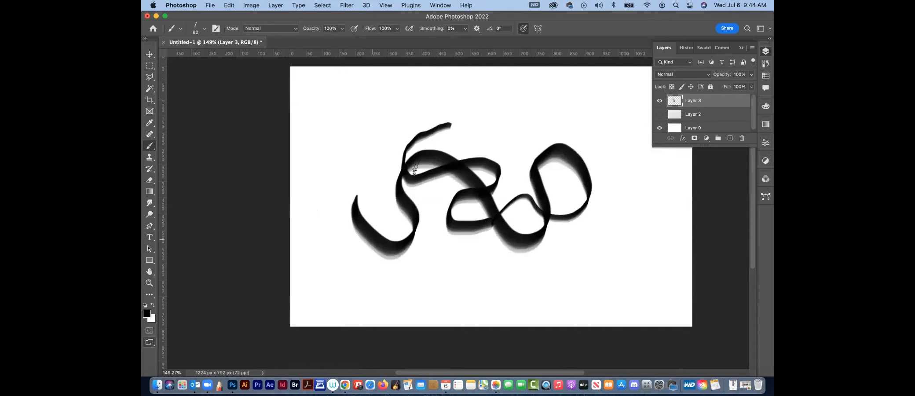
key(super+z)
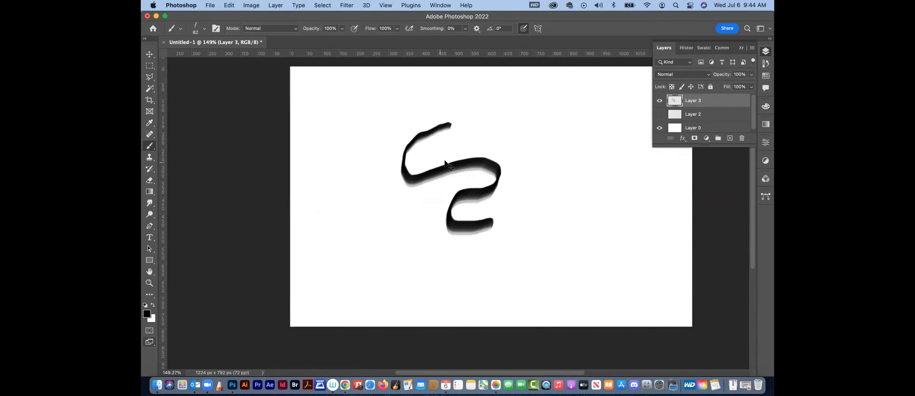
key(super+z)
- Paint a large wavy, looping black stroke with the test brush at close magnification to show its bristle texture
click(150, 283)
mouse_move(403, 193)
mouse_down()
mouse_move(431, 204)
mouse_move(416, 200)
mouse_up()
click(150, 146)
drag(281, 163, 335, 164)
mouse_move(340, 207)
mouse_down()
mouse_move(379, 247)
mouse_move(415, 255)
mouse_move(459, 215)
mouse_move(479, 159)
mouse_move(538, 163)
mouse_move(588, 257)
mouse_move(634, 205)
mouse_move(623, 182)
mouse_move(544, 256)
mouse_move(478, 277)
mouse_move(376, 177)
mouse_move(295, 186)
mouse_move(285, 225)
mouse_move(313, 271)
mouse_move(362, 268)
mouse_up()
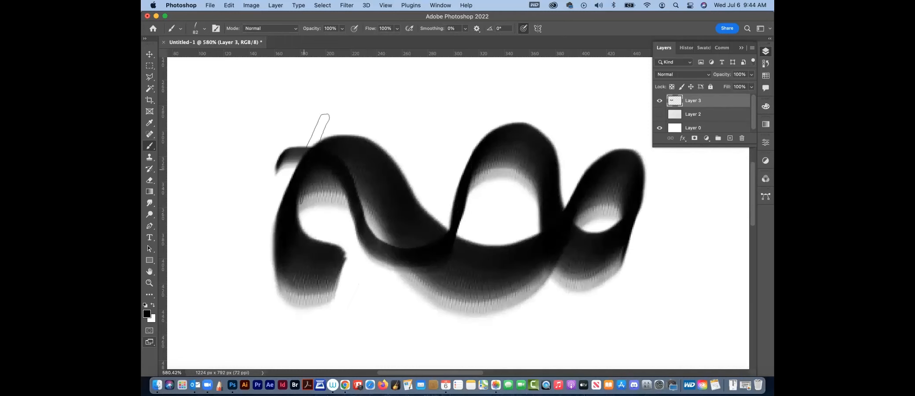
- Undo the large wavy test stroke and bring the whole canvas into view at 100% zoom
key(super+z)
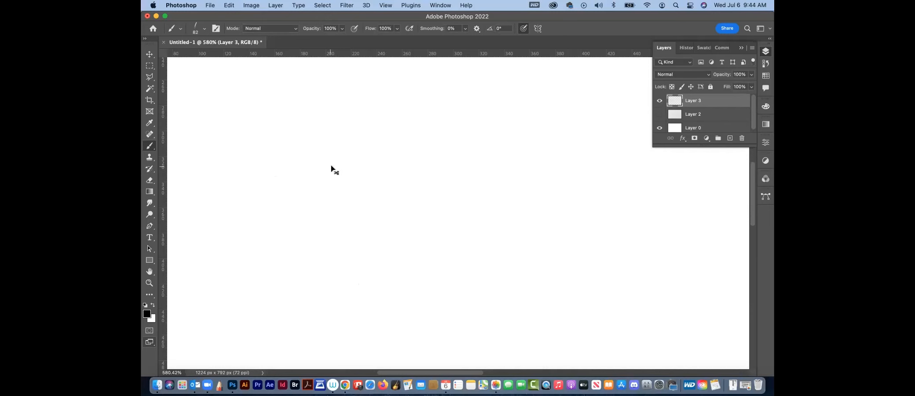
key(super+minus)
key(super+minus)
key(super+minus)
key(super+minus)
key(super+minus)
key(super+minus)
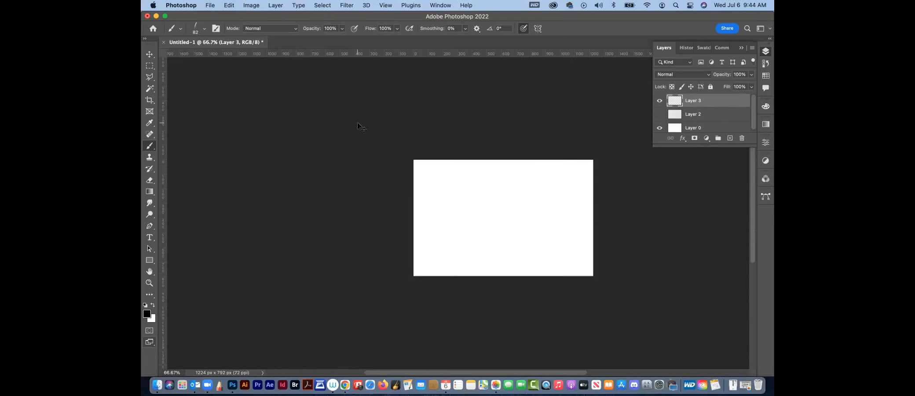
key(super+plus)
key(super+plus)
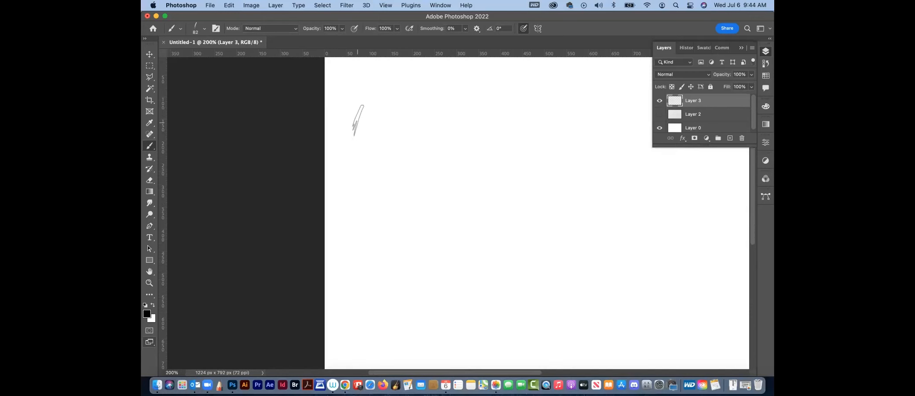
key(super+minus)
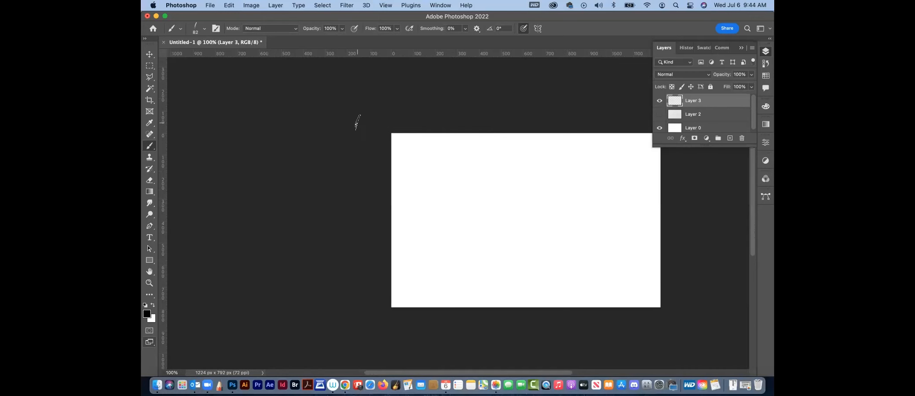
drag(458, 134, 357, 133)
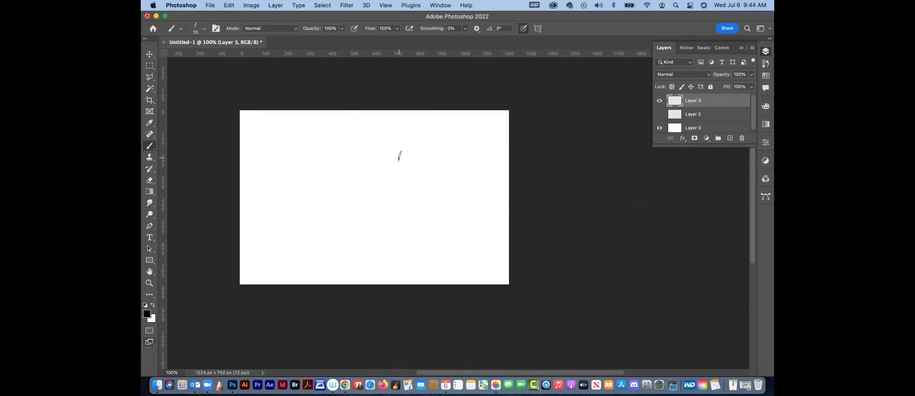
- Put away the layer list and display the Brush Settings for the test brush
click(765, 51)
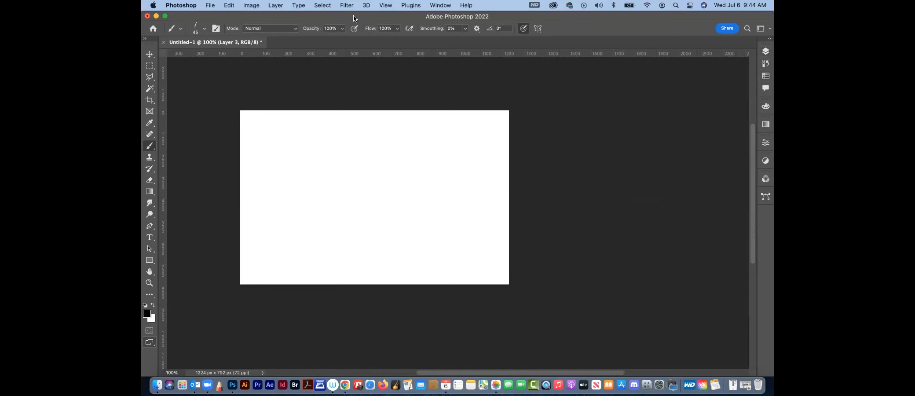
click(435, 6)
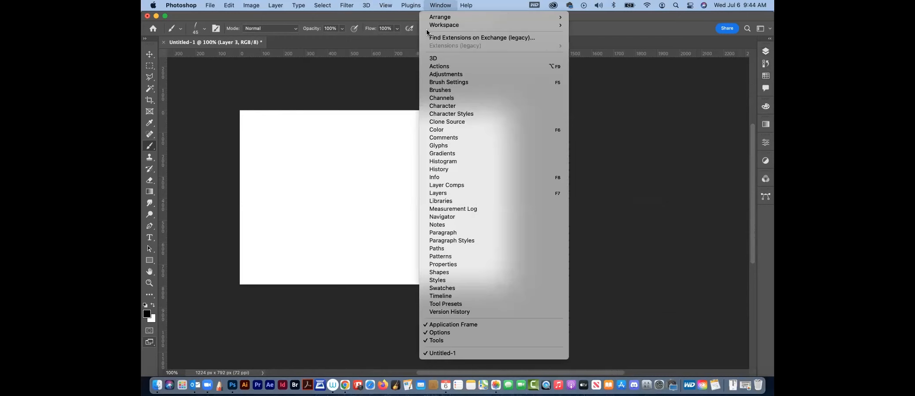
click(451, 82)
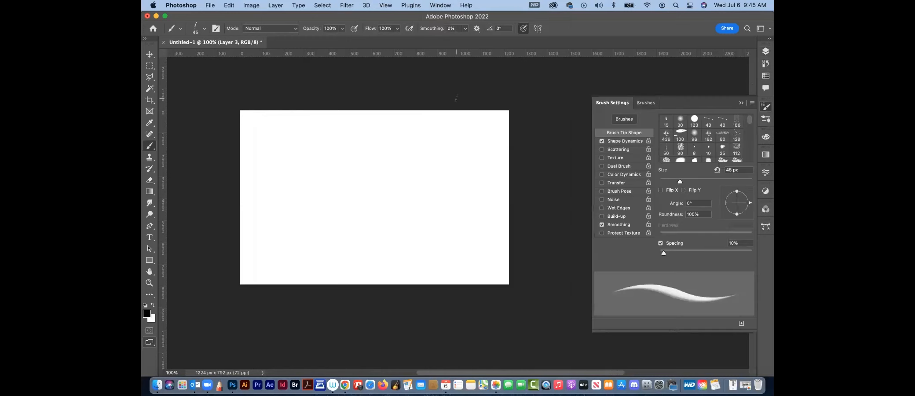
click(762, 123)
click(764, 125)
- Flatten the brush tip to 29% roundness, try it with two wavy strokes, and undo them
drag(737, 193, 735, 203)
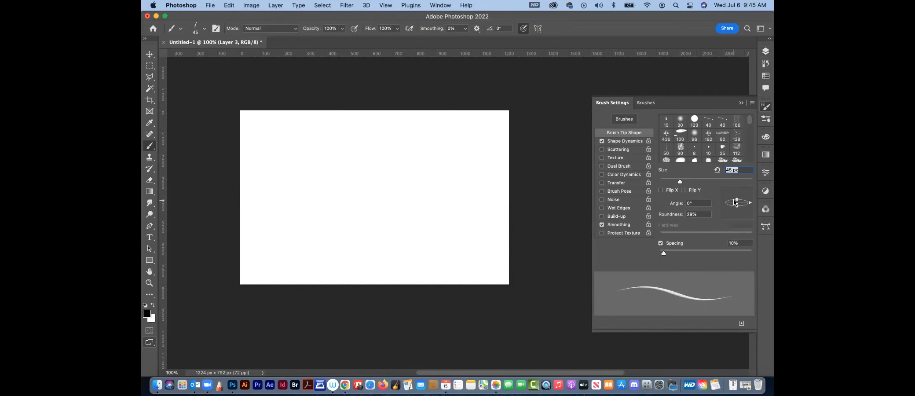
mouse_move(350, 207)
mouse_down()
mouse_move(366, 223)
mouse_move(393, 194)
mouse_move(447, 167)
mouse_up()
key(super+z)
mouse_move(327, 195)
mouse_down()
mouse_move(386, 184)
mouse_move(454, 205)
mouse_up()
key(super+z)
- Try the brush tip at 82% roundness with an undone wavy stroke, and restore the roundness to 100%
drag(735, 200, 737, 193)
mouse_move(302, 199)
mouse_down()
mouse_move(326, 180)
mouse_move(366, 217)
mouse_move(403, 202)
mouse_move(449, 160)
mouse_up()
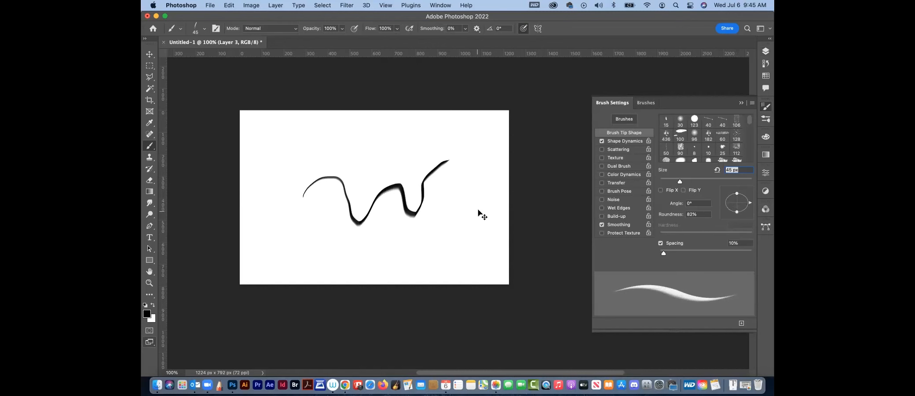
key(super+z)
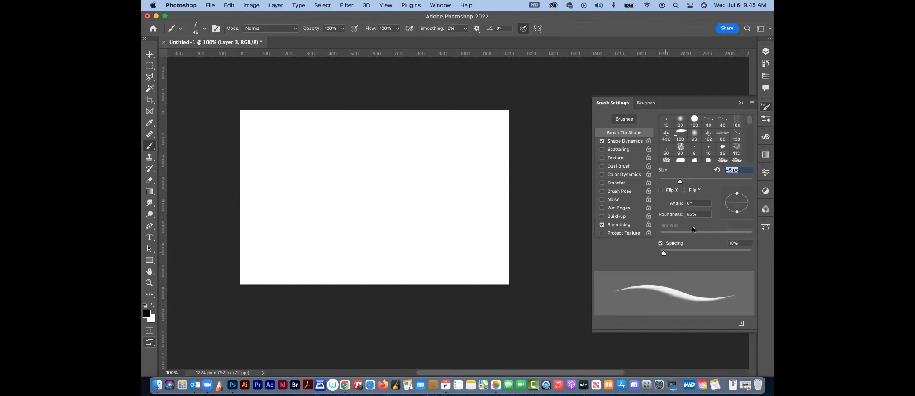
drag(737, 195, 739, 186)
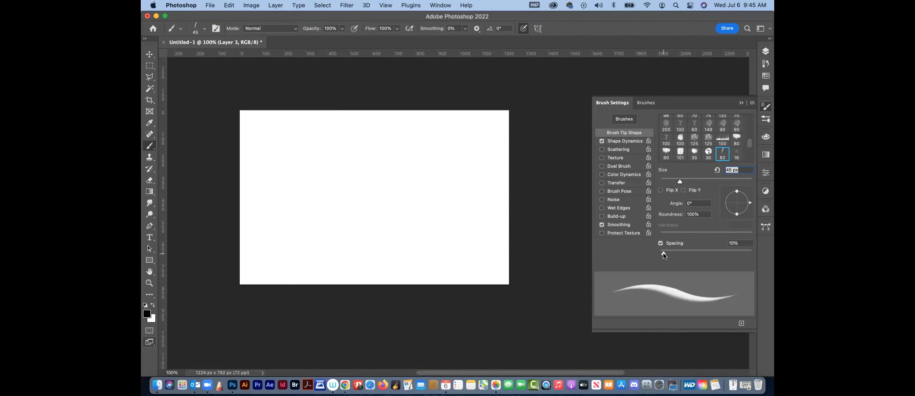
- Widen the brush spacing to 80%, try it with a wavy stroke, and undo the stroke
drag(664, 255, 700, 256)
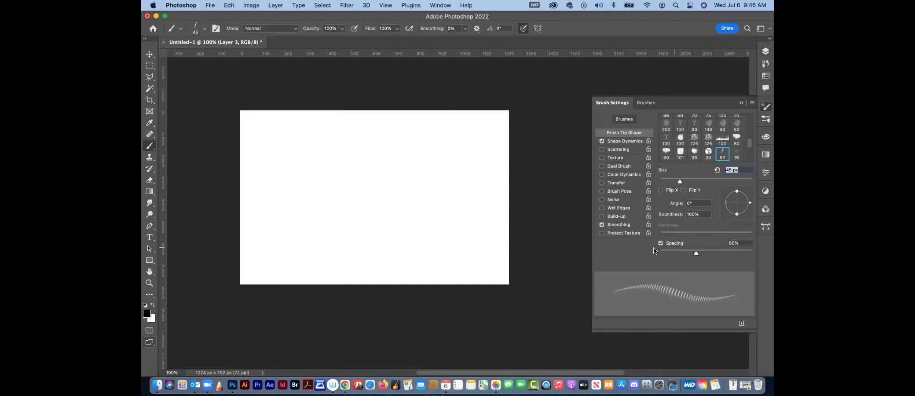
mouse_move(303, 170)
mouse_down()
mouse_move(338, 171)
mouse_move(337, 198)
mouse_move(354, 210)
mouse_move(372, 179)
mouse_move(398, 172)
mouse_move(423, 177)
mouse_up()
key(super+z)
- Enlarge the brush to 100 px, try it with a long winding stroke across the canvas, and undo the stroke
key(bracketright)
key(bracketright)
key(bracketright)
key(bracketright)
key(bracketright)
key(bracketright)
mouse_move(282, 190)
mouse_down()
mouse_move(327, 193)
mouse_move(351, 222)
mouse_move(400, 166)
mouse_move(420, 206)
mouse_move(408, 244)
mouse_move(434, 209)
mouse_move(499, 216)
mouse_up()
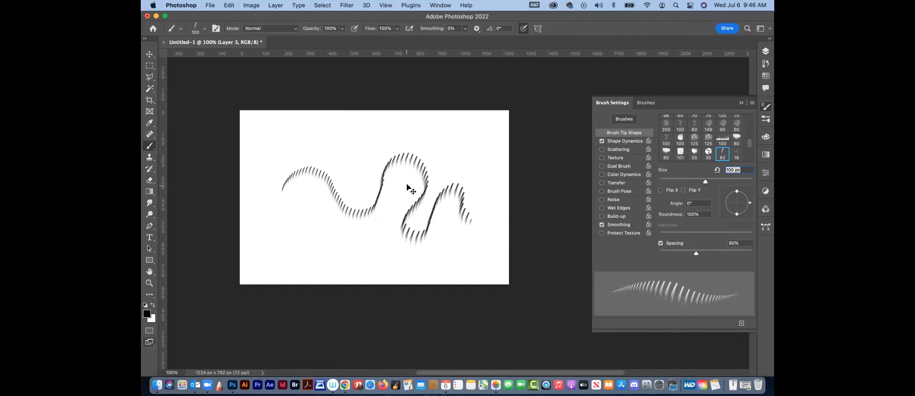
key(super+z)
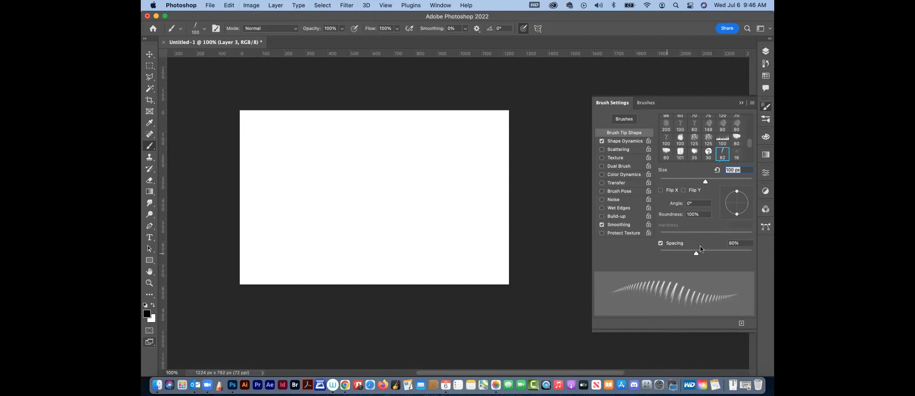
- Set the brush spacing to 96%, and enable Scattering with a slightly raised scatter amount and adjusted count settings
mouse_move(694, 254)
mouse_down()
mouse_move(712, 254)
mouse_move(703, 253)
mouse_up()
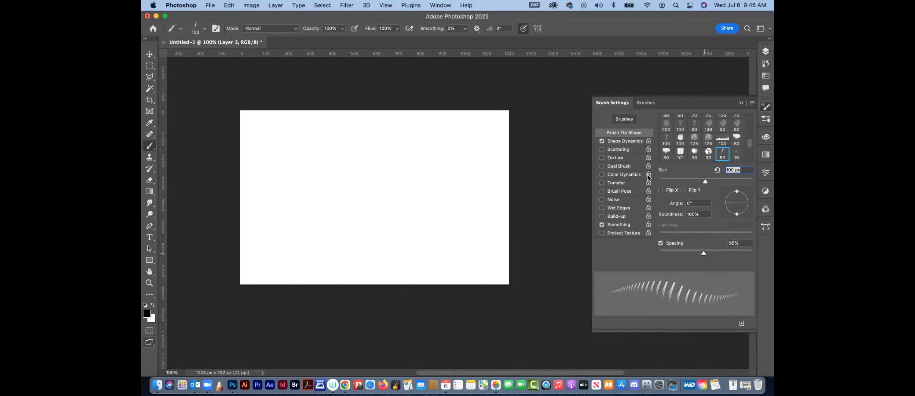
click(629, 150)
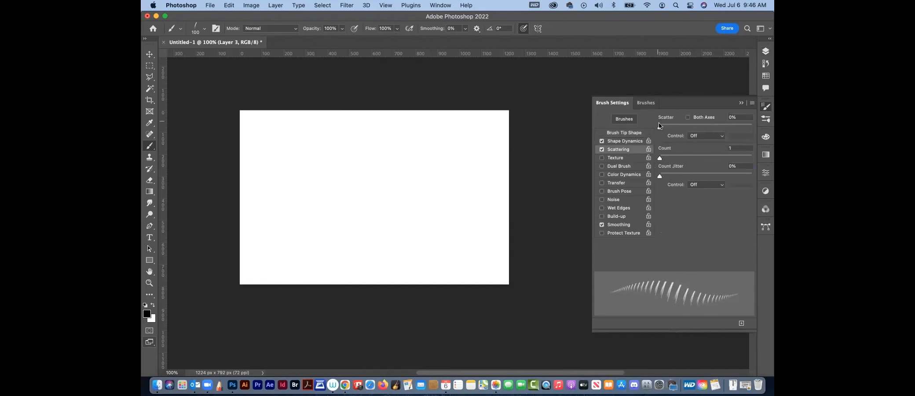
drag(661, 129, 675, 128)
mouse_move(660, 157)
mouse_down()
mouse_move(677, 162)
mouse_move(665, 177)
mouse_move(711, 178)
mouse_up()
- Try the Texture option on the brush, switch it off again, and enable Transfer
click(628, 158)
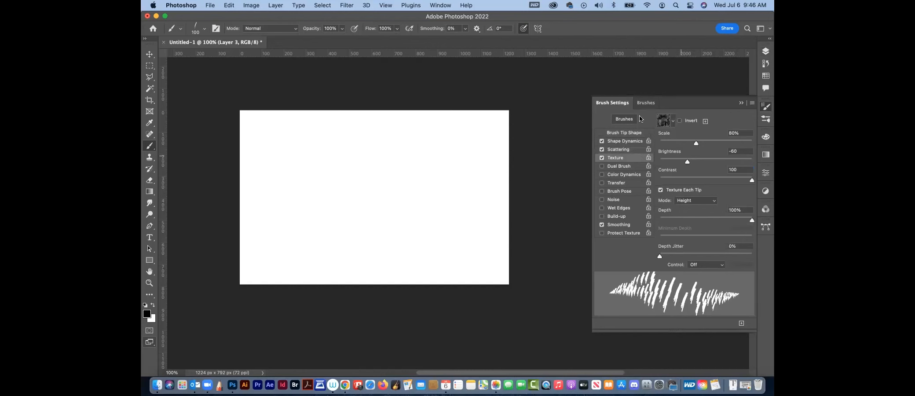
click(602, 159)
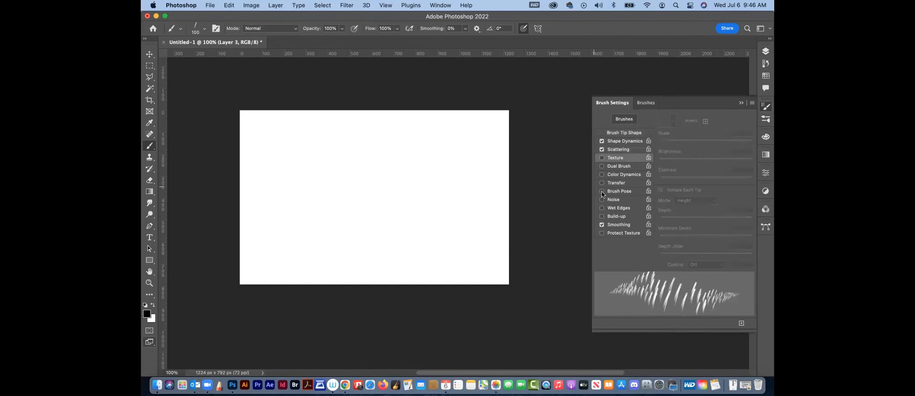
click(601, 183)
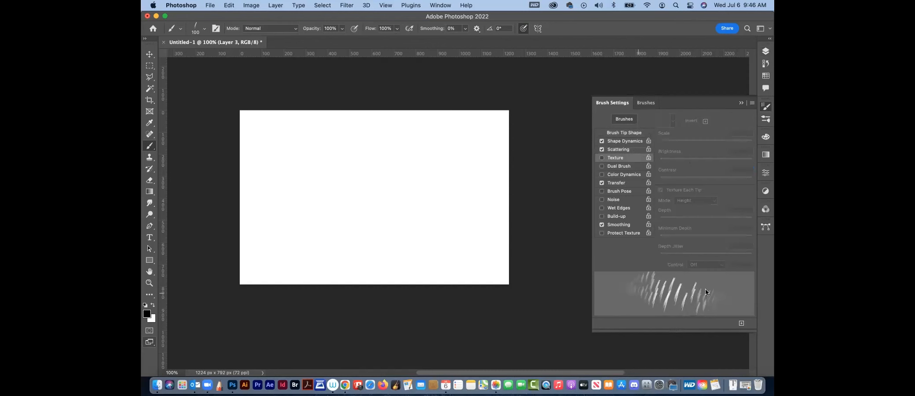
- Try the scattered, fading brush with two wavy bands of marks across the canvas, and undo both
mouse_move(277, 180)
mouse_down()
mouse_move(400, 209)
mouse_move(481, 167)
mouse_up()
mouse_move(279, 231)
mouse_down()
mouse_move(316, 201)
mouse_move(326, 225)
mouse_move(347, 220)
mouse_move(373, 242)
mouse_move(388, 218)
mouse_move(423, 217)
mouse_move(449, 224)
mouse_move(461, 237)
mouse_up()
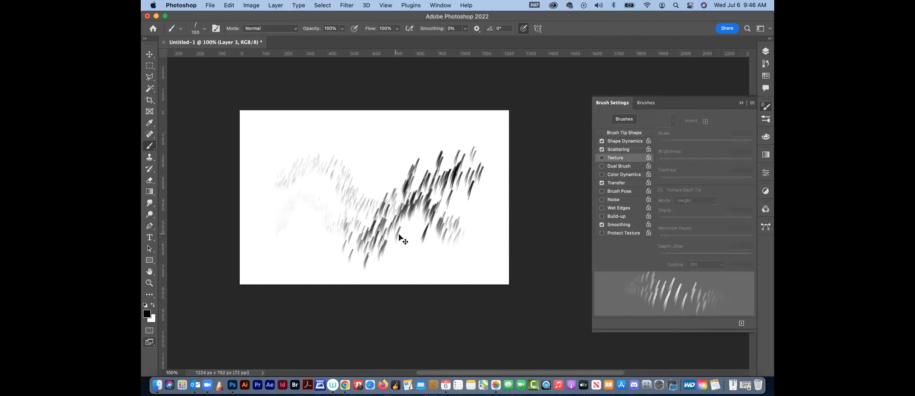
key(super+z)
key(super+z)
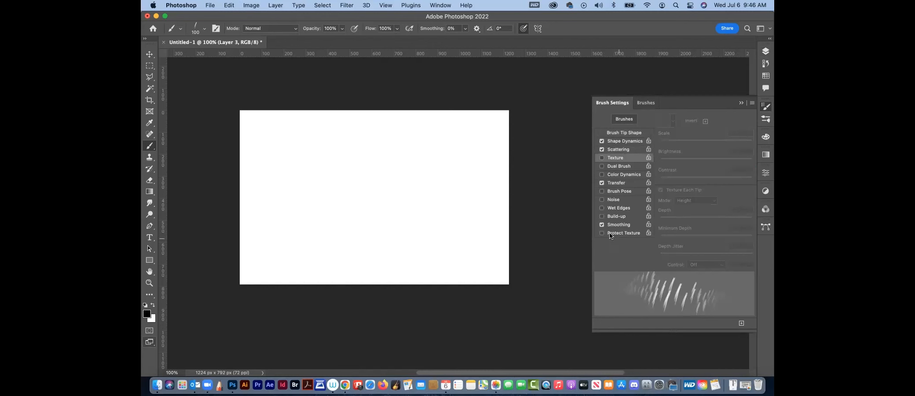
- Build up a few short overlapping strokes near the canvas centre with the scattered brush, and undo them all
mouse_move(311, 155)
mouse_down()
mouse_move(349, 182)
mouse_move(341, 203)
mouse_move(353, 228)
mouse_move(378, 212)
mouse_up()
mouse_move(354, 178)
mouse_down()
mouse_move(334, 231)
mouse_move(346, 168)
mouse_move(328, 183)
mouse_move(344, 187)
mouse_move(345, 169)
mouse_move(312, 216)
mouse_move(323, 232)
mouse_move(332, 210)
mouse_up()
key(super+z)
key(super+z)
key(super+z)
key(super+z)
key(super+z)
key(super+z)
- Reduce the brush tip spacing to 51%, try it with a curved band of hatching, and undo the strokes
click(635, 133)
drag(704, 254, 682, 254)
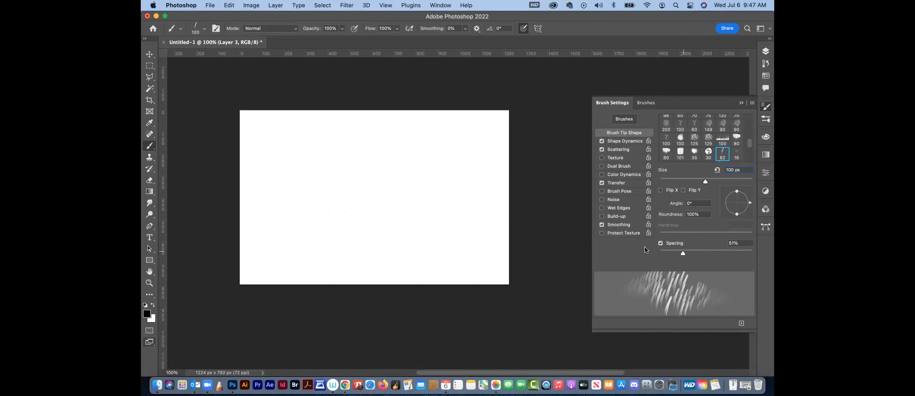
mouse_move(342, 214)
mouse_down()
mouse_move(355, 167)
mouse_move(329, 227)
mouse_move(348, 175)
mouse_move(331, 206)
mouse_move(336, 257)
mouse_move(346, 241)
mouse_up()
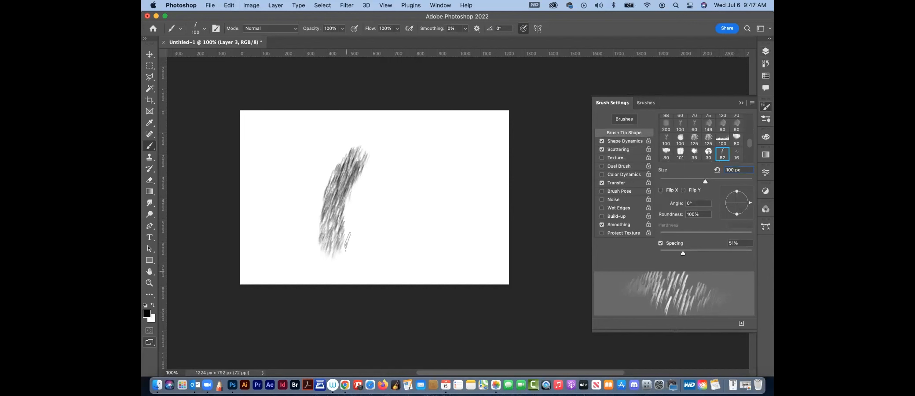
key(super+z)
key(super+z)
key(super+z)
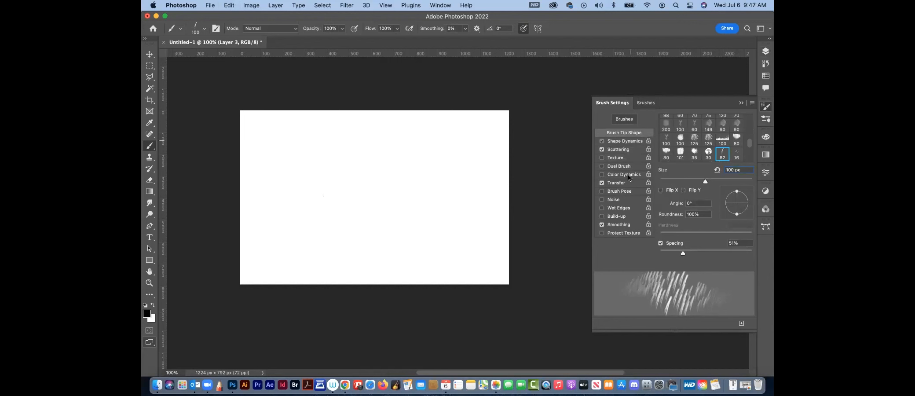
- Enable Shape Dynamics and set the Angle Jitter control to Direction
click(624, 141)
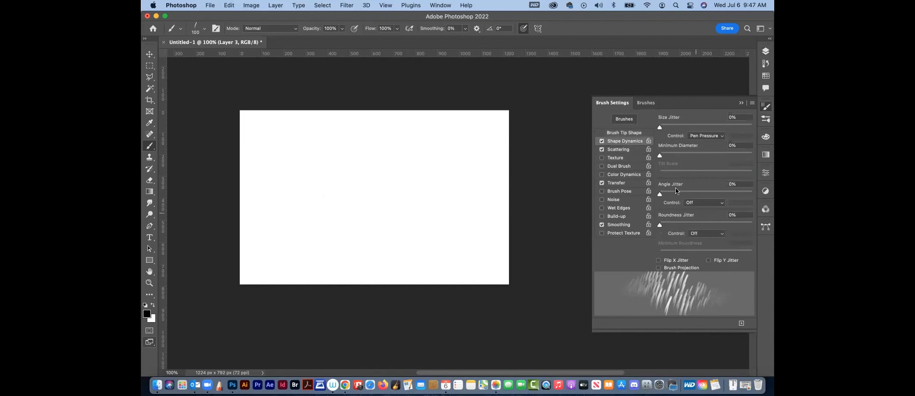
click(701, 204)
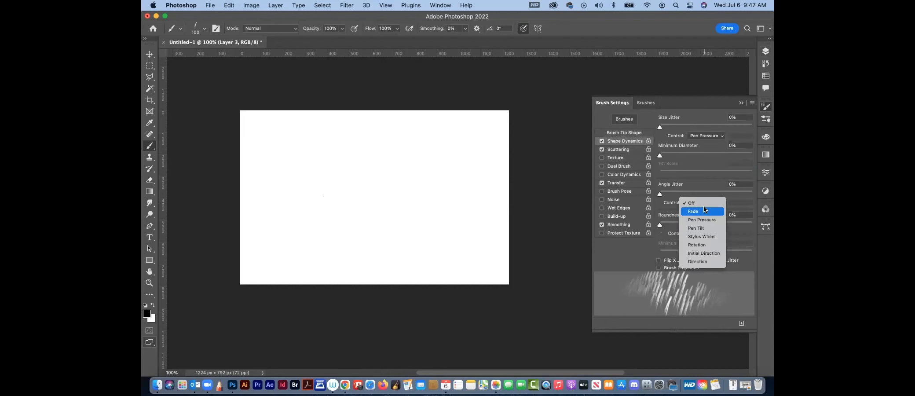
click(699, 261)
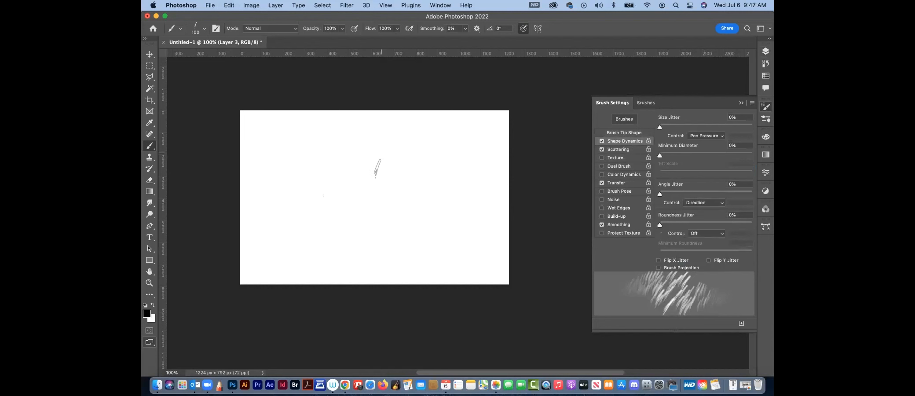
- Try the direction-following brush with curved furry bands, clear all the strokes from Layer 3, and deselect
mouse_move(394, 147)
mouse_down()
mouse_move(345, 176)
mouse_move(339, 217)
mouse_move(361, 241)
mouse_move(394, 243)
mouse_move(461, 154)
mouse_move(490, 154)
mouse_up()
mouse_move(327, 141)
mouse_down()
mouse_move(323, 170)
mouse_move(303, 181)
mouse_move(306, 197)
mouse_move(317, 171)
mouse_move(297, 245)
mouse_move(307, 241)
mouse_move(317, 168)
mouse_move(297, 245)
mouse_move(318, 176)
mouse_move(317, 250)
mouse_move(324, 220)
mouse_up()
key(super+a)
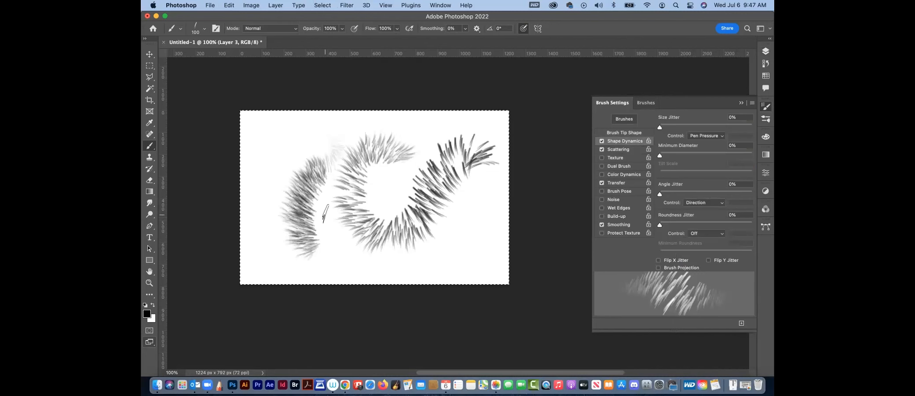
key(BackSpace)
key(super+d)
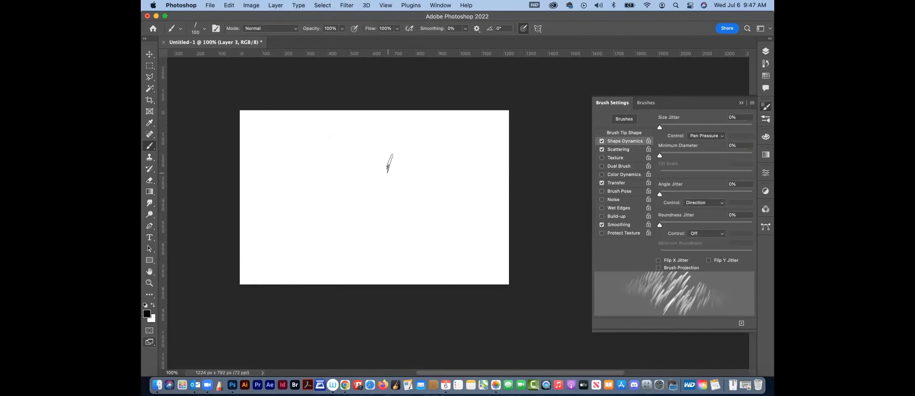
- Paint a tall, curved patch of overlapping fur-like strokes on Layer 3, spanning nearly the full canvas height
mouse_move(394, 235)
mouse_down()
mouse_move(386, 158)
mouse_move(383, 247)
mouse_move(390, 159)
mouse_move(384, 247)
mouse_move(390, 202)
mouse_move(379, 142)
mouse_move(402, 217)
mouse_move(390, 146)
mouse_move(397, 241)
mouse_move(407, 171)
mouse_move(413, 209)
mouse_move(401, 233)
mouse_move(411, 156)
mouse_move(404, 259)
mouse_move(406, 199)
mouse_move(377, 277)
mouse_move(400, 188)
mouse_up()
mouse_move(371, 255)
mouse_down()
mouse_move(406, 228)
mouse_move(420, 202)
mouse_move(384, 177)
mouse_move(401, 225)
mouse_move(380, 233)
mouse_move(375, 183)
mouse_move(366, 258)
mouse_move(367, 232)
mouse_move(362, 257)
mouse_move(356, 253)
mouse_move(368, 188)
mouse_move(356, 272)
mouse_up()
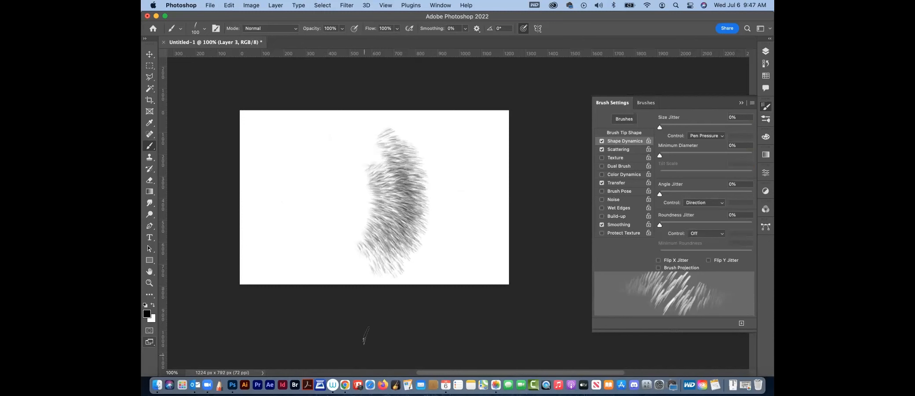
- Select Layer 0 and fill it with the black foreground colour
click(765, 76)
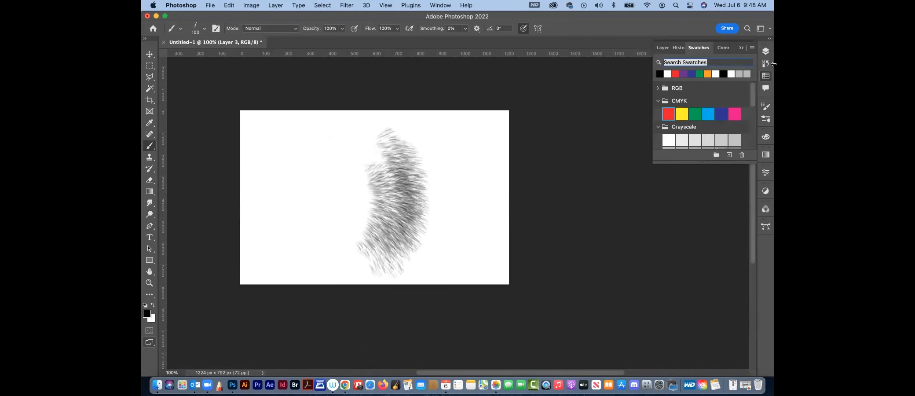
click(766, 51)
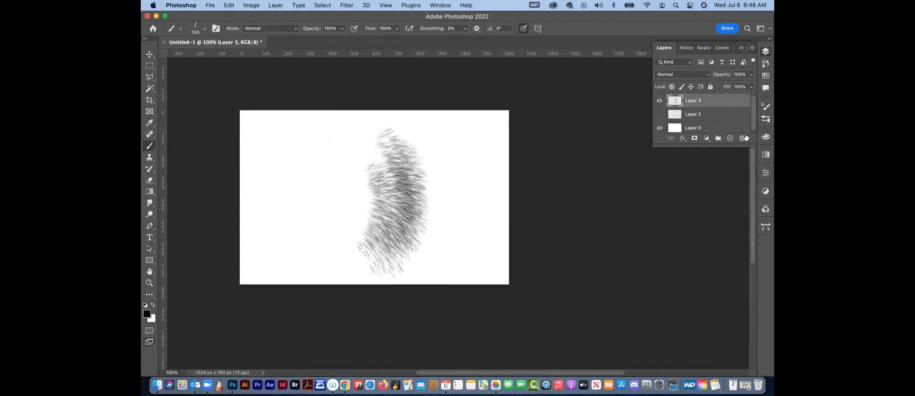
click(728, 132)
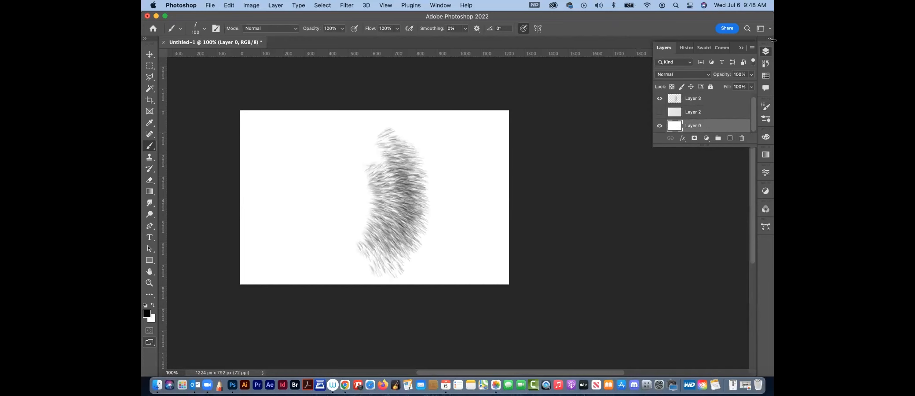
key(alt+BackSpace)
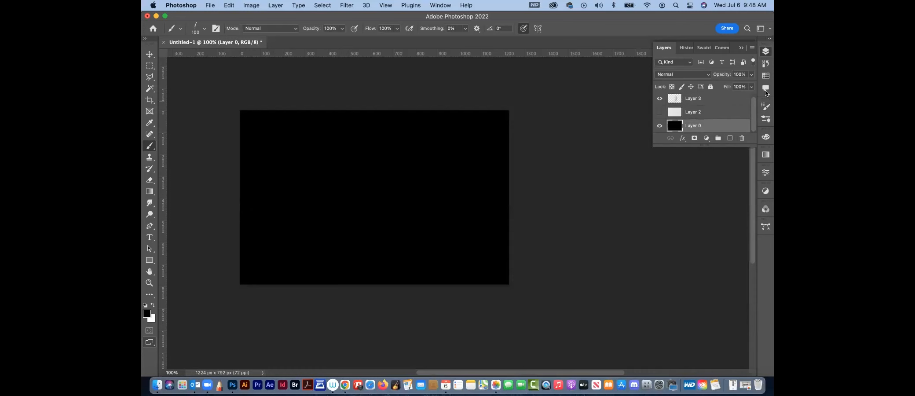
- Choose the dark blue CMYK swatch as the foreground colour and fill Layer 0 with it
click(766, 75)
click(724, 110)
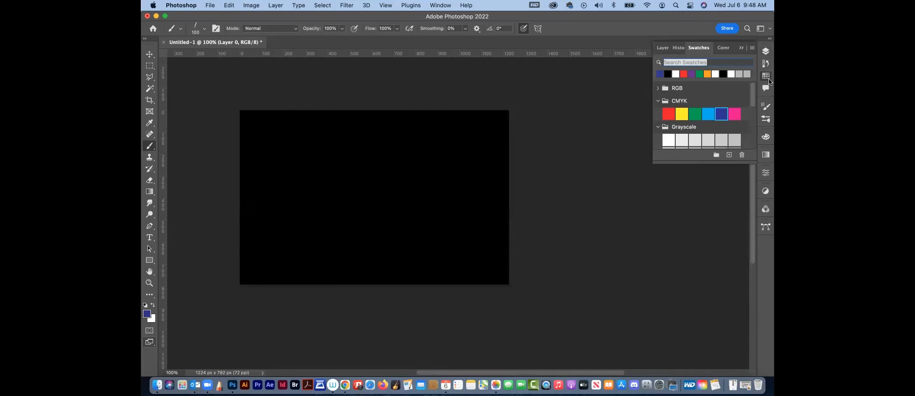
click(766, 51)
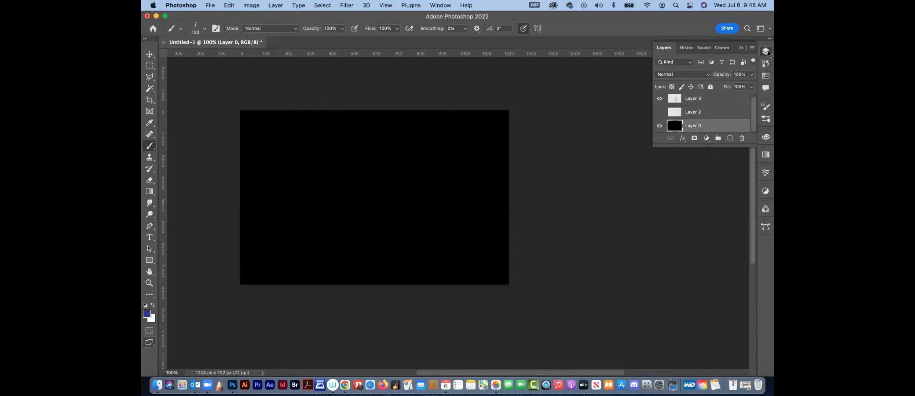
key(super+BackSpace)
key(alt+BackSpace)
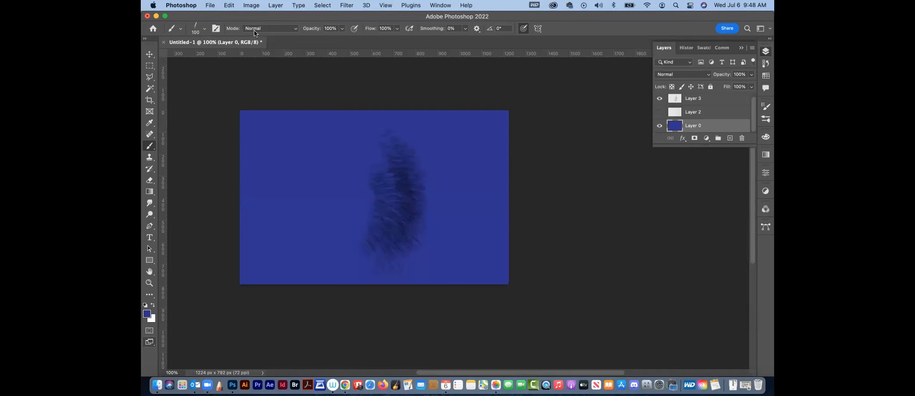
- Reset the foreground colour to black and darken the existing fur patch with more brush strokes on Layer 0
click(145, 305)
mouse_move(374, 228)
mouse_down()
mouse_move(389, 140)
mouse_move(359, 257)
mouse_move(392, 181)
mouse_move(372, 257)
mouse_move(394, 165)
mouse_move(399, 210)
mouse_move(389, 245)
mouse_move(382, 145)
mouse_move(373, 228)
mouse_move(369, 134)
mouse_move(383, 184)
mouse_move(372, 185)
mouse_move(366, 124)
mouse_move(369, 246)
mouse_up()
- Try painting a second curved black fur band beside the existing patch, and undo it
drag(303, 181, 317, 251)
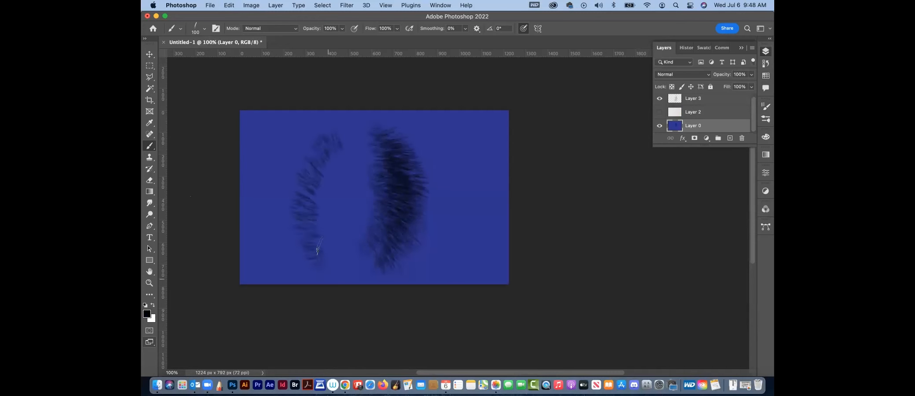
drag(314, 156, 312, 264)
key(super+z)
key(super+z)
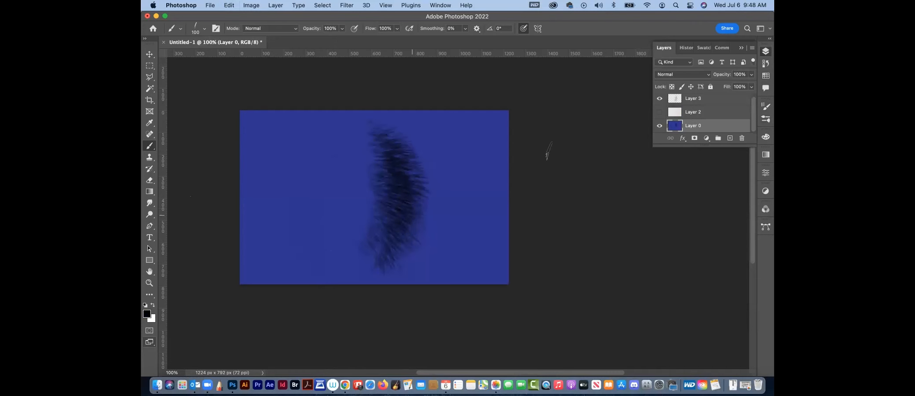
click(147, 314)
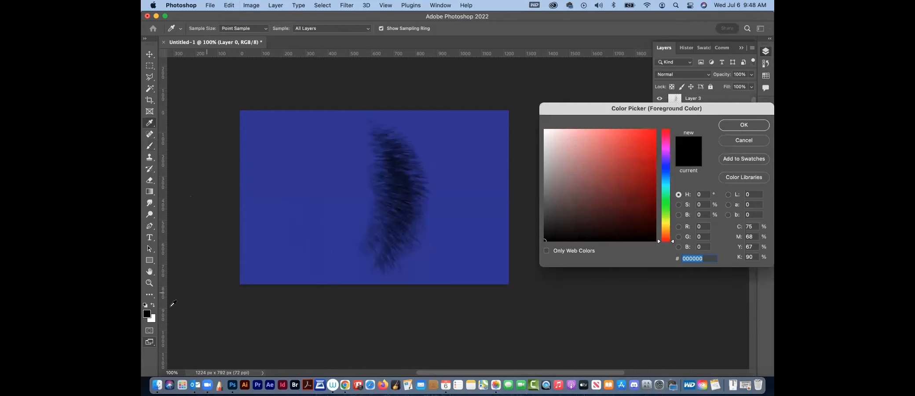
click(743, 141)
- Sample the canvas's blue and set a slightly lighter shade of it as the foreground colour
alt+click(318, 203)
click(148, 315)
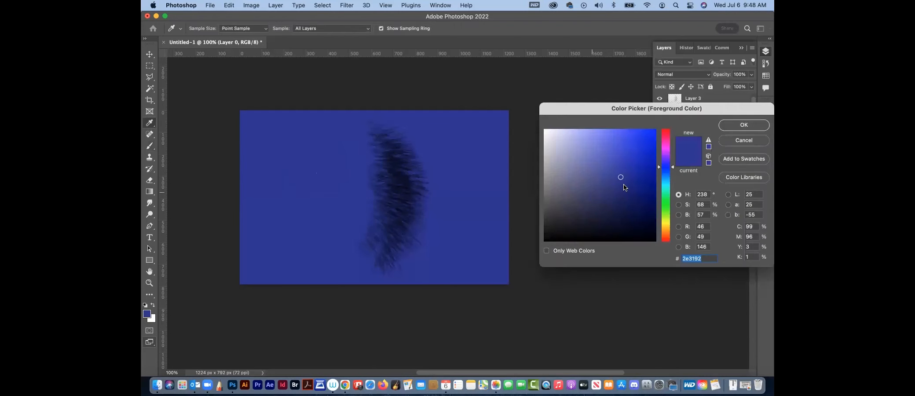
drag(623, 175, 616, 162)
click(743, 125)
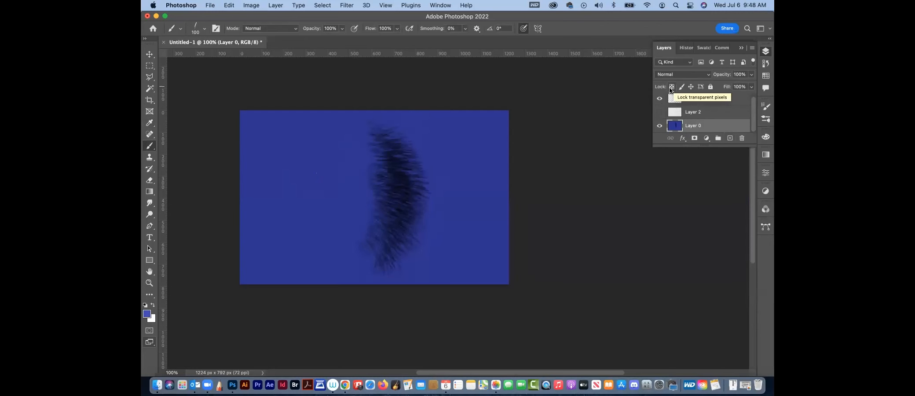
click(672, 87)
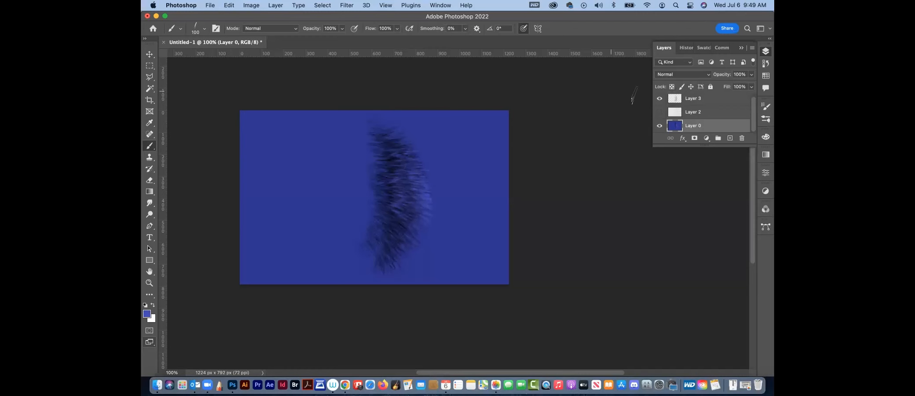
- Lock the transparent pixels of Layer 0 and set the foreground colour to light blue 6367f5
click(672, 86)
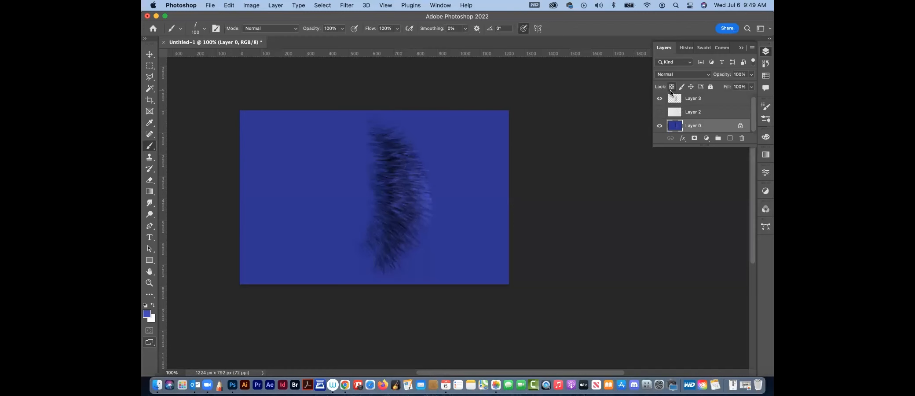
click(148, 313)
drag(615, 160, 611, 133)
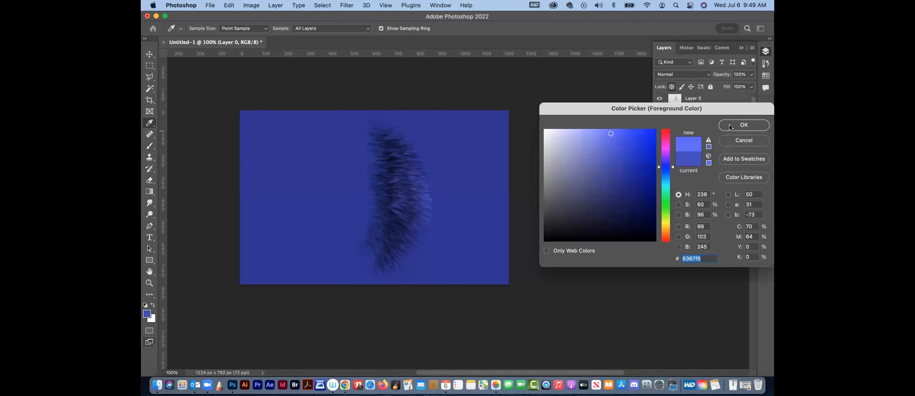
click(729, 127)
- Try light-blue fur strokes along the outer edge of the patch on Layer 0, and undo them
drag(409, 164, 411, 172)
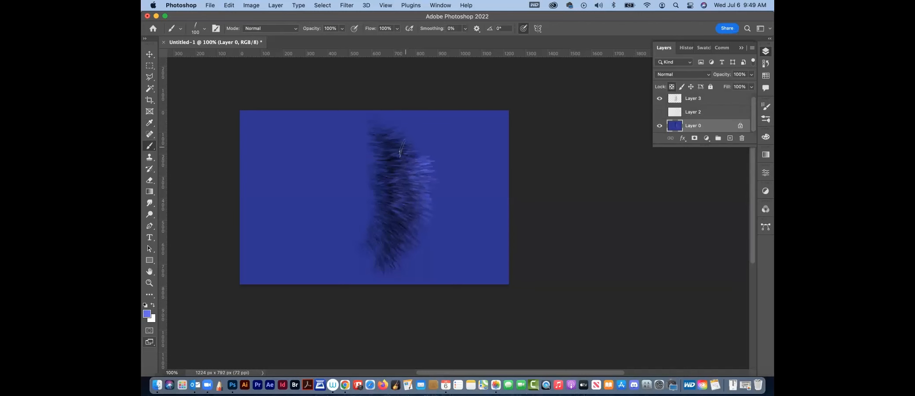
drag(408, 217, 389, 258)
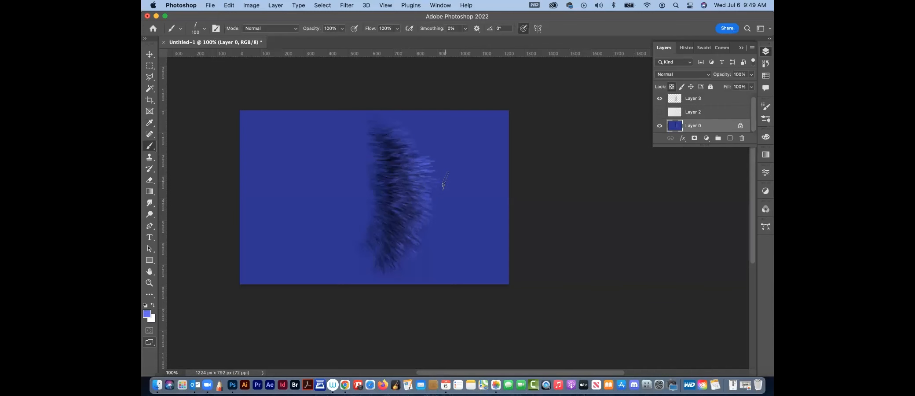
mouse_move(412, 137)
mouse_down()
mouse_move(432, 212)
mouse_move(427, 224)
mouse_move(426, 155)
mouse_move(420, 254)
mouse_up()
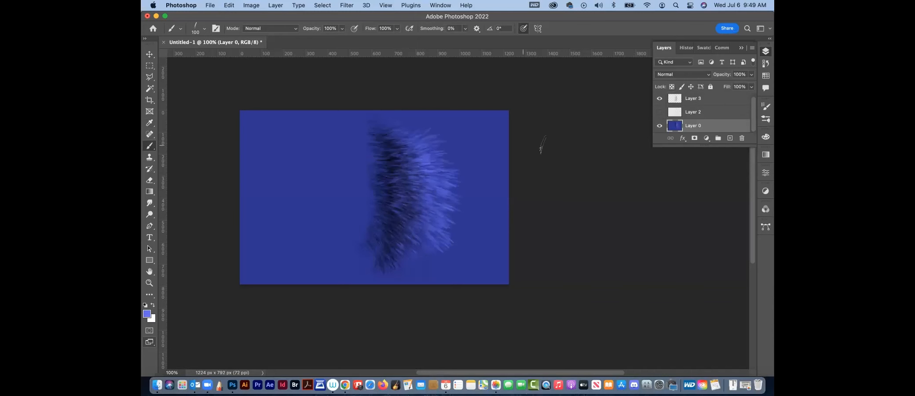
key(super+z)
key(super+z)
key(super+z)
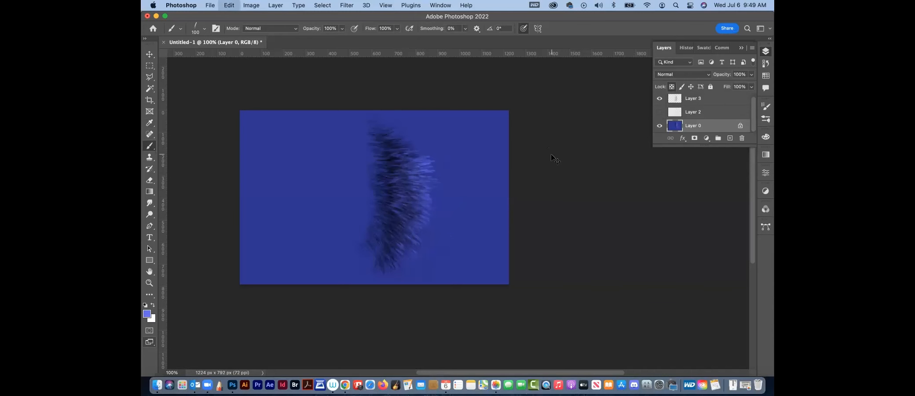
key(super+z)
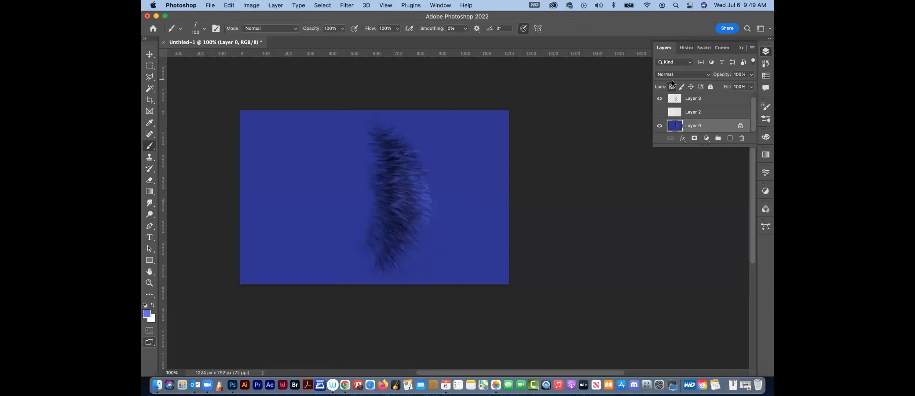
- Unlock Layer 0 and lock the transparent pixels of Layer 3 instead
click(703, 99)
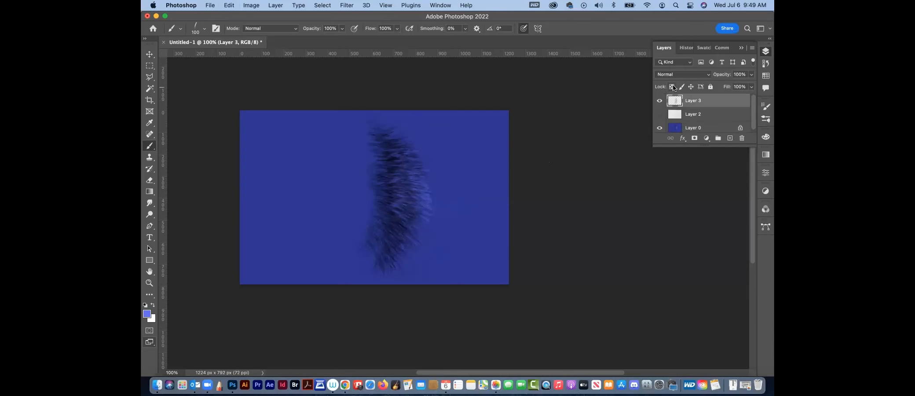
click(721, 128)
click(740, 126)
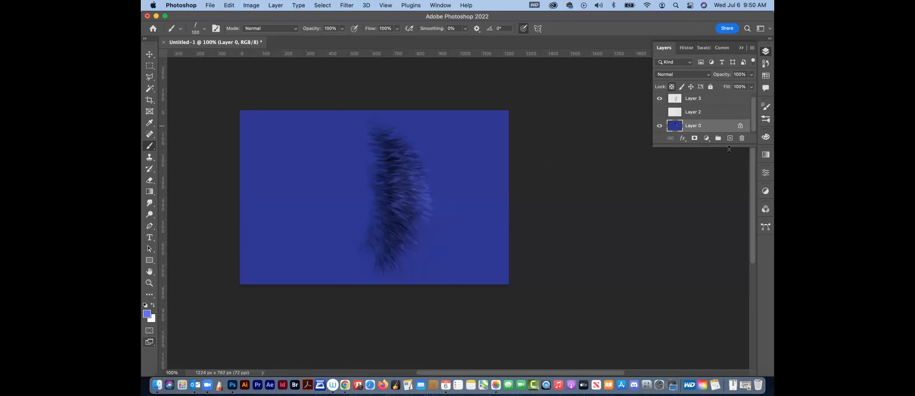
click(708, 101)
click(672, 87)
- Brush light-blue highlights over the outer curve of the fur patch on Layer 3
mouse_move(419, 215)
mouse_down()
mouse_move(407, 166)
mouse_move(428, 222)
mouse_move(422, 192)
mouse_up()
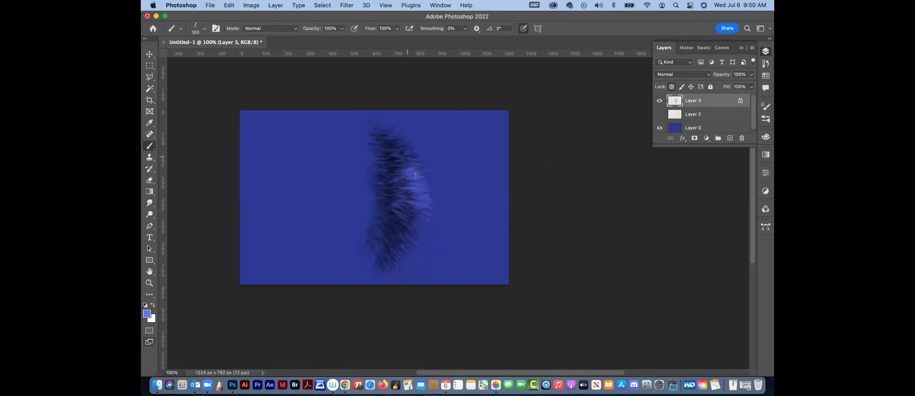
mouse_move(418, 215)
mouse_down()
mouse_move(409, 238)
mouse_move(418, 194)
mouse_up()
mouse_move(410, 240)
mouse_down()
mouse_move(404, 265)
mouse_move(416, 233)
mouse_move(407, 161)
mouse_move(423, 233)
mouse_move(407, 189)
mouse_move(394, 246)
mouse_up()
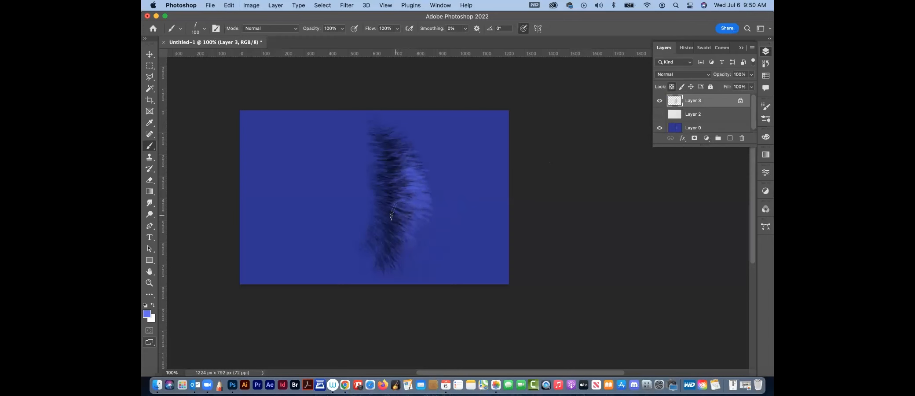
- Sample the dark colour from the fur patch and paint a faint arched fur band to its left on Layer 3
alt+click(393, 165)
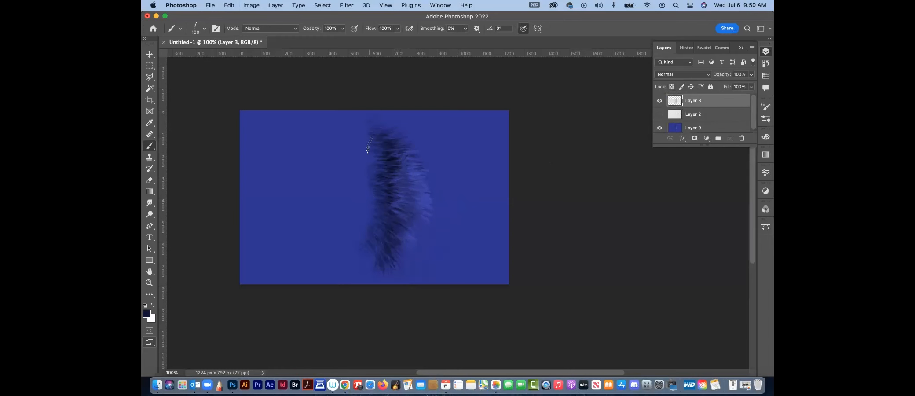
mouse_move(307, 145)
mouse_down()
mouse_move(284, 229)
mouse_move(303, 270)
mouse_up()
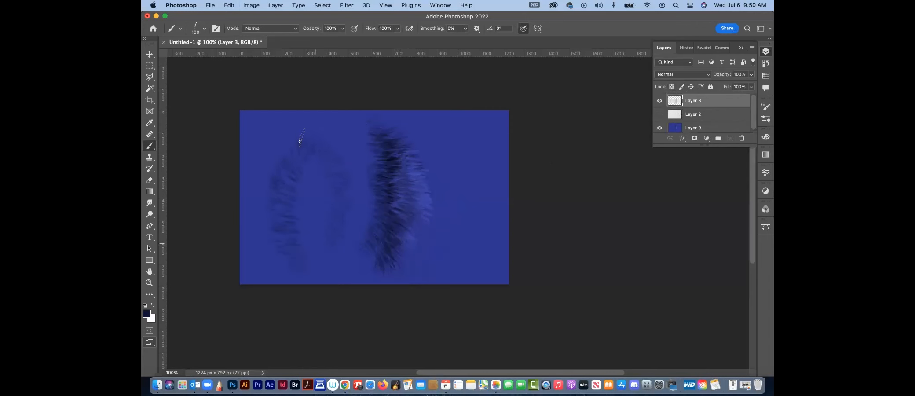
click(768, 66)
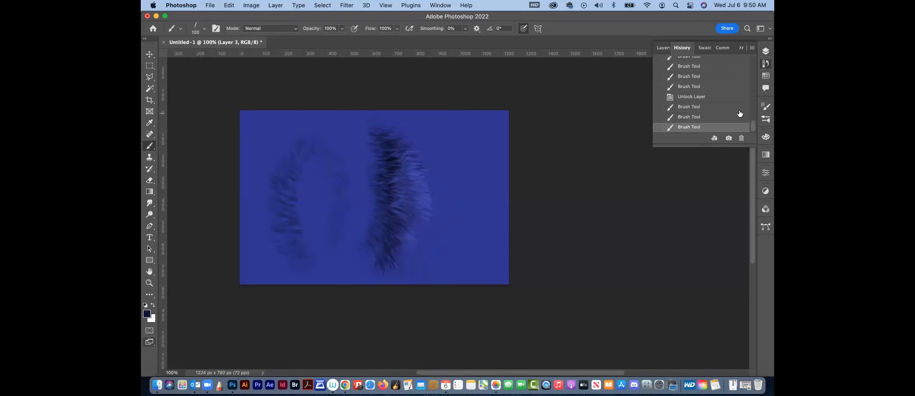
click(767, 65)
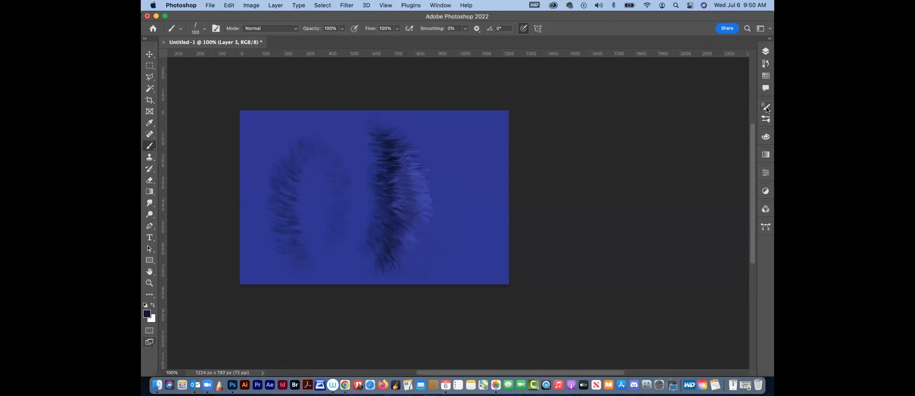
- Rotate the angle of the brush tip shape and paint a curved fur band to the right of the central patch
click(766, 109)
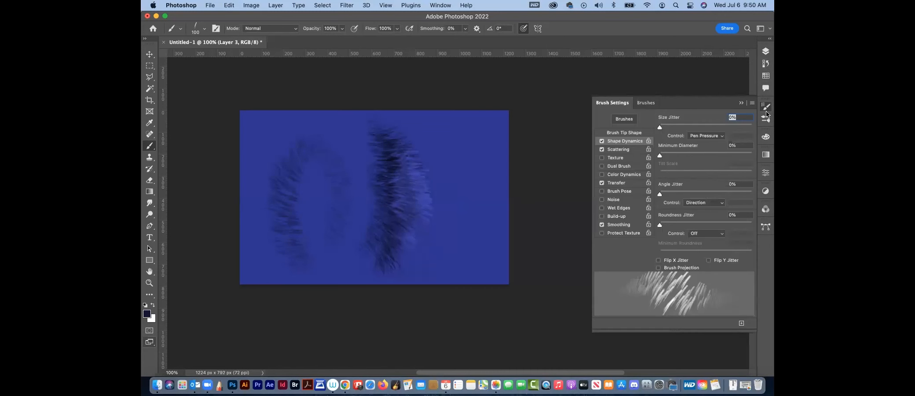
click(627, 133)
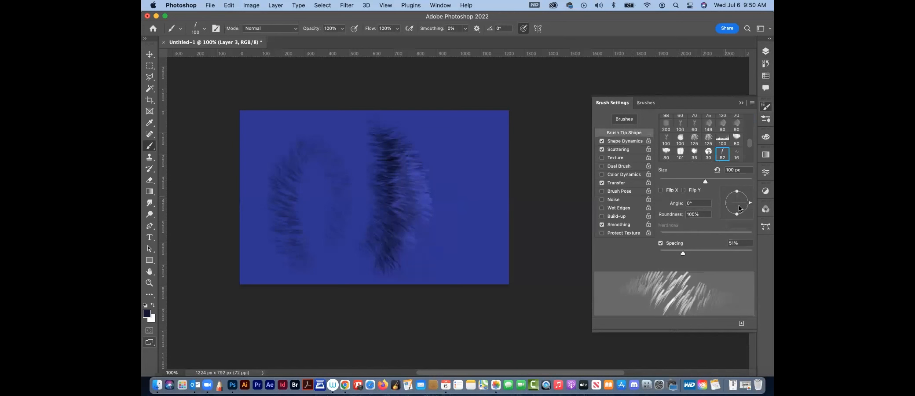
mouse_move(750, 204)
mouse_down()
mouse_move(738, 215)
mouse_move(724, 207)
mouse_up()
drag(470, 143, 475, 198)
drag(468, 241, 485, 266)
- Set the brush tip angle to -144° and thicken the fur bands on both sides of the central patch
drag(724, 210, 727, 212)
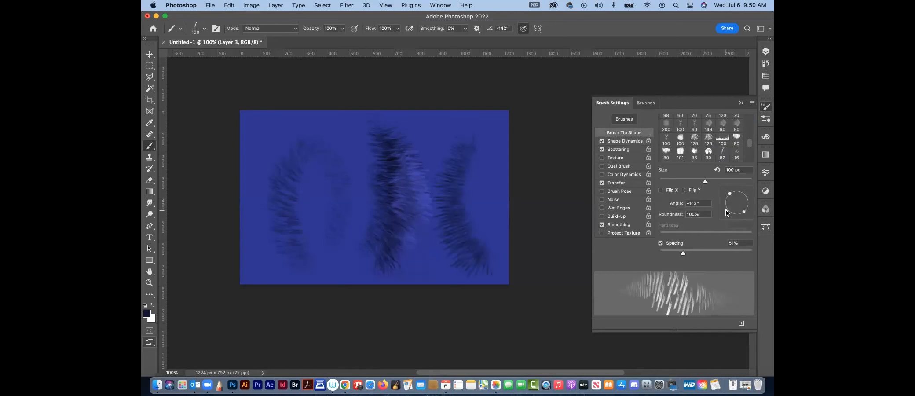
mouse_move(470, 134)
mouse_down()
mouse_move(470, 228)
mouse_move(461, 145)
mouse_move(481, 243)
mouse_move(470, 251)
mouse_move(439, 195)
mouse_move(463, 192)
mouse_move(463, 276)
mouse_move(452, 165)
mouse_move(461, 170)
mouse_move(445, 242)
mouse_up()
mouse_move(333, 168)
mouse_down()
mouse_move(312, 264)
mouse_move(304, 173)
mouse_move(307, 233)
mouse_move(283, 180)
mouse_move(310, 277)
mouse_move(287, 171)
mouse_move(273, 245)
mouse_move(292, 186)
mouse_move(281, 187)
mouse_move(277, 223)
mouse_move(324, 136)
mouse_move(292, 159)
mouse_up()
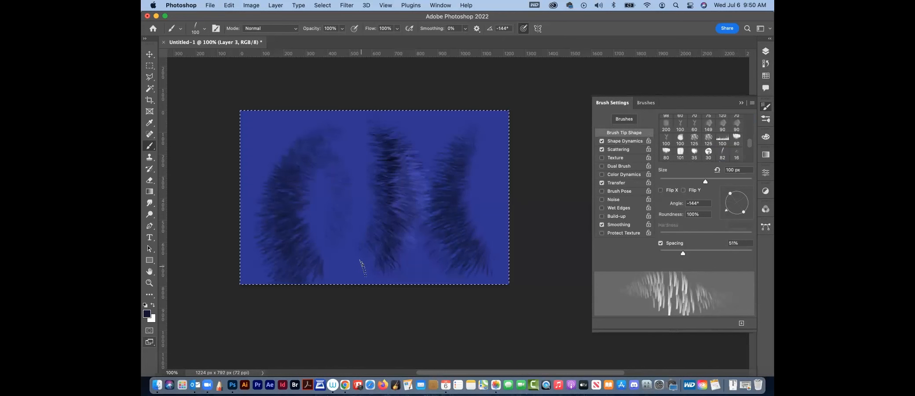
- Clear all the strokes from Layer 3 and deselect
key(super+a)
key(BackSpace)
key(super+d)
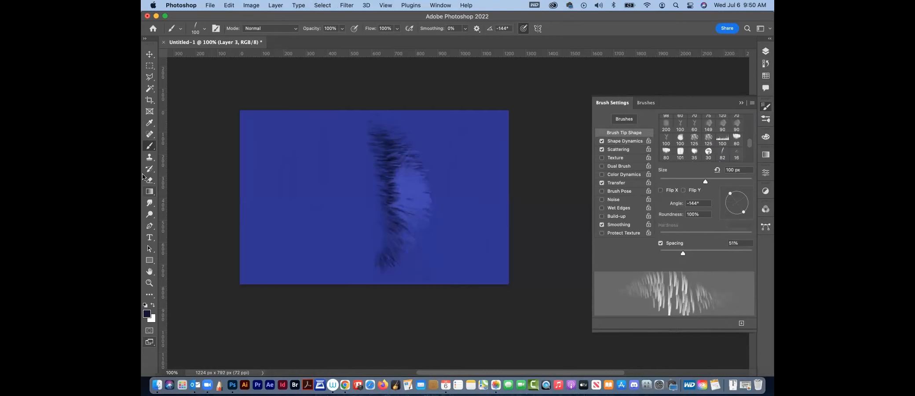
- Sample the canvas's blue and fill Layer 0 with it to cover the remaining strokes
alt+click(285, 162)
click(765, 51)
click(719, 126)
key(super+z)
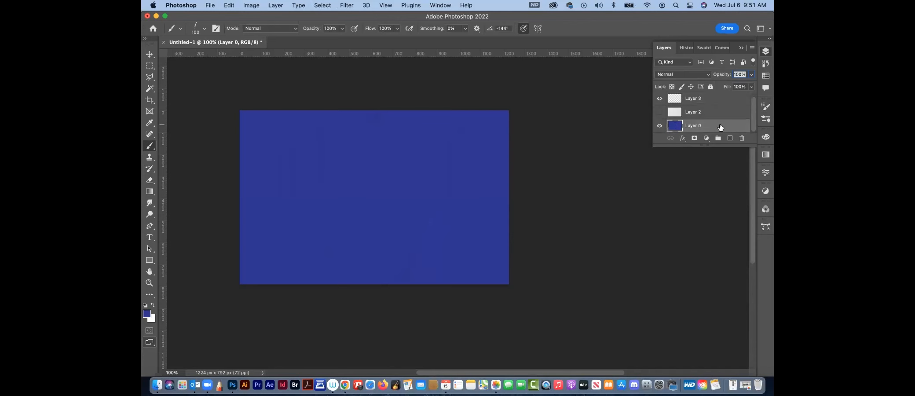
- Hide Layer 0 and show the textured Layer 2
click(709, 99)
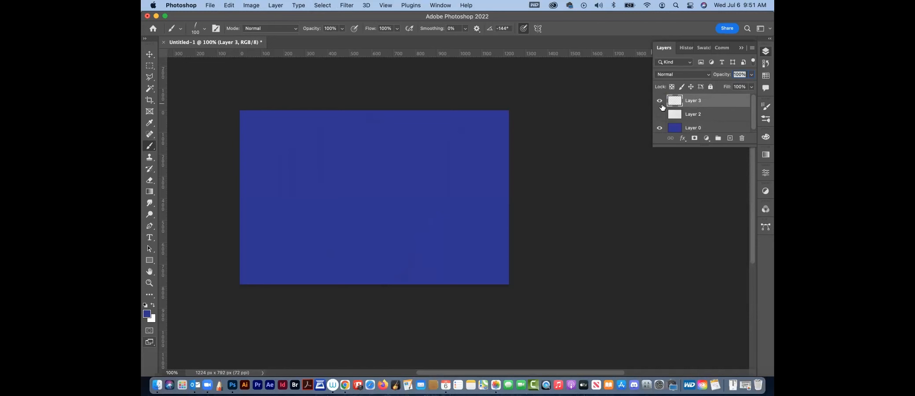
click(660, 127)
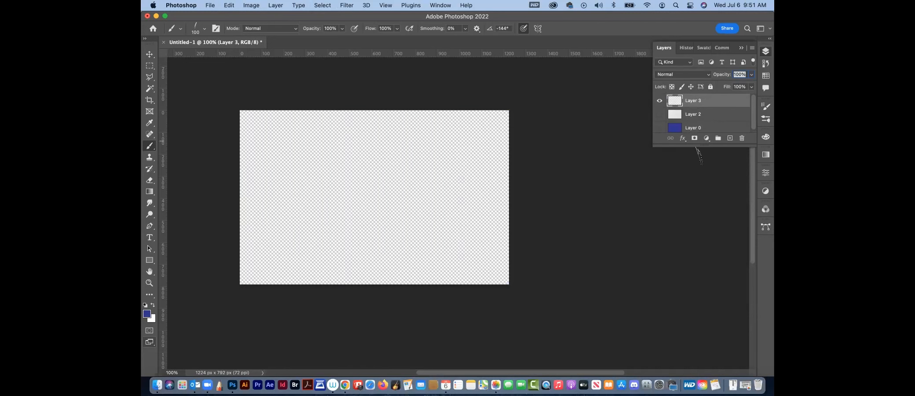
scroll(754, 118, down, 1)
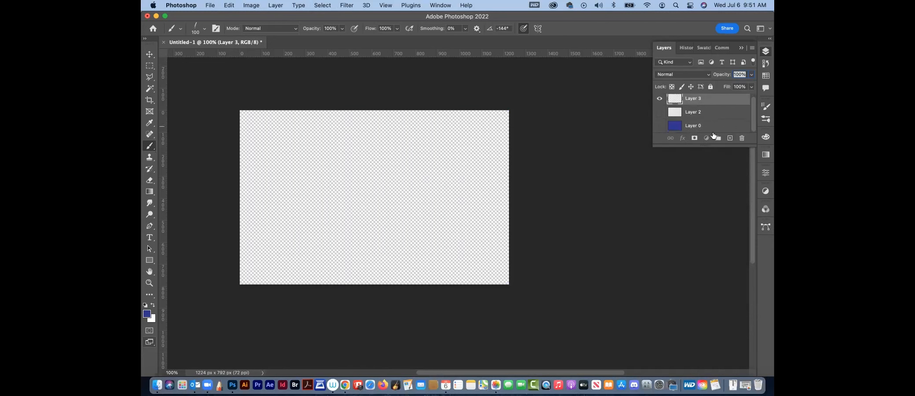
click(713, 131)
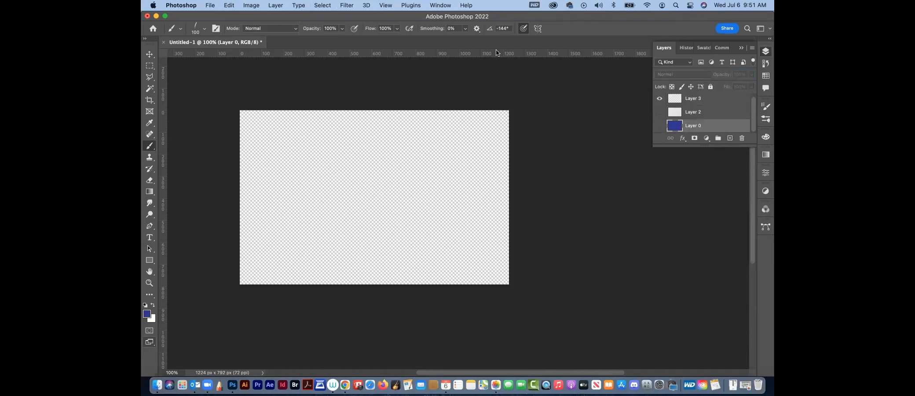
click(659, 111)
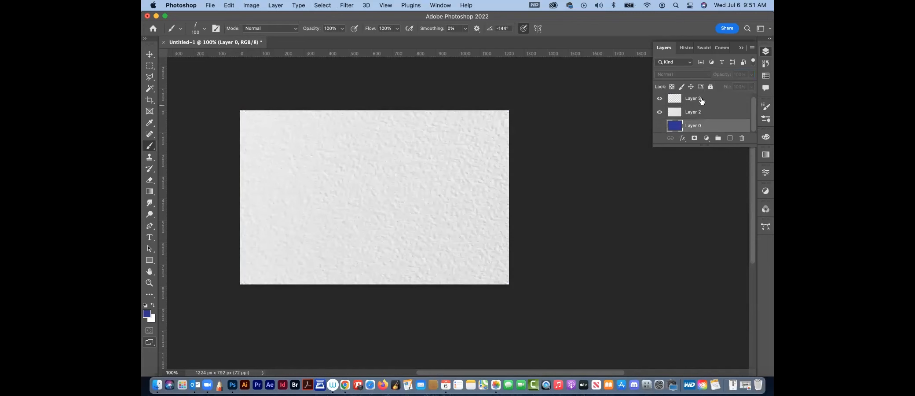
- Hide Layer 2, show Layer 0 filled with white as the backdrop, and make Layer 3 the active layer
click(659, 111)
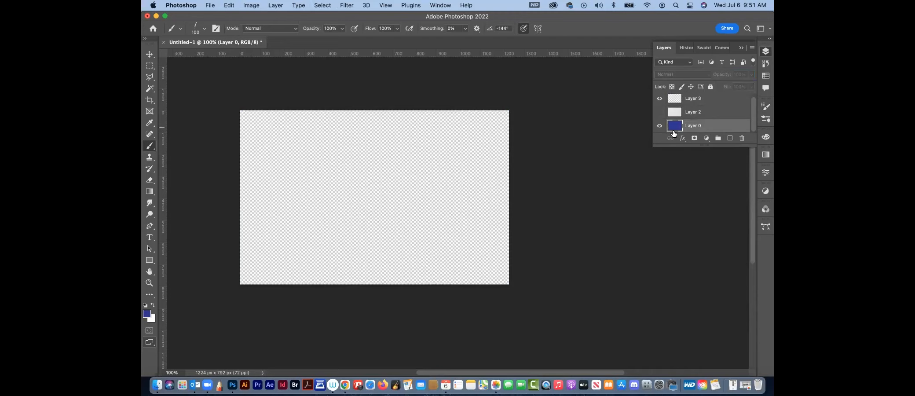
click(659, 125)
key(super+BackSpace)
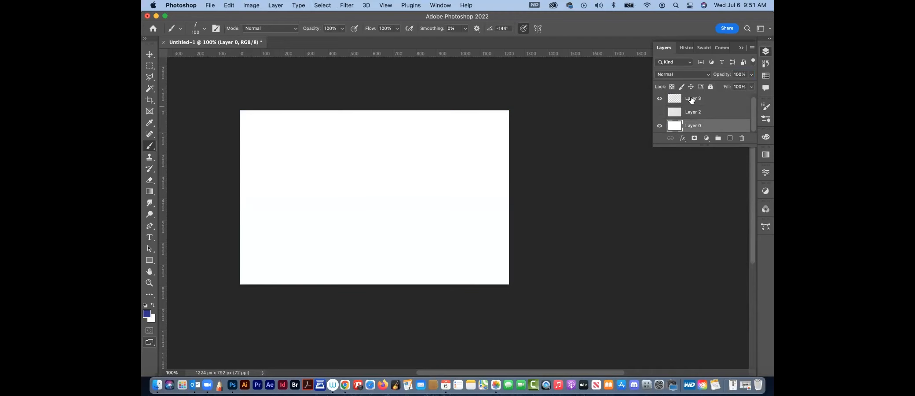
click(711, 101)
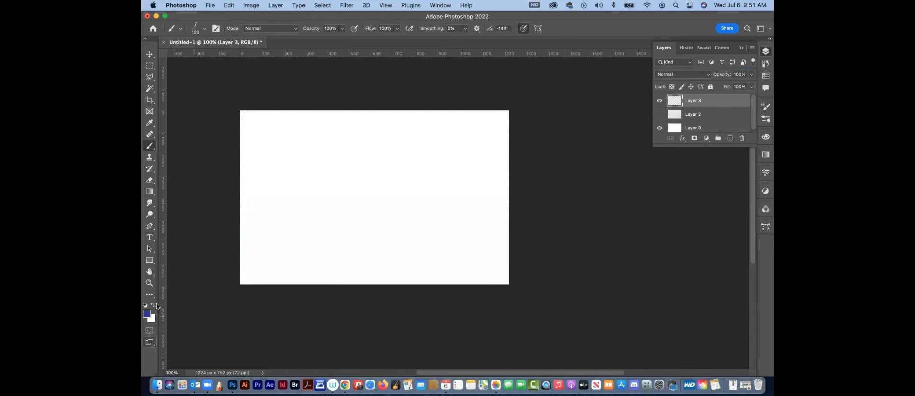
click(149, 282)
drag(309, 197, 321, 200)
click(151, 143)
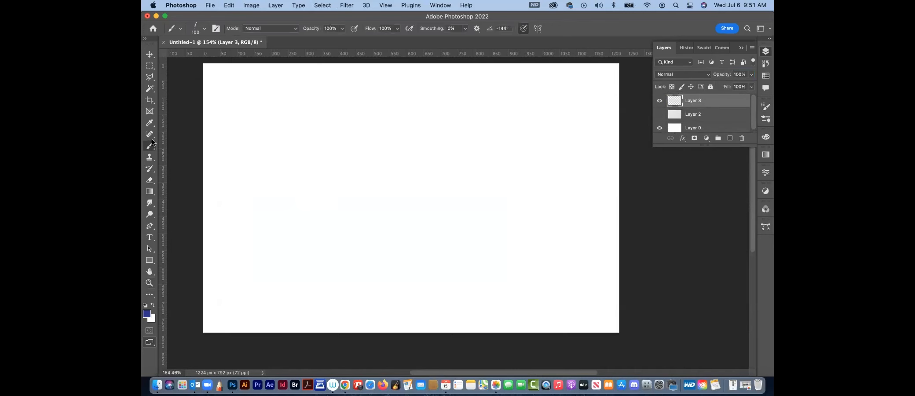
click(204, 29)
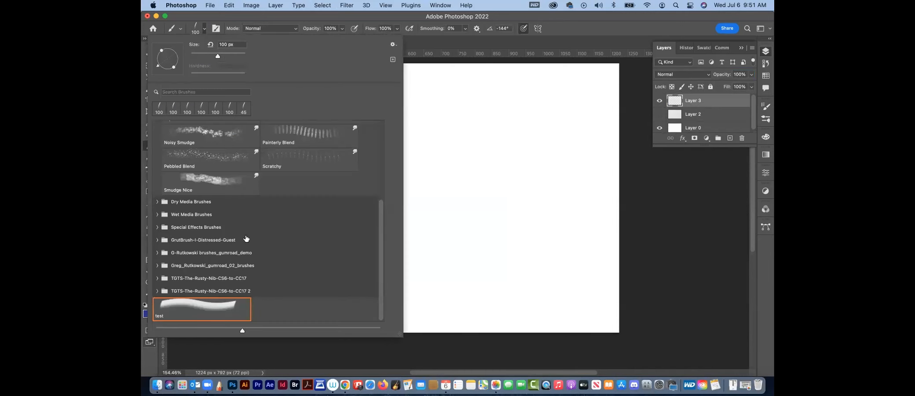
click(278, 17)
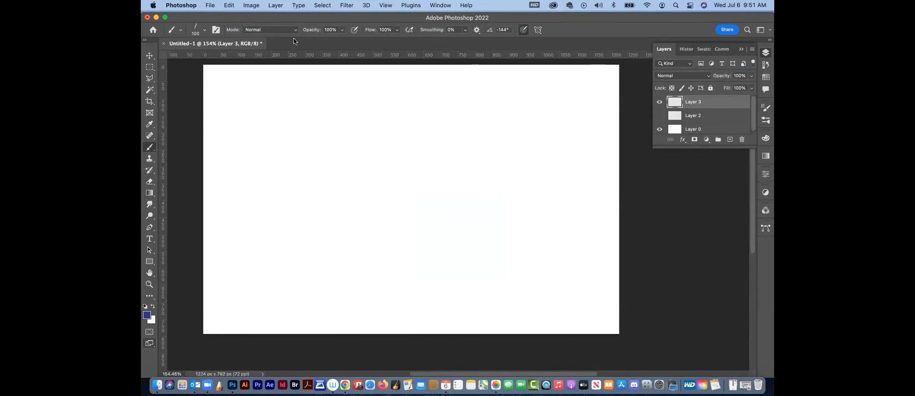
click(768, 67)
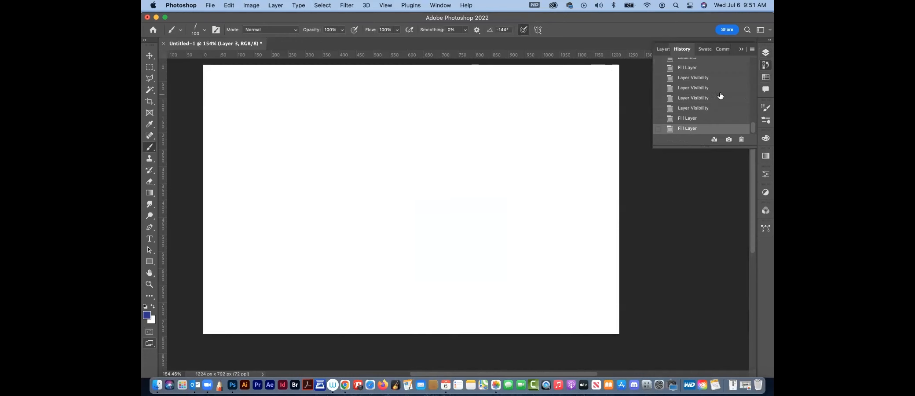
click(763, 67)
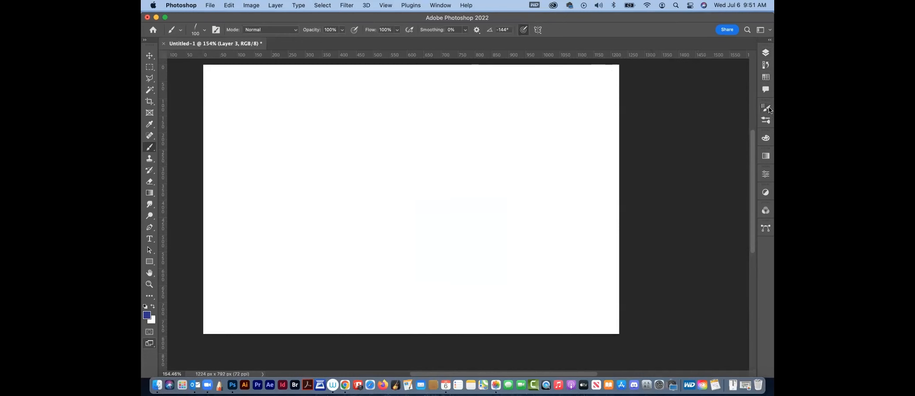
- Open the brush settings and look over the saved brush presets and the preset options
click(765, 108)
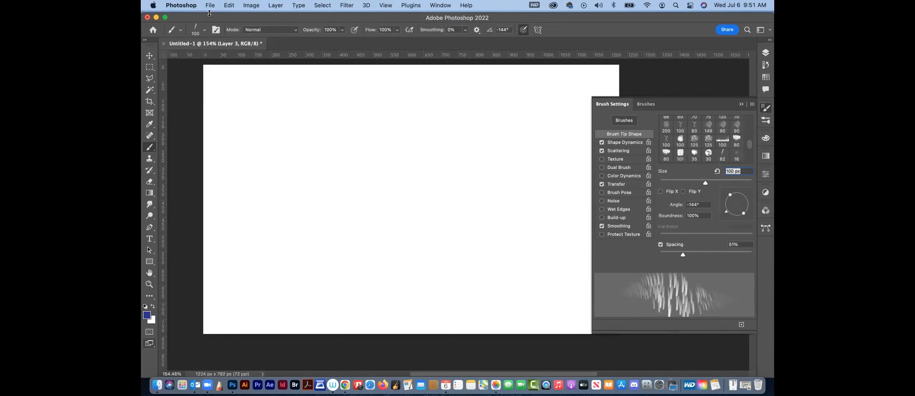
click(201, 35)
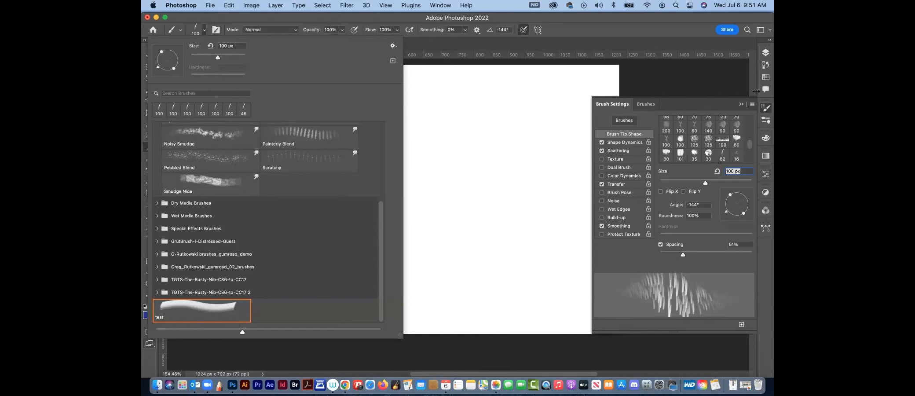
click(750, 105)
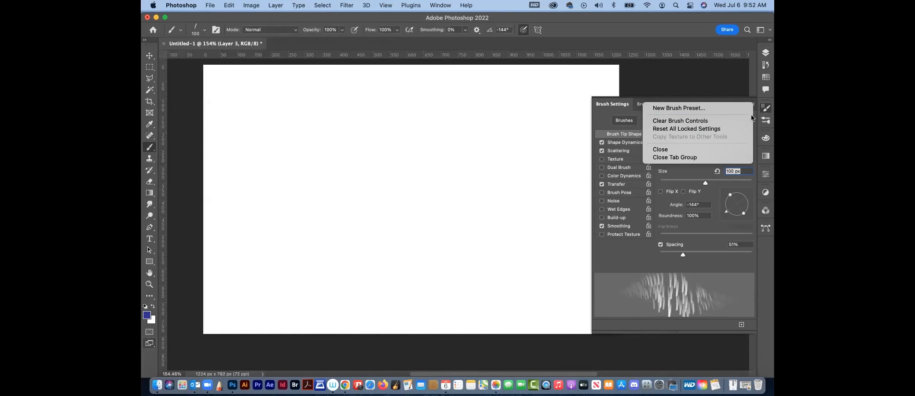
click(564, 26)
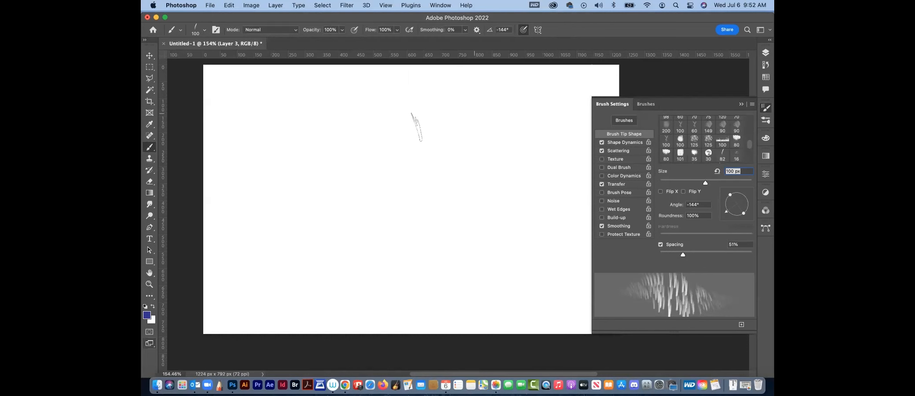
- Save the current fur brush, including its tool settings, as a new brush preset named test 12
click(150, 56)
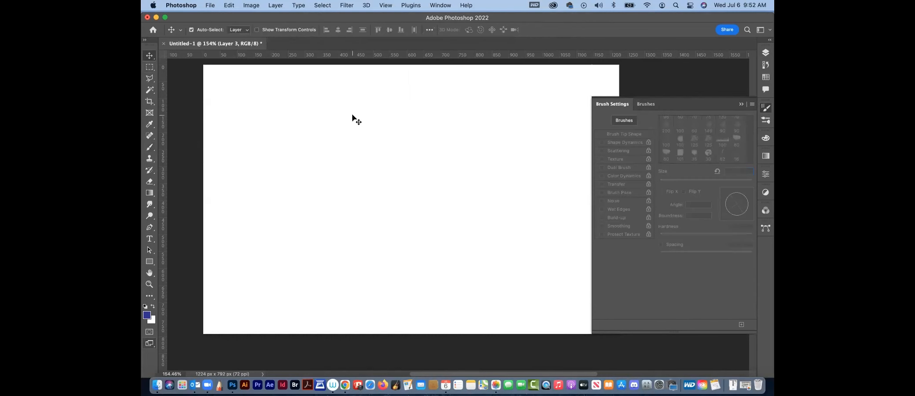
key(super+minus)
key(super+minus)
key(super+minus)
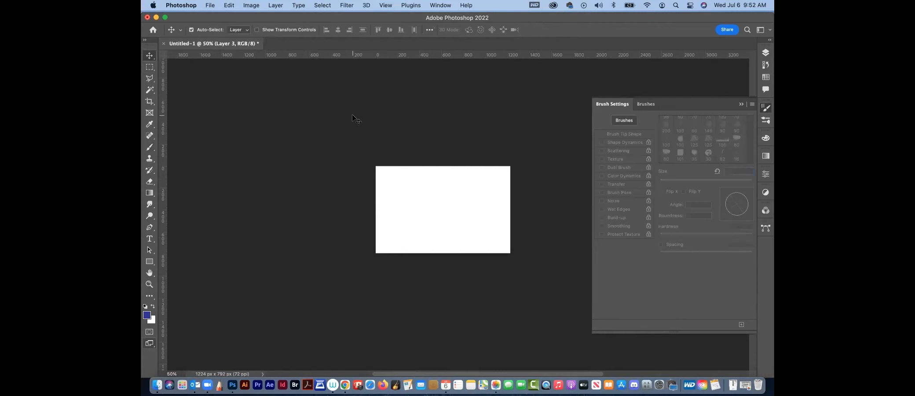
key(super+equal)
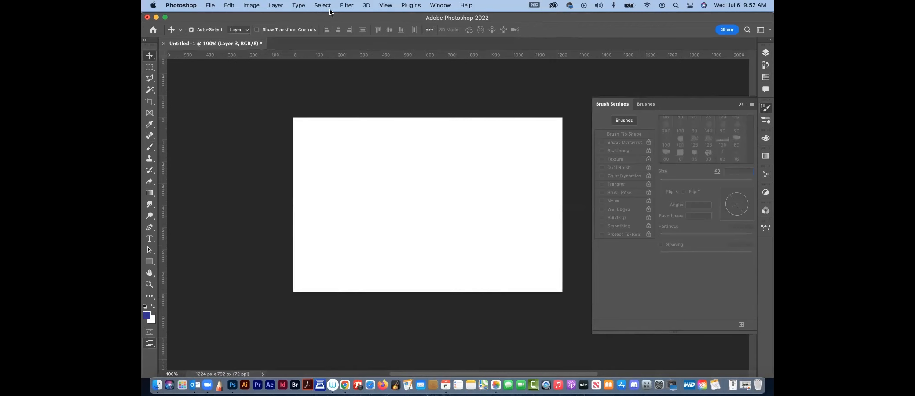
click(149, 147)
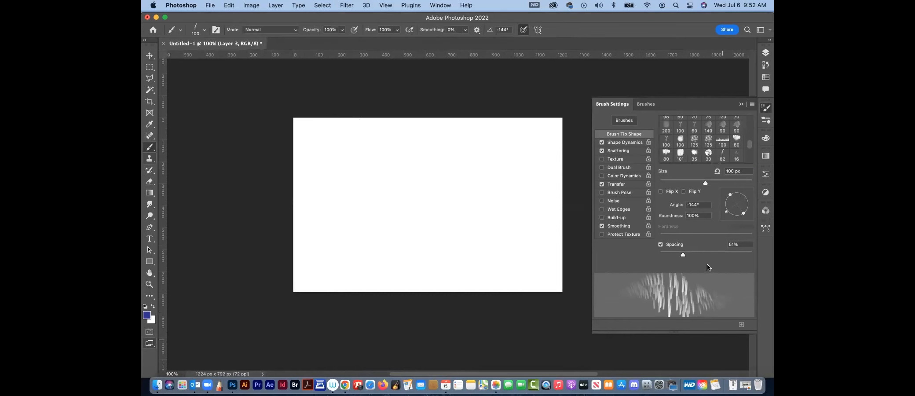
click(751, 104)
click(723, 110)
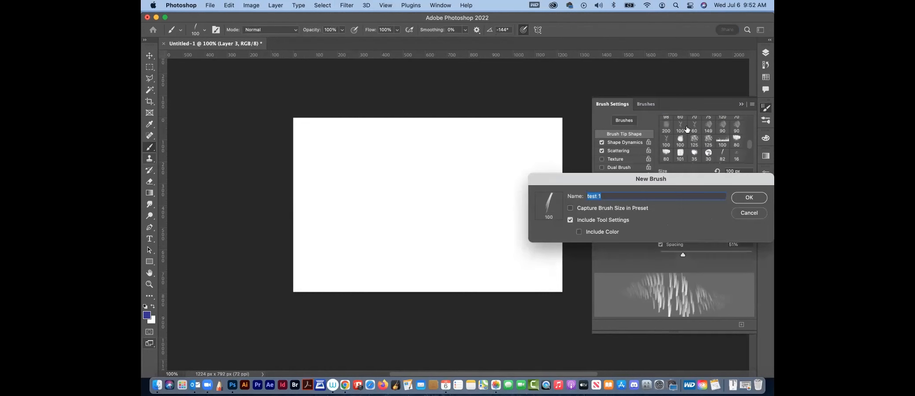
click(612, 197)
key(Return)
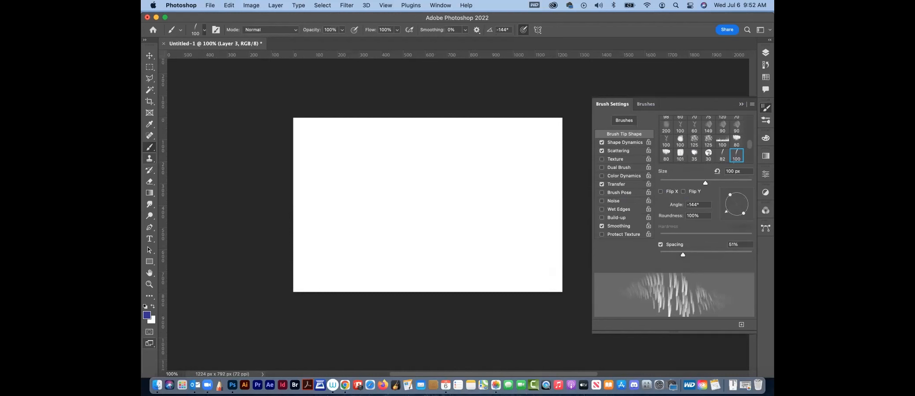
- Find test 12 among the brush presets, switch to the Eraser, and recall the fur brush by loading that preset
click(204, 30)
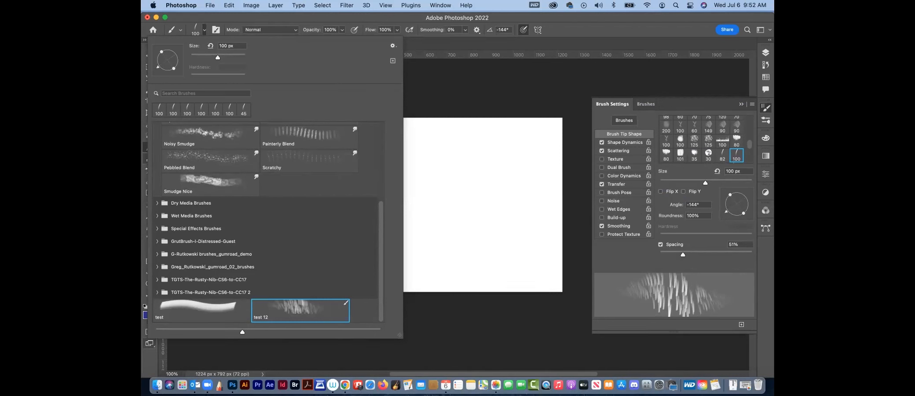
key(Escape)
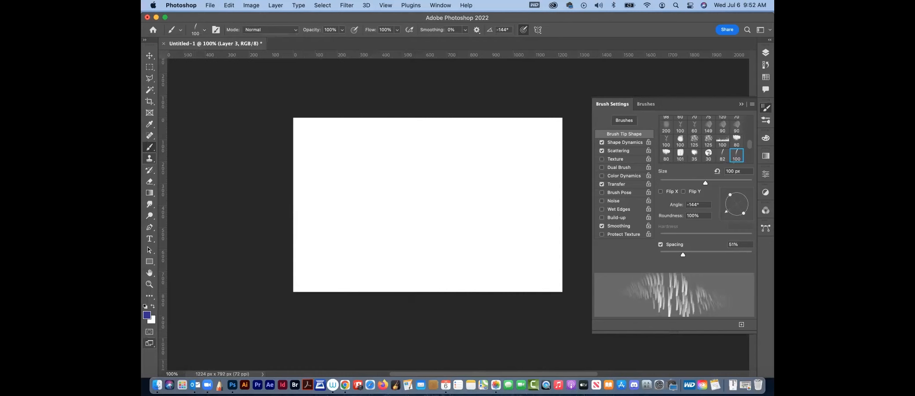
key(e)
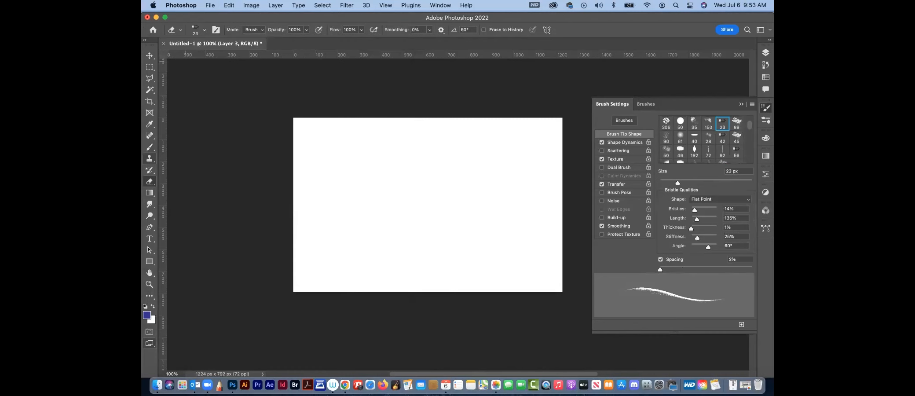
click(204, 30)
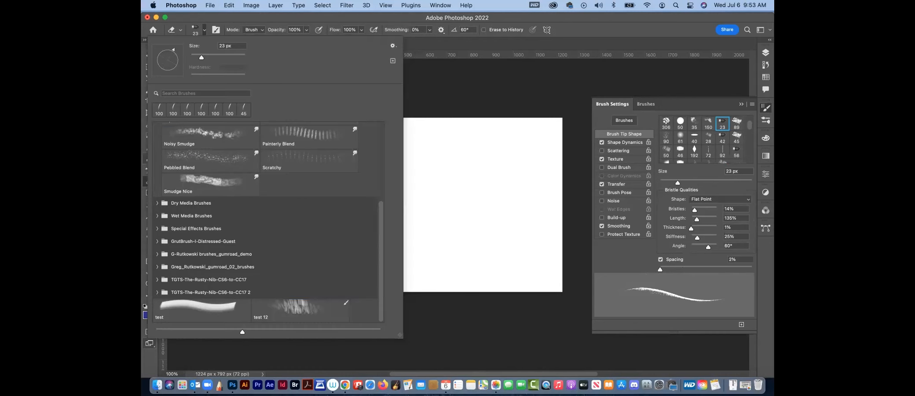
click(300, 310)
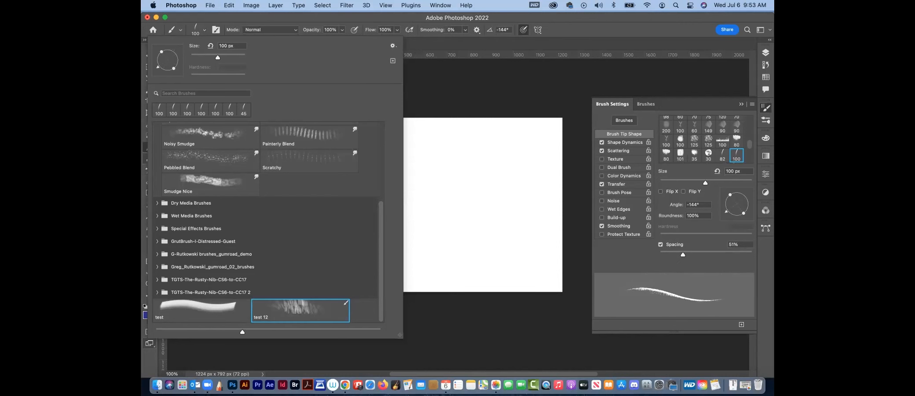
key(Escape)
- Paint a curved band of blue fur strokes just right of the canvas centre with the test 12 brush
mouse_move(402, 169)
mouse_down()
mouse_move(437, 181)
mouse_move(455, 207)
mouse_move(442, 226)
mouse_up()
mouse_move(427, 164)
mouse_down()
mouse_move(436, 252)
mouse_move(440, 226)
mouse_up()
mouse_move(434, 152)
mouse_down()
mouse_move(450, 241)
mouse_move(444, 250)
mouse_up()
drag(440, 176, 444, 260)
- Paint a second, wider curved band of blue fur on the left half of the canvas, curling over at its upper end
mouse_move(365, 154)
mouse_down()
mouse_move(378, 250)
mouse_move(393, 270)
mouse_up()
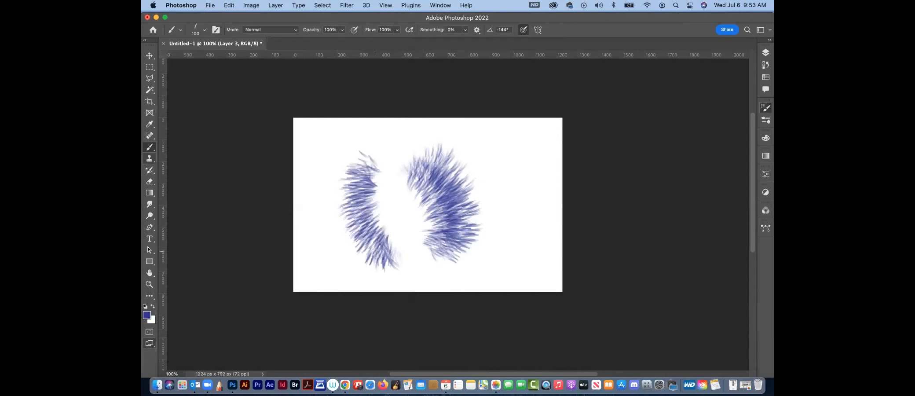
drag(351, 174, 378, 277)
drag(352, 253, 372, 284)
drag(347, 154, 326, 264)
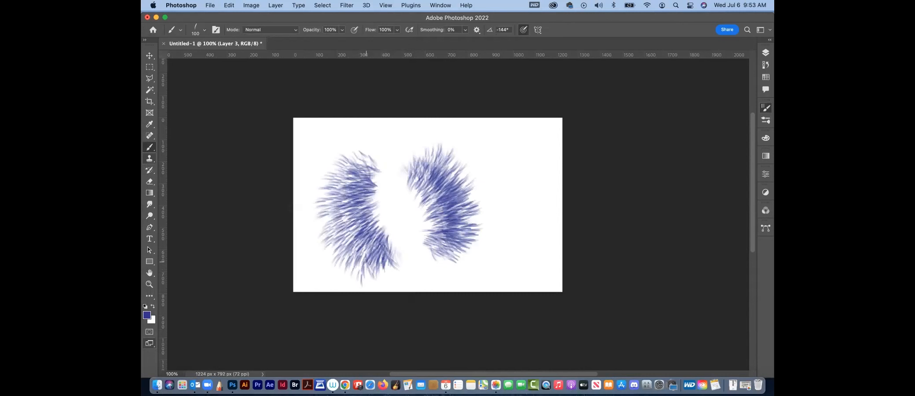
drag(334, 176, 374, 277)
mouse_move(352, 152)
mouse_down()
mouse_move(326, 233)
mouse_move(352, 145)
mouse_up()
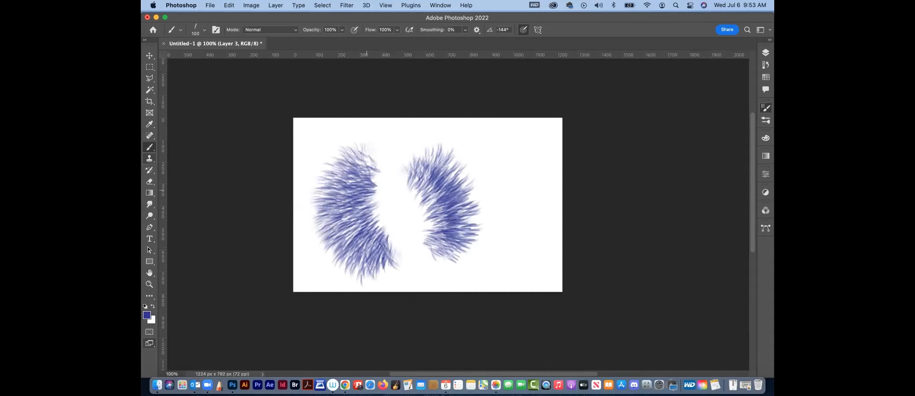
drag(374, 215, 308, 128)
drag(321, 193, 406, 137)
- Clear all the blue fur strokes from Layer 3 and remove the selection
key(super+a)
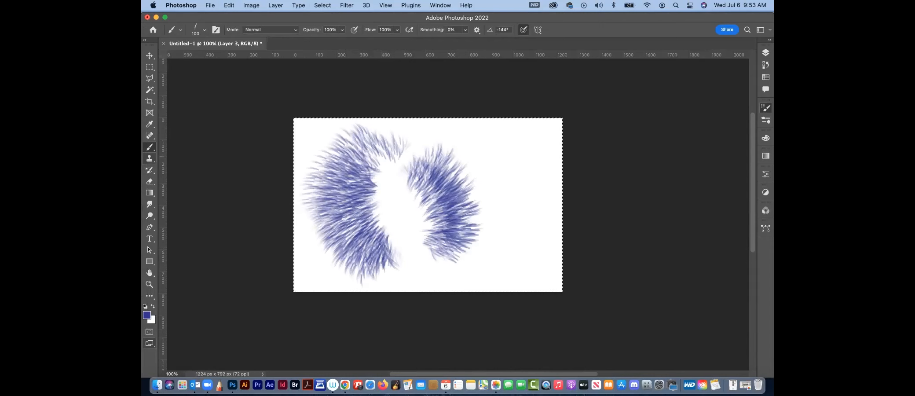
key(BackSpace)
key(super+d)
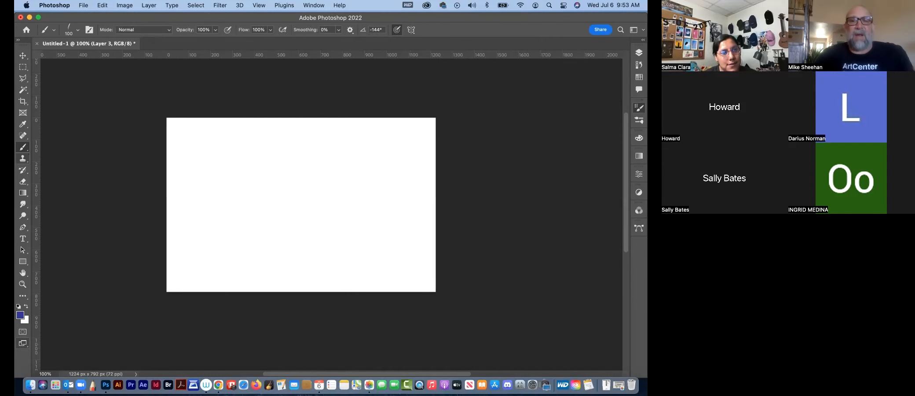
- Sketch a small black scale-shaped outline in the upper middle of the canvas and enclose it in a rectangular selection
drag(404, 168, 399, 176)
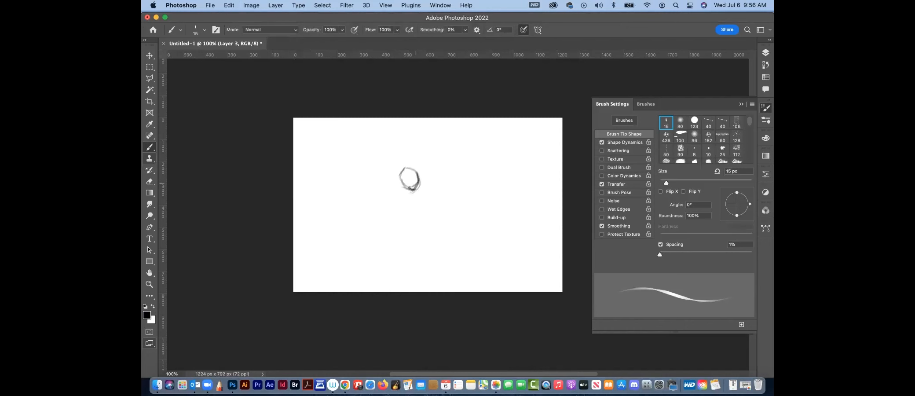
click(151, 68)
drag(395, 161, 425, 194)
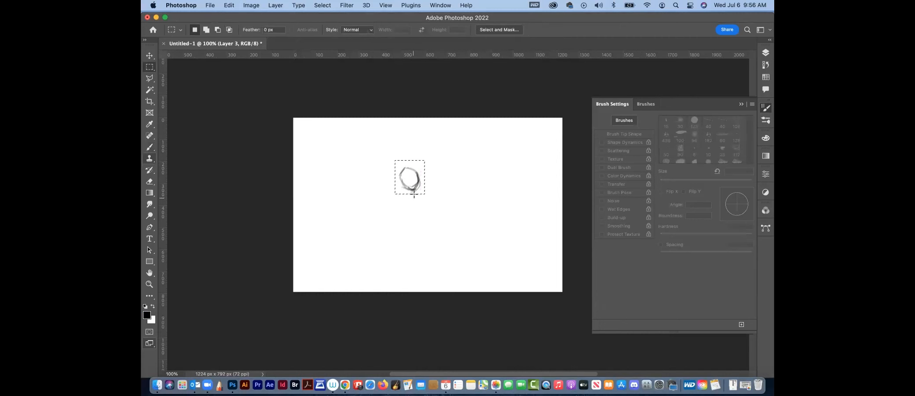
- Define the selected outline as a brush preset named scale, and clear the original drawing and its selection from the canvas
click(230, 5)
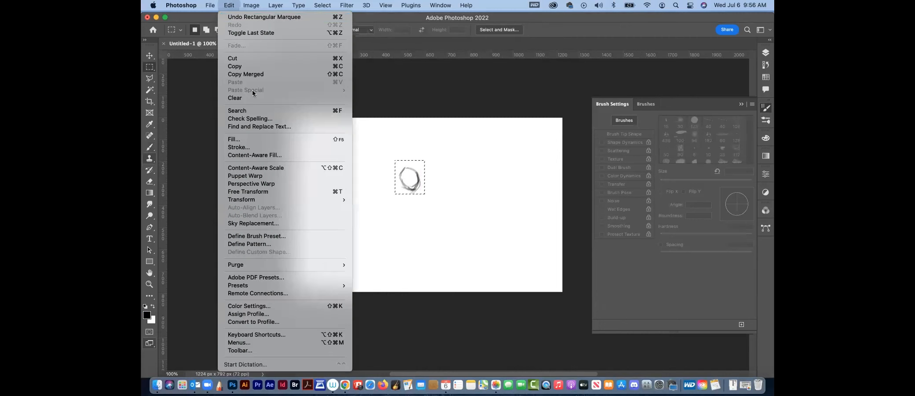
mouse_move(251, 199)
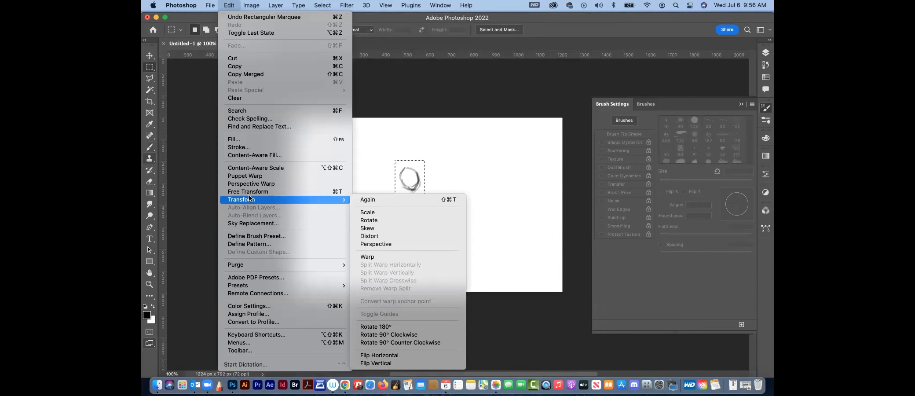
click(276, 238)
text(scale)
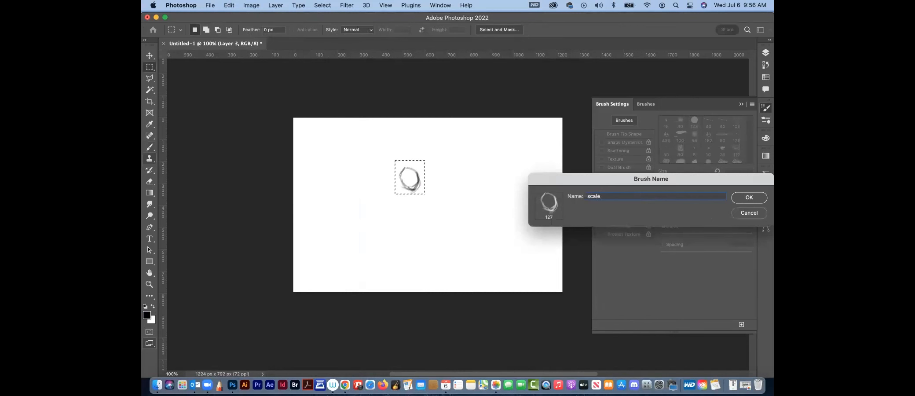
key(Return)
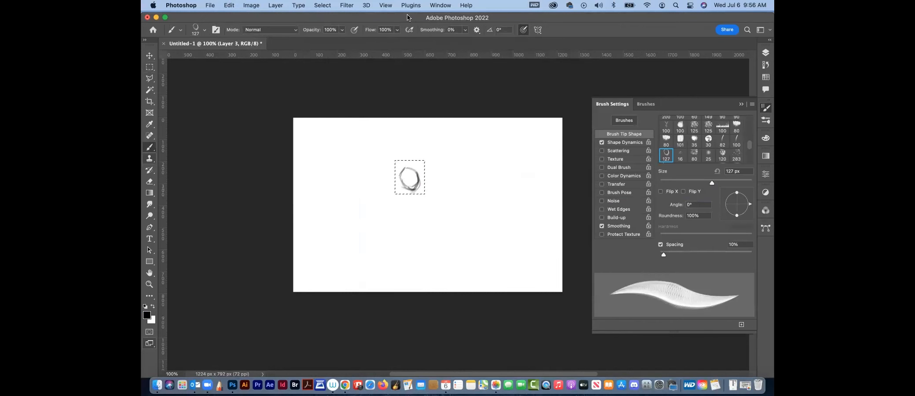
key(Delete)
key(super+d)
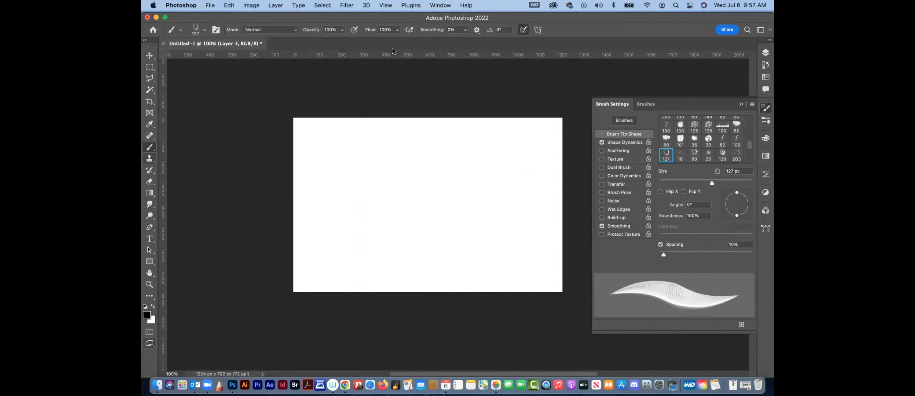
- Try the 127 px scale brush with winding black strokes across the canvas and undo them
mouse_move(389, 157)
mouse_down()
mouse_move(365, 194)
mouse_move(417, 194)
mouse_move(476, 167)
mouse_move(516, 184)
mouse_move(493, 237)
mouse_move(411, 264)
mouse_up()
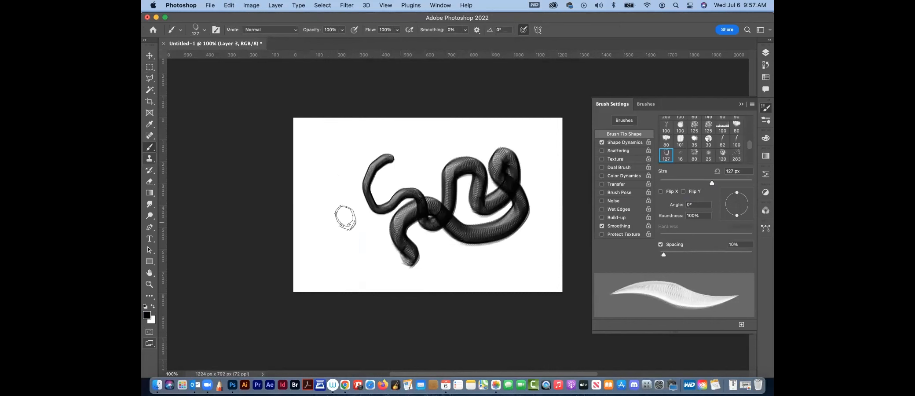
key(super+z)
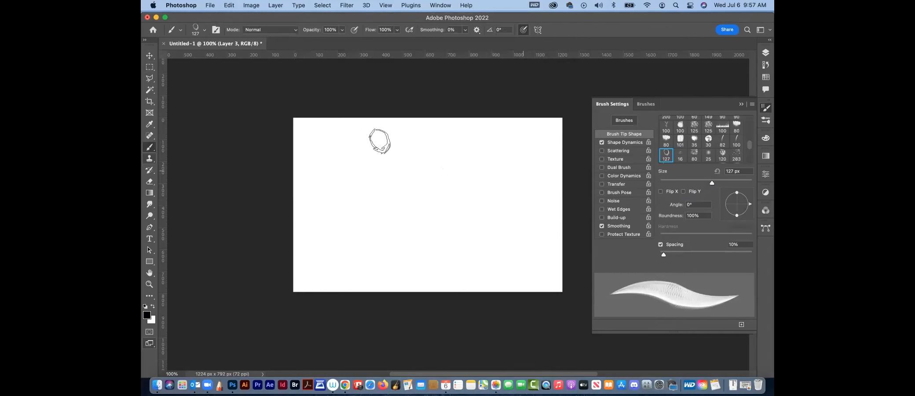
mouse_move(330, 177)
mouse_down()
mouse_move(361, 159)
mouse_move(393, 223)
mouse_move(415, 216)
mouse_move(474, 157)
mouse_move(495, 185)
mouse_up()
mouse_move(493, 242)
mouse_down()
mouse_move(465, 265)
mouse_move(374, 287)
mouse_up()
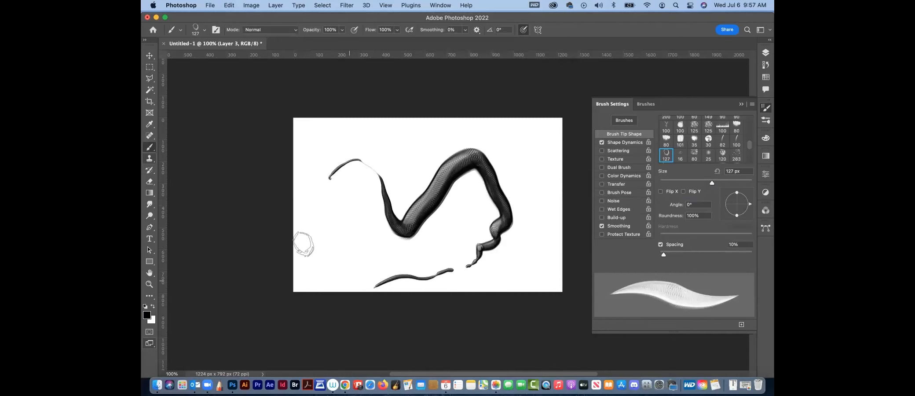
key(super+z)
key(super+z)
key(super+z)
- Test the scale brush again with one long wavy stroke of varying pressure and undo it
mouse_move(325, 179)
mouse_down()
mouse_move(349, 161)
mouse_move(378, 231)
mouse_move(408, 225)
mouse_move(446, 245)
mouse_move(479, 238)
mouse_move(519, 207)
mouse_up()
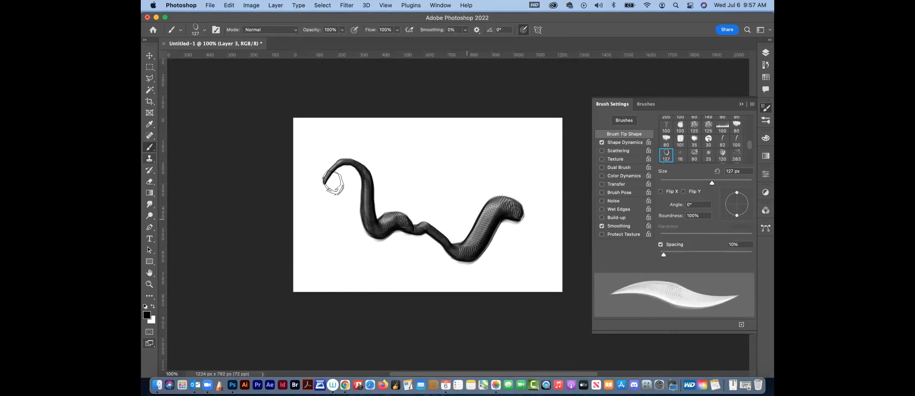
drag(340, 174, 325, 185)
key(super+z)
key(super+z)
key(super+z)
key(super+z)
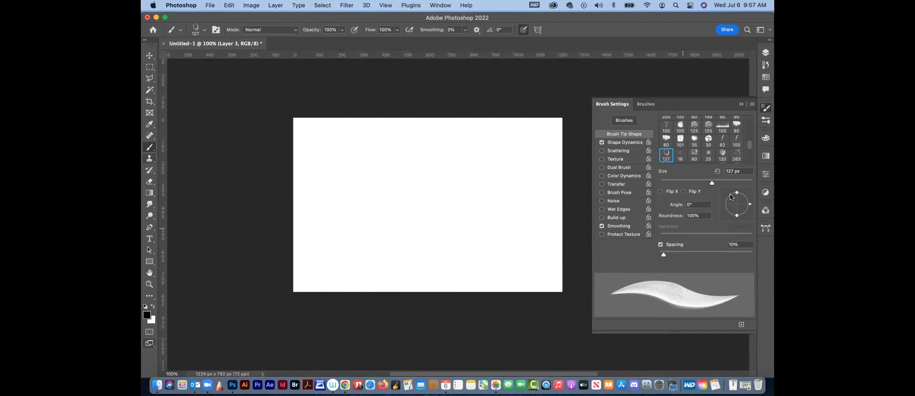
- Set the brush spacing to 94%, try it with a short curved stroke, and clear the canvas
drag(667, 258, 703, 258)
mouse_move(448, 171)
mouse_down()
mouse_move(430, 206)
mouse_move(457, 202)
mouse_move(467, 185)
mouse_up()
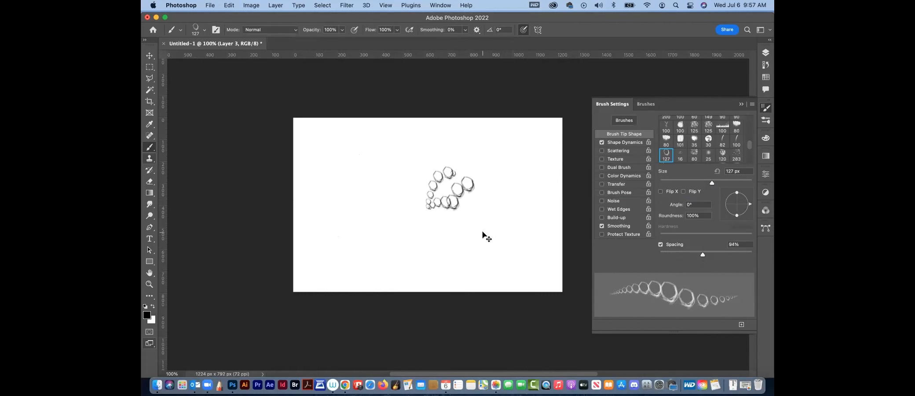
key(super+a)
key(BackSpace)
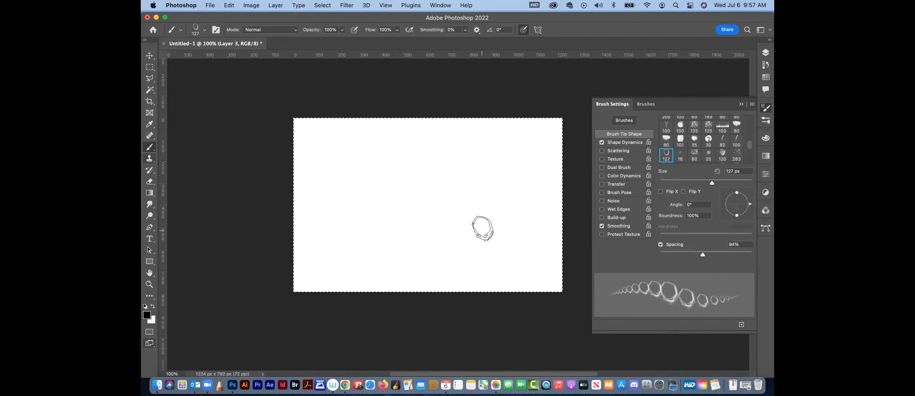
key(super+d)
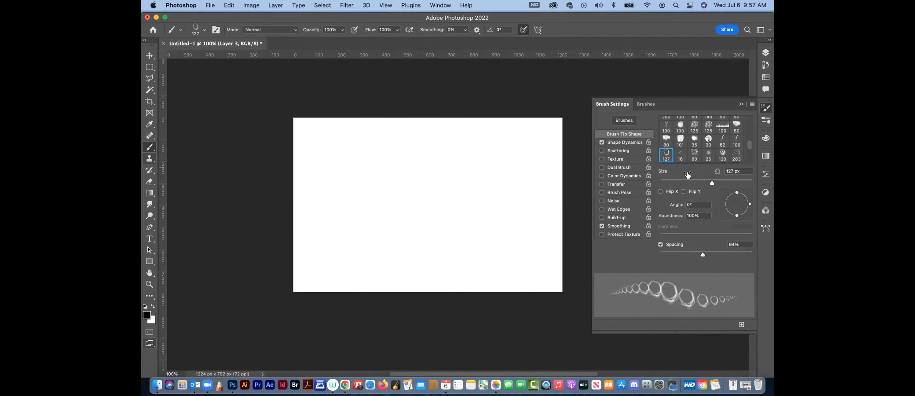
- Rotate the brush tip to -7° and set Shape Dynamics to 81% size jitter, 16% minimum diameter and 79% angle jitter
mouse_move(738, 195)
mouse_down()
mouse_move(737, 207)
mouse_move(740, 186)
mouse_up()
mouse_move(748, 205)
mouse_down()
mouse_move(739, 220)
mouse_move(749, 206)
mouse_up()
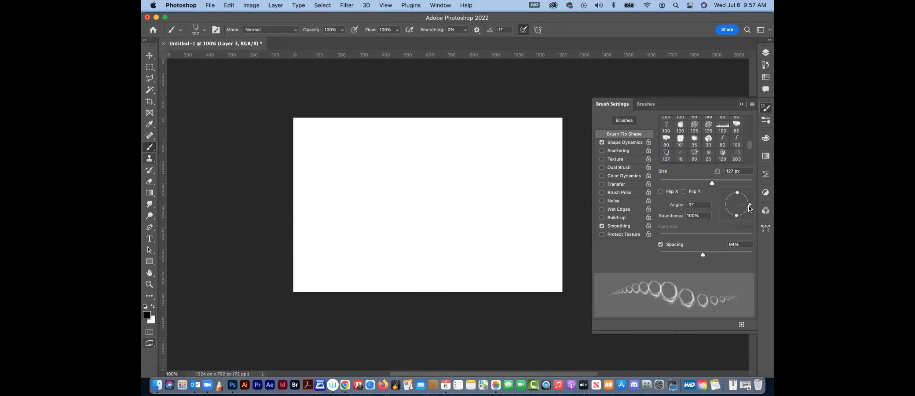
click(624, 142)
drag(660, 130, 736, 143)
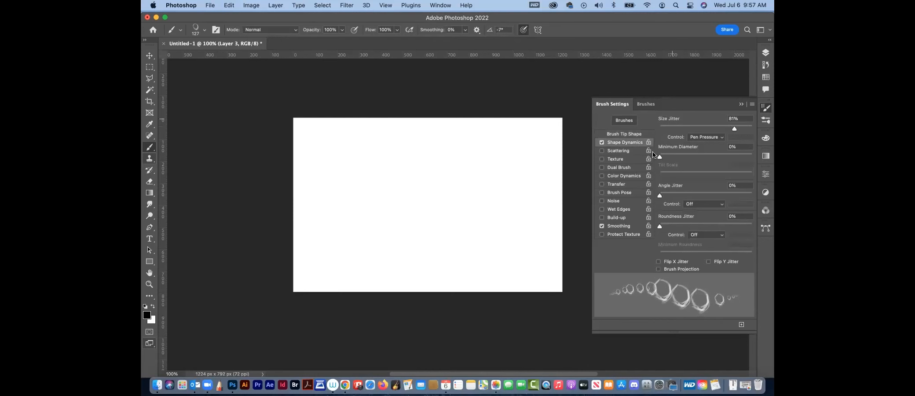
mouse_move(659, 154)
mouse_down()
mouse_move(688, 166)
mouse_move(675, 164)
mouse_up()
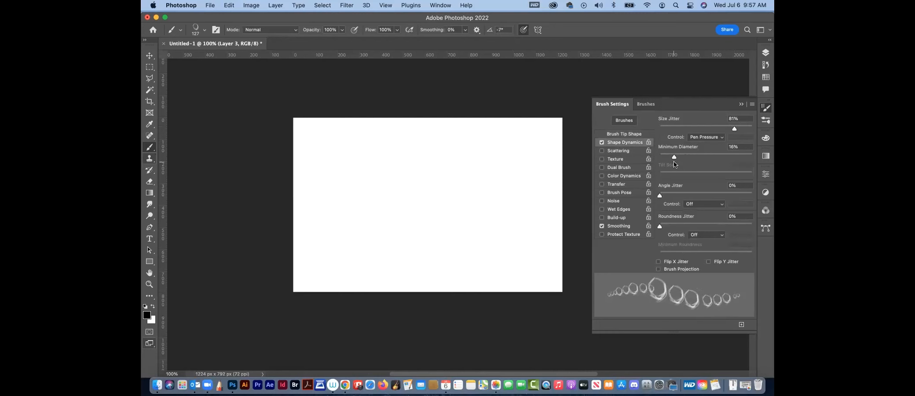
drag(660, 196, 731, 206)
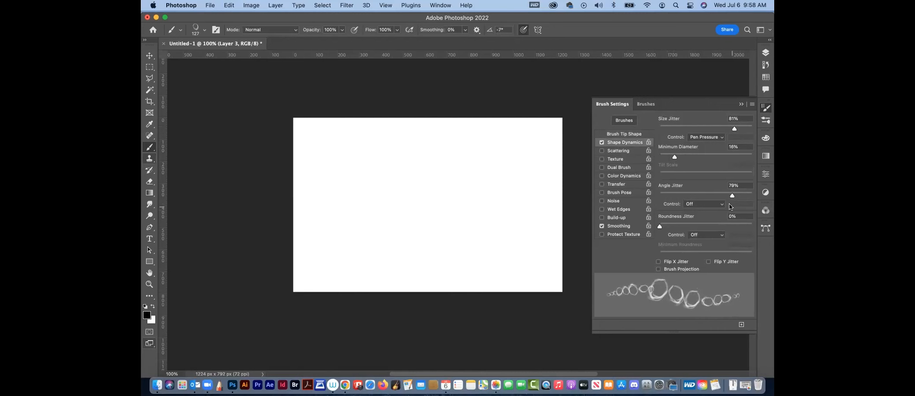
click(659, 262)
click(659, 262)
click(708, 262)
- Enable Scattering for the scale brush with 181% scatter and a count of 2
click(628, 152)
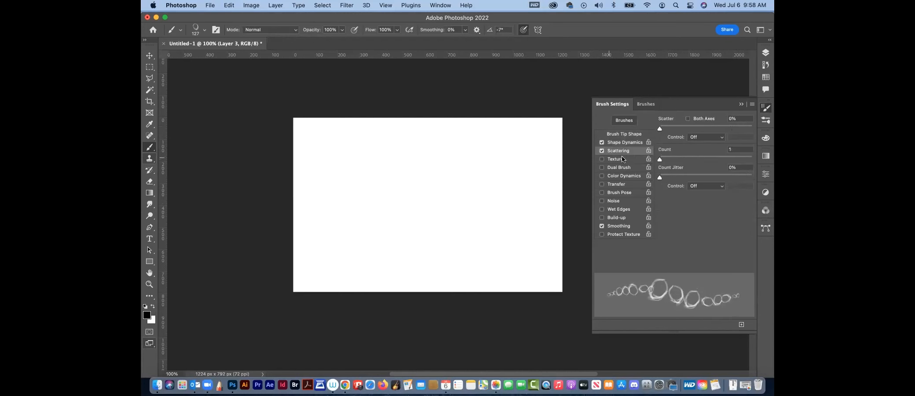
drag(660, 128, 676, 128)
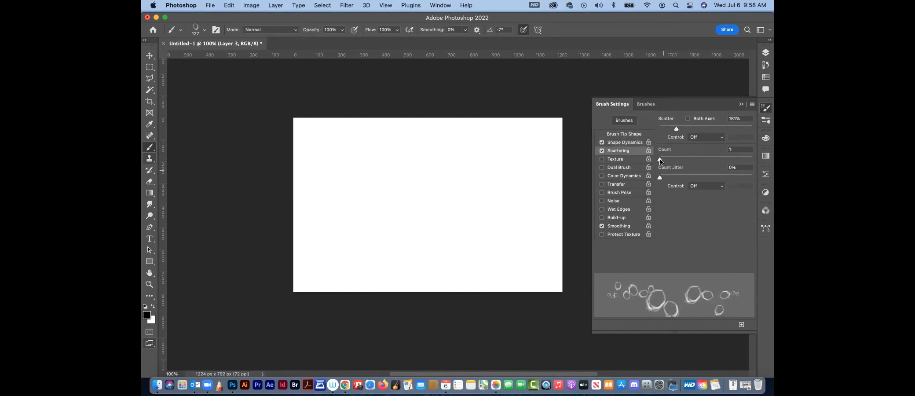
drag(665, 160, 663, 163)
click(731, 150)
text(2)
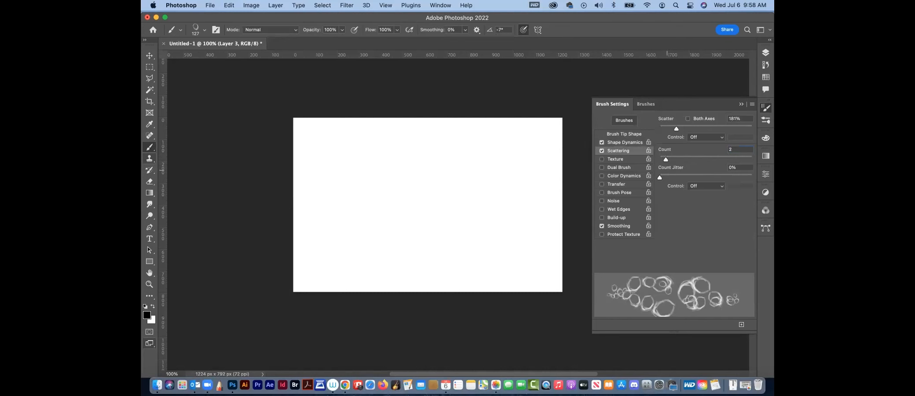
mouse_move(702, 178)
mouse_down()
mouse_move(690, 178)
mouse_move(721, 178)
mouse_move(703, 178)
mouse_up()
- Enable Transfer with a 10% flow jitter and pen-pressure control for opacity and flow
click(627, 185)
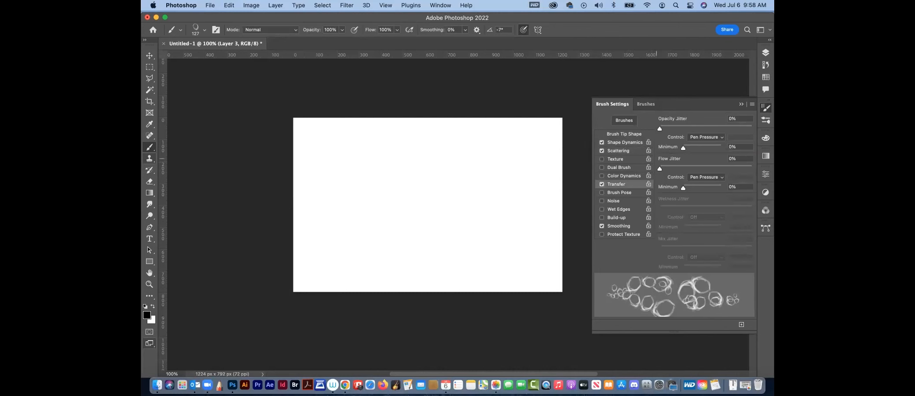
mouse_move(659, 129)
mouse_down()
mouse_move(687, 129)
mouse_move(660, 129)
mouse_up()
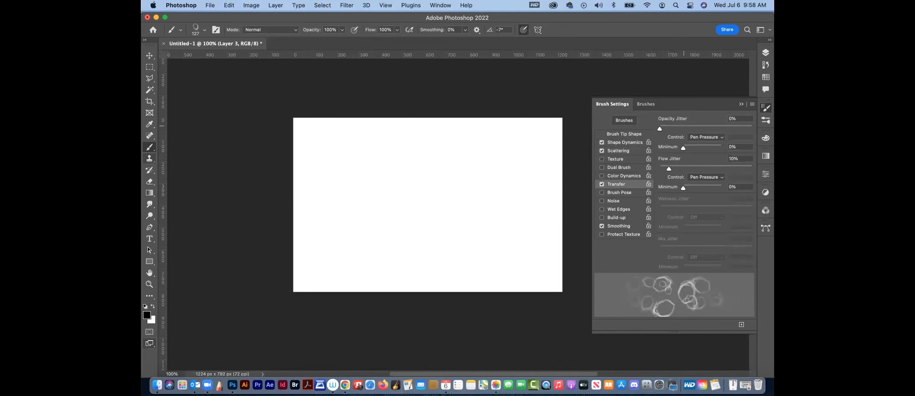
click(765, 52)
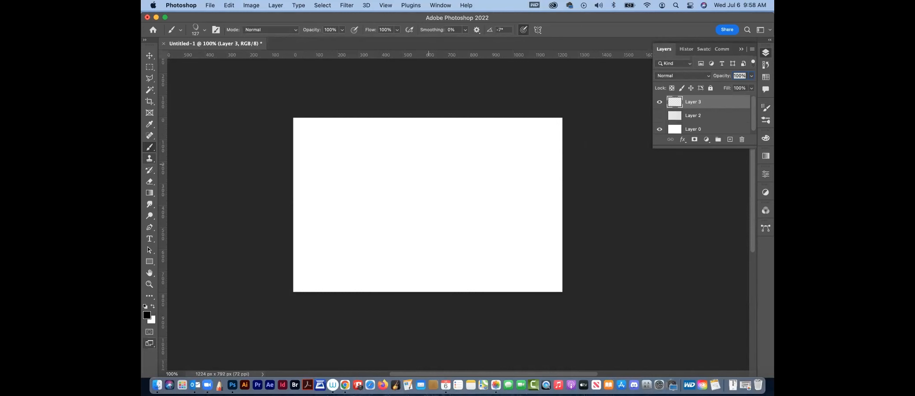
- Paint loose clusters of scattered scales on Layer 3 across the middle of the canvas
drag(406, 176, 387, 209)
mouse_move(350, 172)
mouse_down()
mouse_move(365, 198)
mouse_move(346, 201)
mouse_move(372, 223)
mouse_move(360, 238)
mouse_move(376, 262)
mouse_up()
mouse_move(391, 238)
mouse_down()
mouse_move(375, 239)
mouse_move(407, 251)
mouse_up()
mouse_move(433, 227)
mouse_down()
mouse_move(444, 249)
mouse_move(486, 195)
mouse_up()
drag(506, 247, 517, 200)
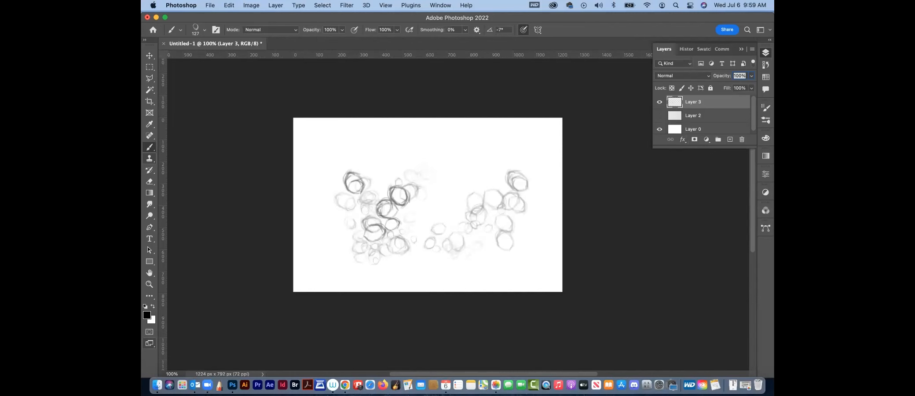
- Warp the painted scales on Layer 3, bending the inner grid upward and pulling both right-hand corners inward
click(229, 6)
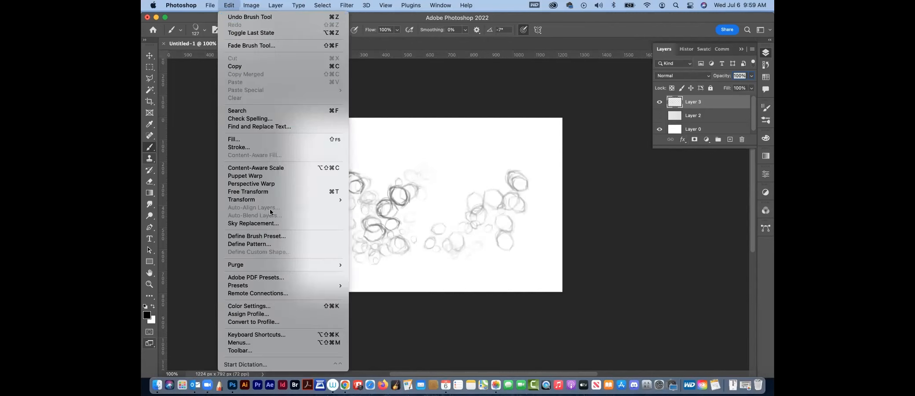
mouse_move(265, 202)
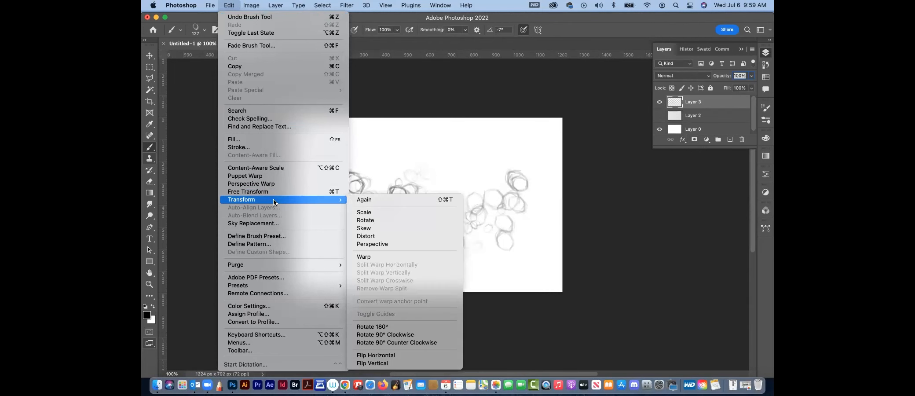
click(390, 256)
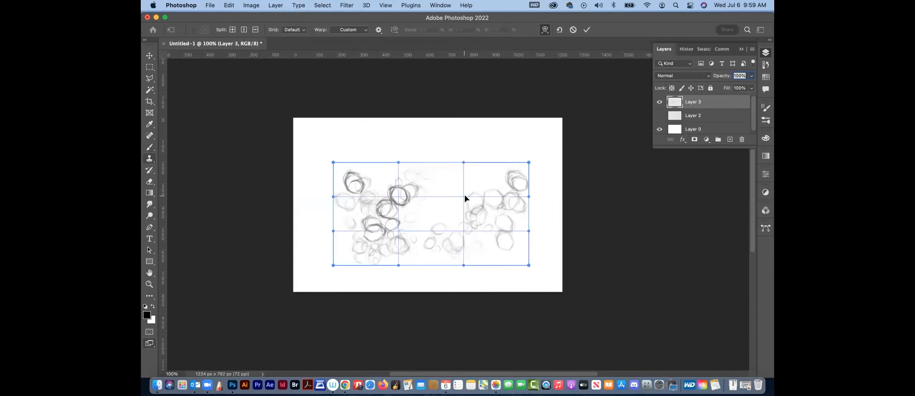
drag(465, 193, 478, 190)
drag(405, 190, 410, 188)
drag(471, 227, 464, 219)
mouse_move(395, 267)
mouse_down()
mouse_move(393, 231)
mouse_move(395, 250)
mouse_move(394, 239)
mouse_up()
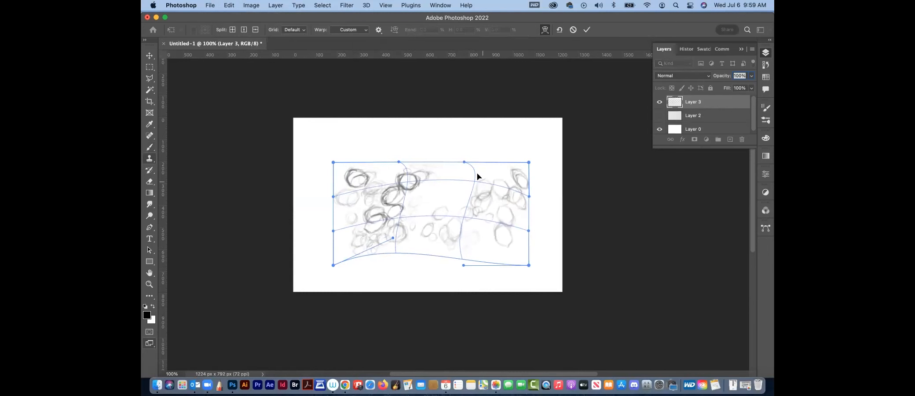
mouse_move(529, 162)
mouse_down()
mouse_move(547, 138)
mouse_move(501, 152)
mouse_move(503, 162)
mouse_up()
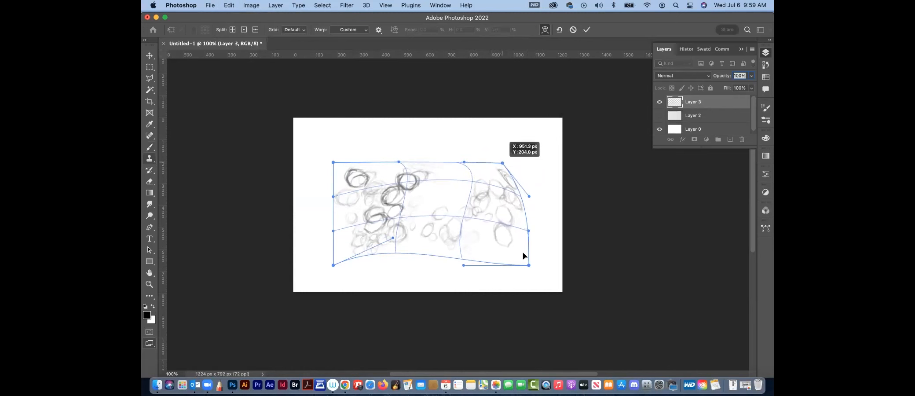
drag(529, 266, 499, 258)
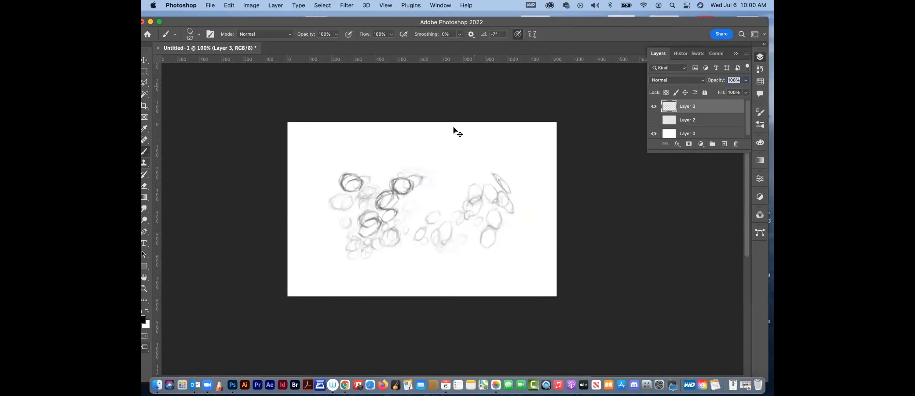
- Undo the warp and all the painted scale strokes on Layer 3
key(super+z)
key(super+z)
key(super+z)
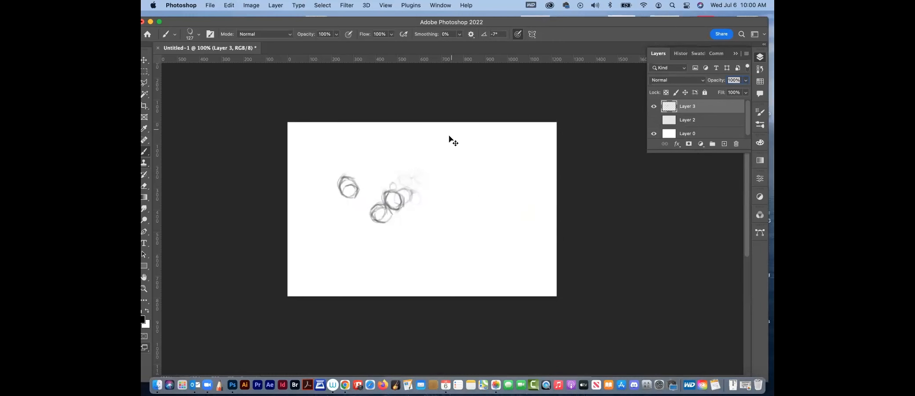
key(super+z)
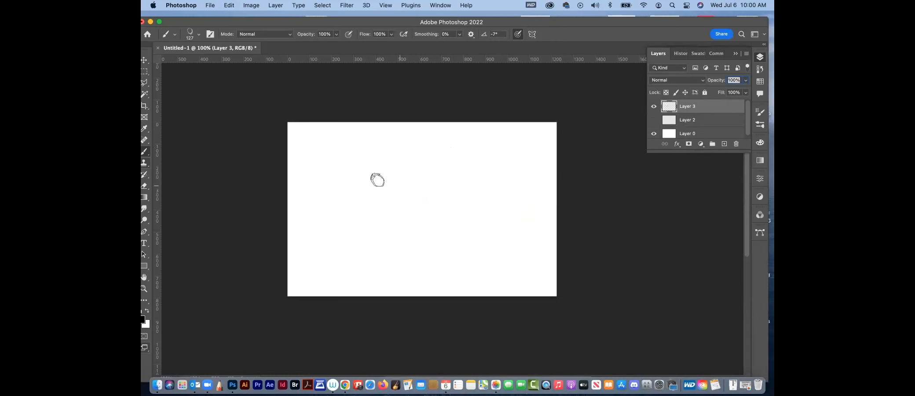
- Fill much of the canvas with scattered scales and shrink them to about 64% near the canvas centre
mouse_move(373, 173)
mouse_down()
mouse_move(377, 198)
mouse_move(397, 204)
mouse_move(407, 232)
mouse_move(440, 216)
mouse_move(453, 234)
mouse_move(477, 225)
mouse_move(494, 234)
mouse_move(500, 200)
mouse_move(474, 204)
mouse_move(468, 179)
mouse_move(445, 201)
mouse_move(417, 205)
mouse_move(416, 216)
mouse_move(363, 228)
mouse_move(338, 257)
mouse_move(400, 253)
mouse_move(509, 273)
mouse_move(347, 281)
mouse_move(311, 266)
mouse_up()
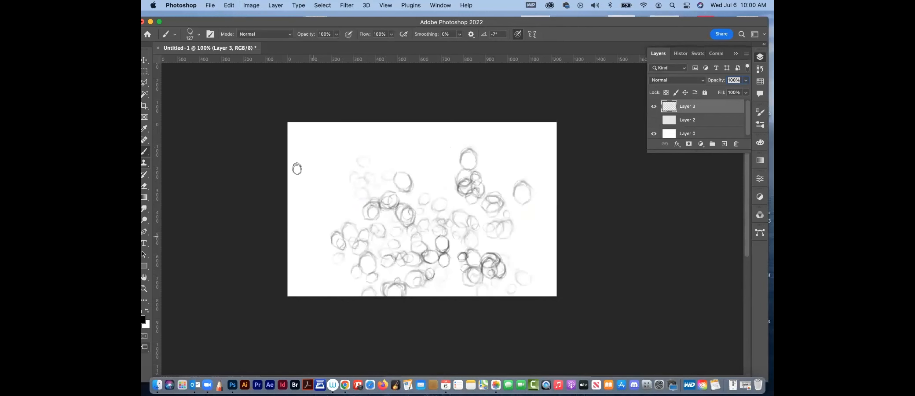
click(144, 60)
key(super+t)
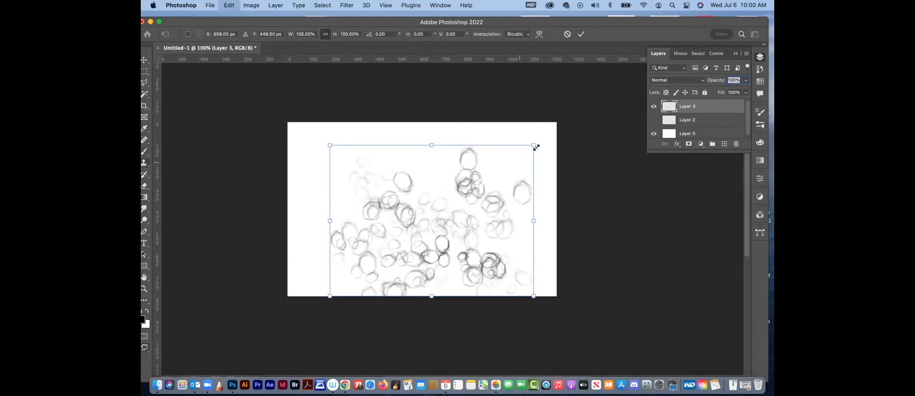
drag(533, 145, 487, 183)
drag(449, 241, 464, 210)
drag(501, 155, 480, 175)
drag(453, 214, 454, 211)
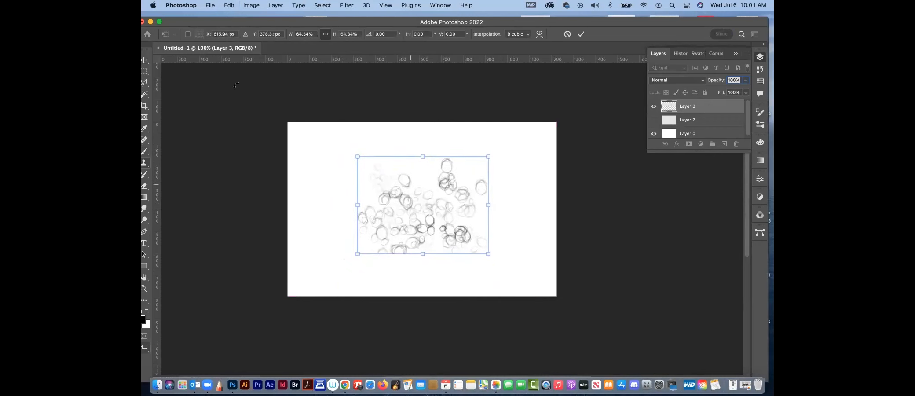
- Apply a Perspective transform to the scales, widening the lower edge far beyond both sides of the canvas
click(229, 5)
mouse_move(252, 201)
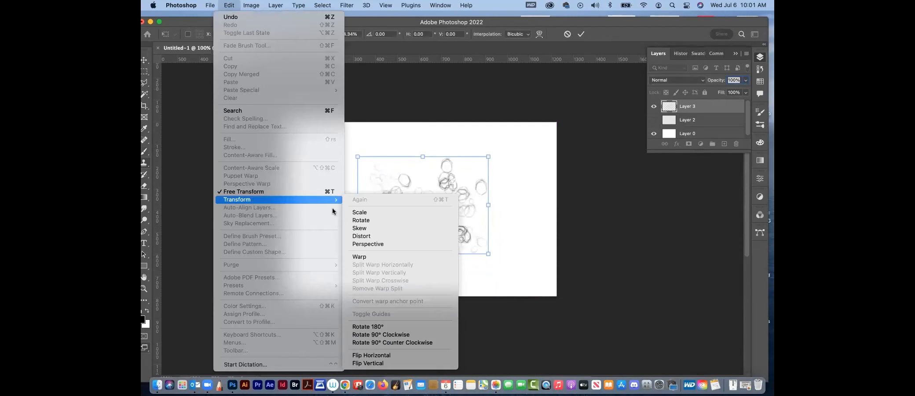
click(383, 244)
drag(489, 255, 689, 236)
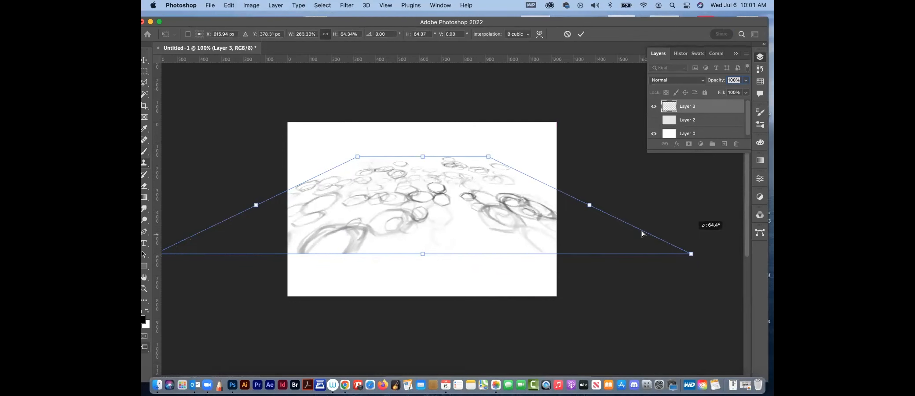
double_click(445, 209)
- Move the perspective scales on Layer 3 to the lower part of the canvas and scale them to about 72%
drag(442, 203, 456, 235)
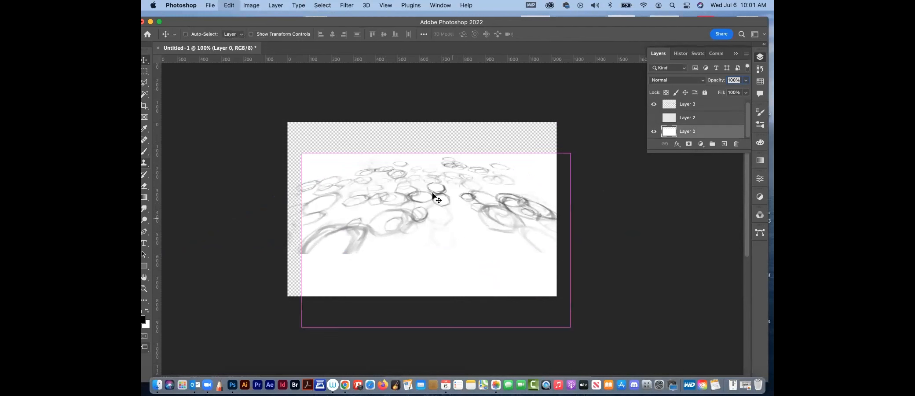
key(super+z)
drag(441, 192, 444, 223)
key(super+t)
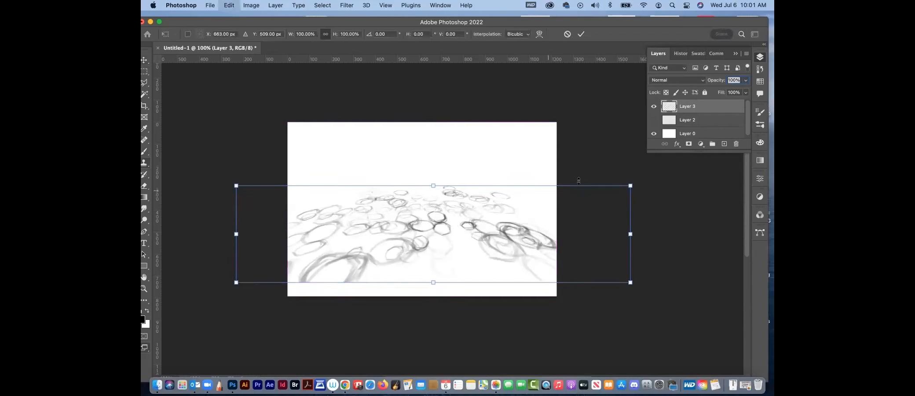
drag(630, 185, 522, 211)
drag(465, 255, 490, 247)
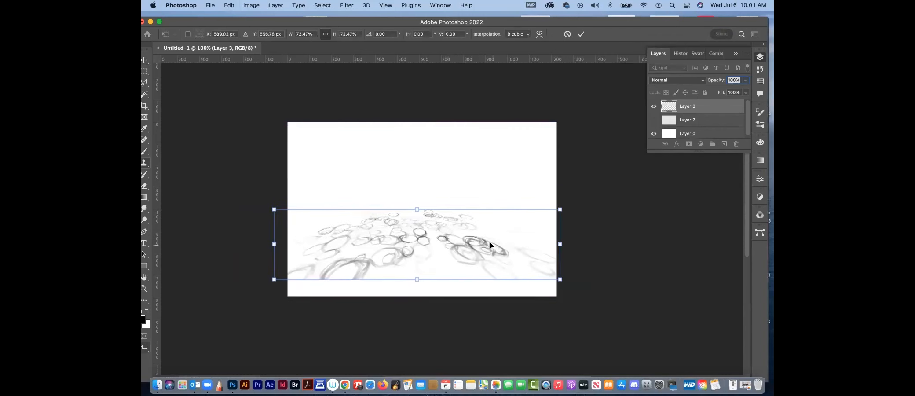
key(Return)
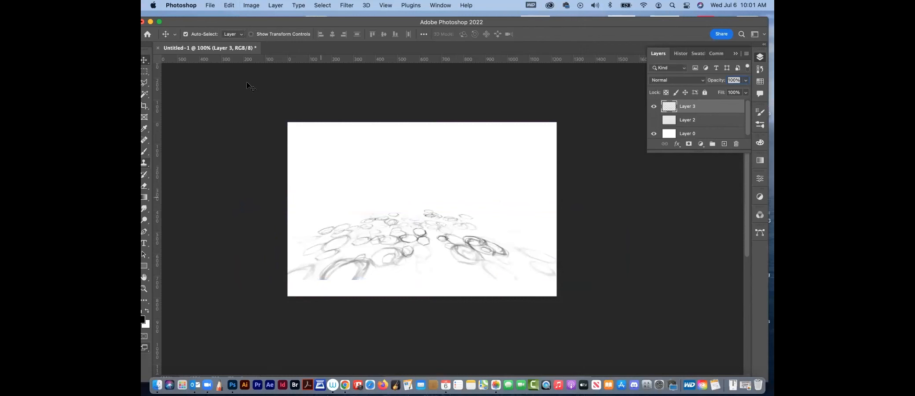
- Warp the scales on Layer 3, bowing the upper edge upward and pulling the lower edge's curve up and inward
click(229, 5)
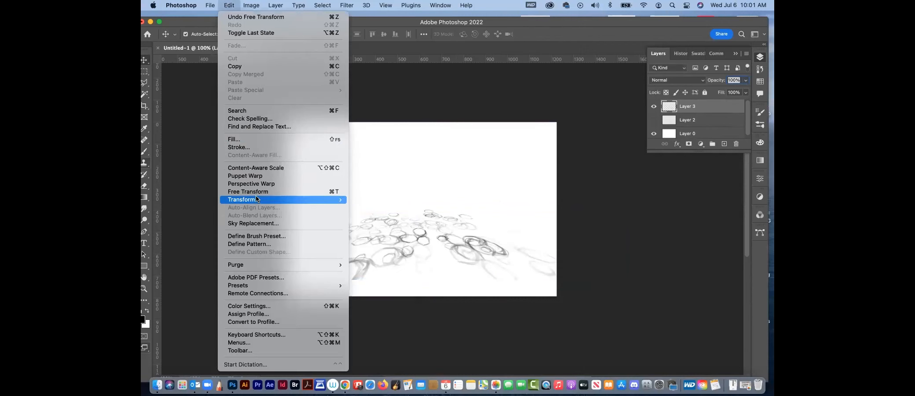
mouse_move(345, 199)
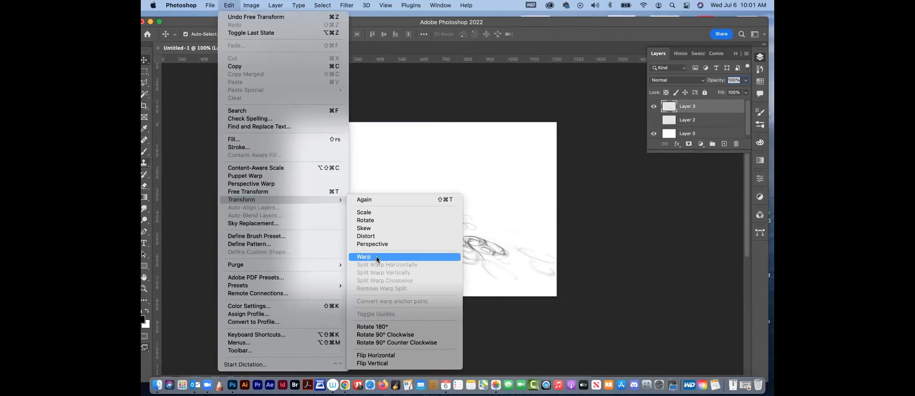
drag(466, 210, 466, 199)
drag(370, 211, 370, 194)
drag(465, 280, 531, 258)
drag(384, 273, 414, 267)
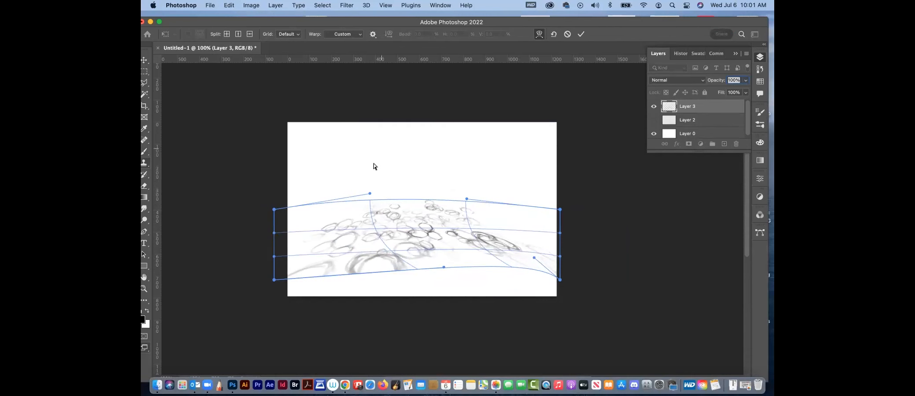
key(Return)
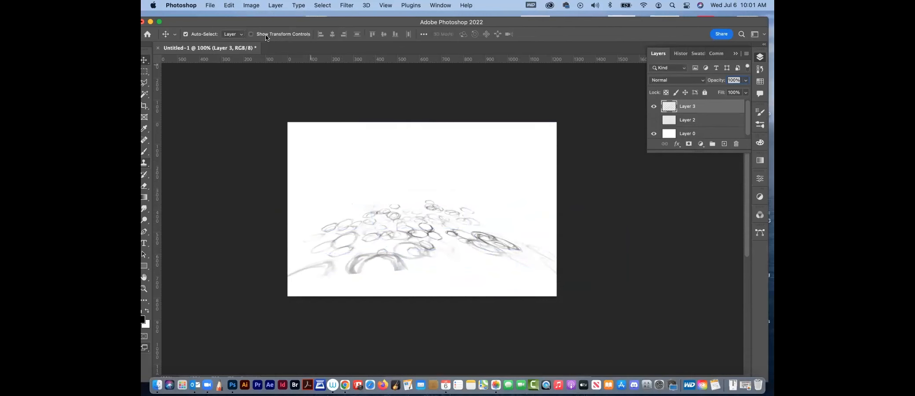
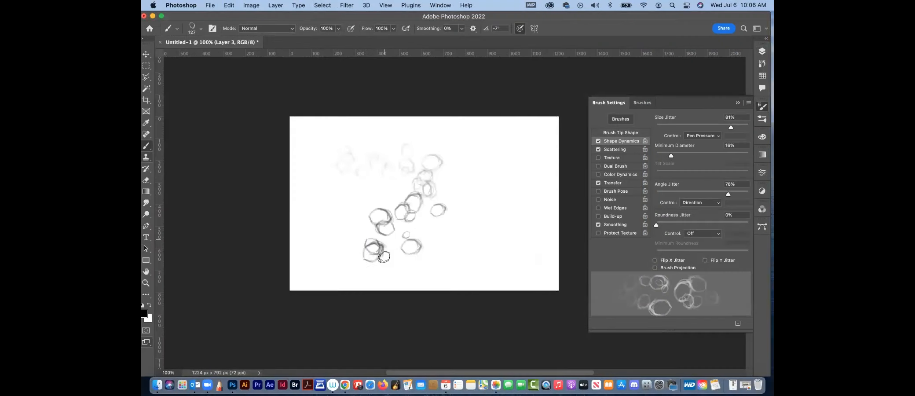
- Cover much of the canvas with scattered scales and add a denser cluster above centre with the Scattering Count at 9
mouse_move(384, 257)
mouse_down()
mouse_move(435, 232)
mouse_move(454, 207)
mouse_move(504, 187)
mouse_move(476, 220)
mouse_move(398, 151)
mouse_move(478, 160)
mouse_move(486, 246)
mouse_move(461, 263)
mouse_move(419, 223)
mouse_up()
drag(358, 230, 373, 235)
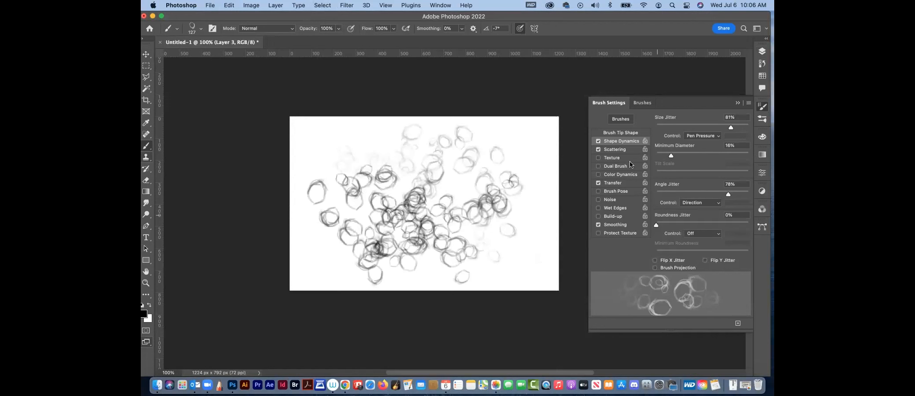
click(614, 151)
drag(663, 157, 703, 157)
mouse_move(419, 180)
mouse_down()
mouse_move(452, 179)
mouse_move(453, 223)
mouse_up()
- Delete everything painted on Layer 3 and clear the selection
key(super+a)
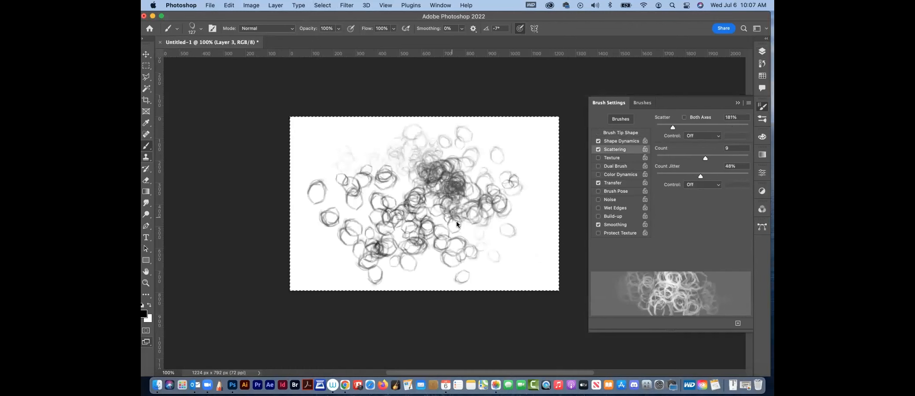
key(Delete)
key(super+d)
- Paint test strokes with the denser scale brush on the empty canvas and undo them
click(457, 200)
mouse_move(441, 232)
mouse_down()
mouse_move(453, 212)
mouse_move(368, 241)
mouse_move(521, 153)
mouse_move(456, 177)
mouse_move(396, 220)
mouse_move(339, 281)
mouse_move(304, 268)
mouse_up()
key(super+z)
key(super+z)
key(super+z)
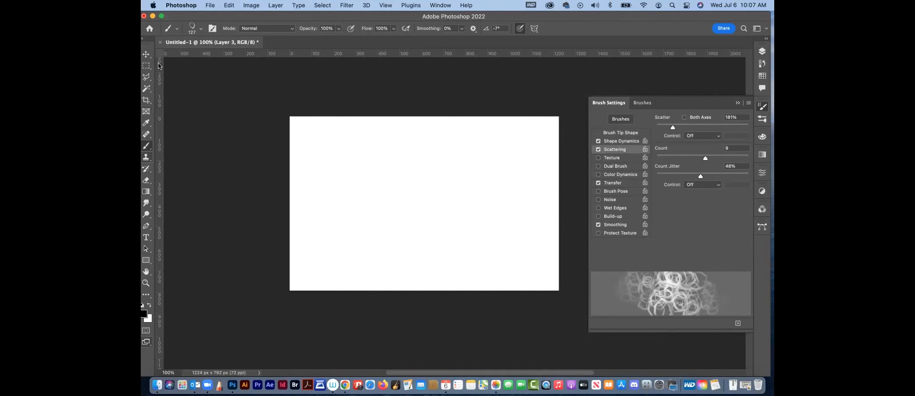
- Choose the Pencil Sketch 2 brush and sketch a small cluster of curly hairs in the upper-left part of the canvas
click(201, 30)
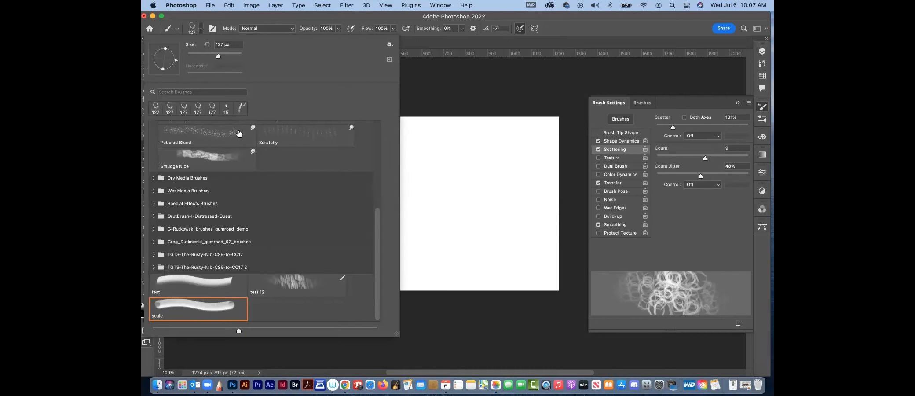
scroll(377, 230, up, 10)
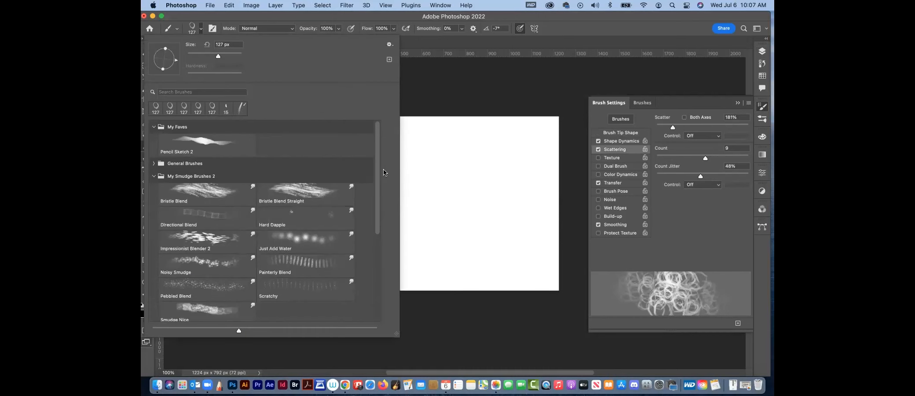
click(194, 149)
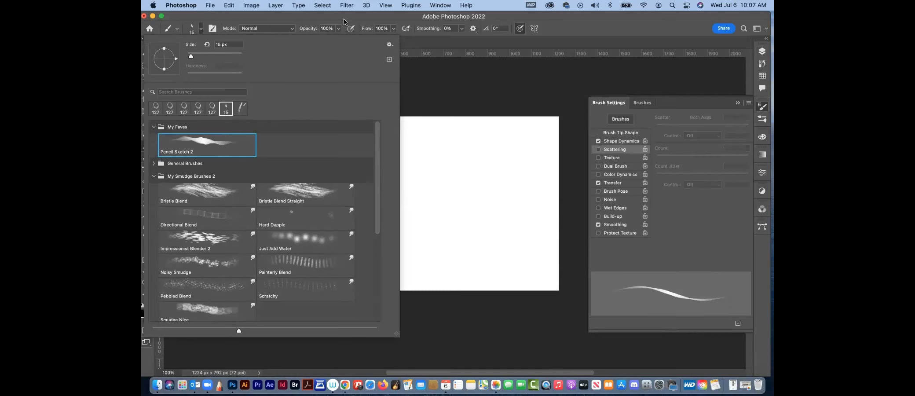
click(360, 173)
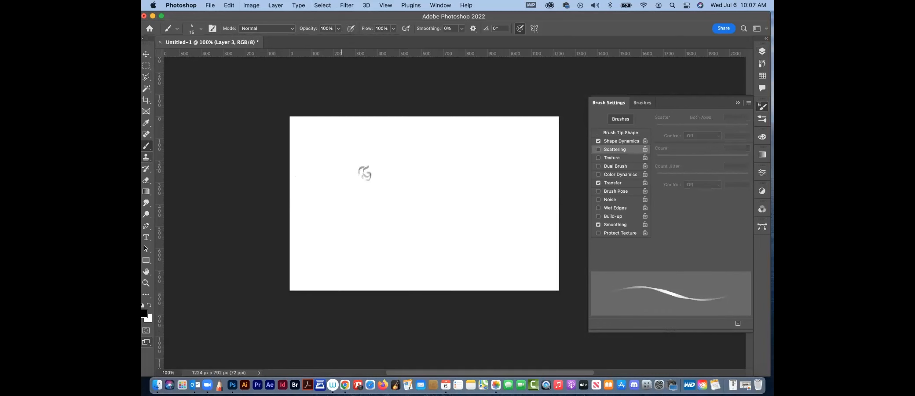
- Select the sketched hairs with a tight rectangular marquee and define them as a brush preset named "beard"
click(146, 66)
drag(354, 161, 372, 186)
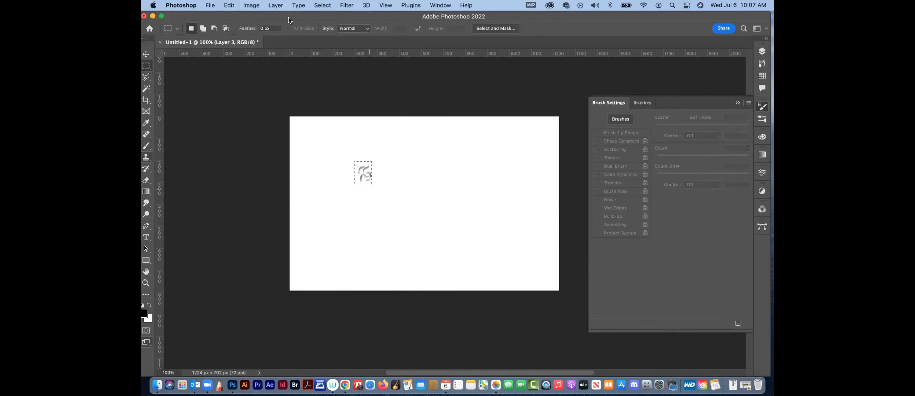
click(229, 5)
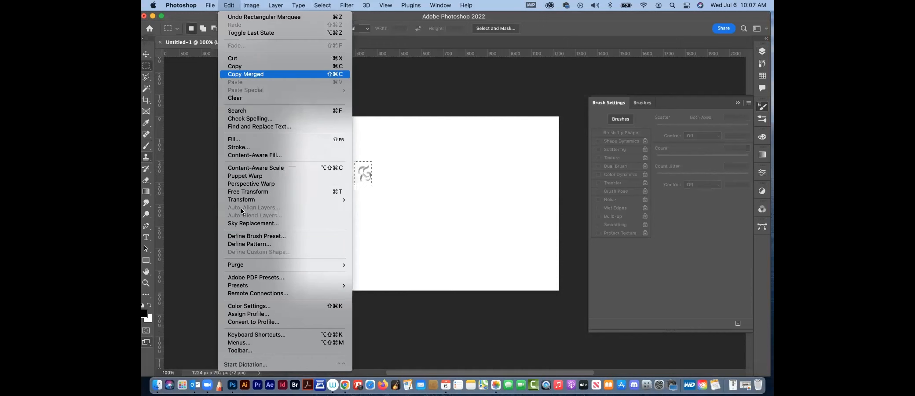
click(260, 236)
text(beard)
key(Return)
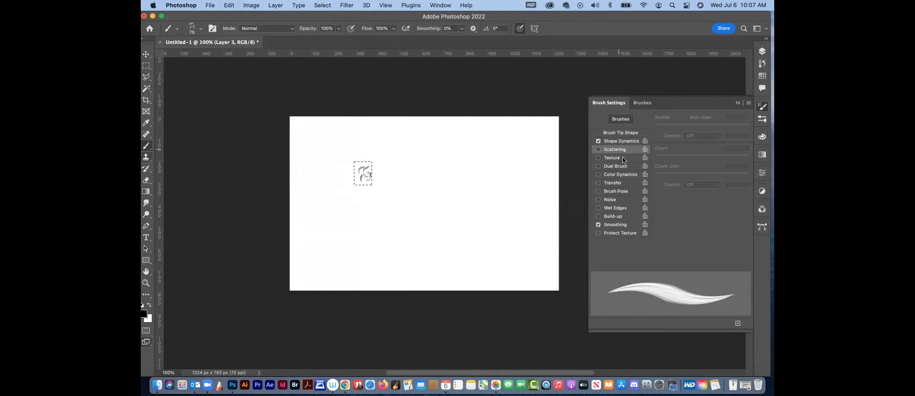
- Erase the sketched hairs, clear the selection, and try a test stroke with the beard brush before undoing it
key(BackSpace)
key(super+d)
mouse_move(376, 176)
mouse_down()
mouse_move(425, 188)
mouse_move(440, 204)
mouse_up()
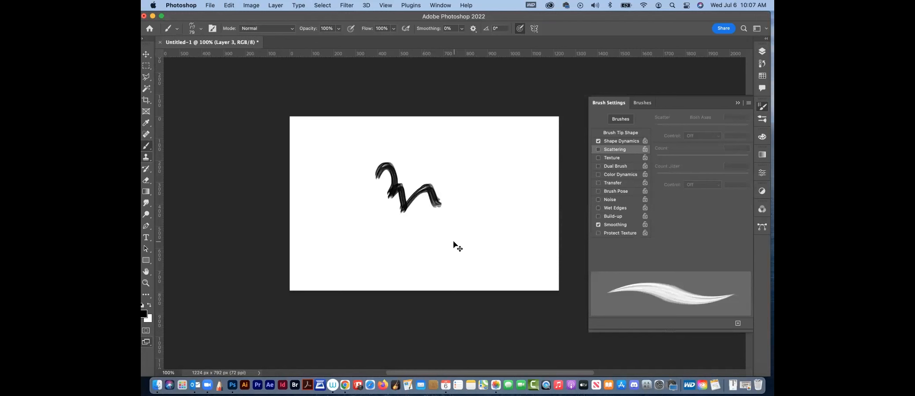
key(super+z)
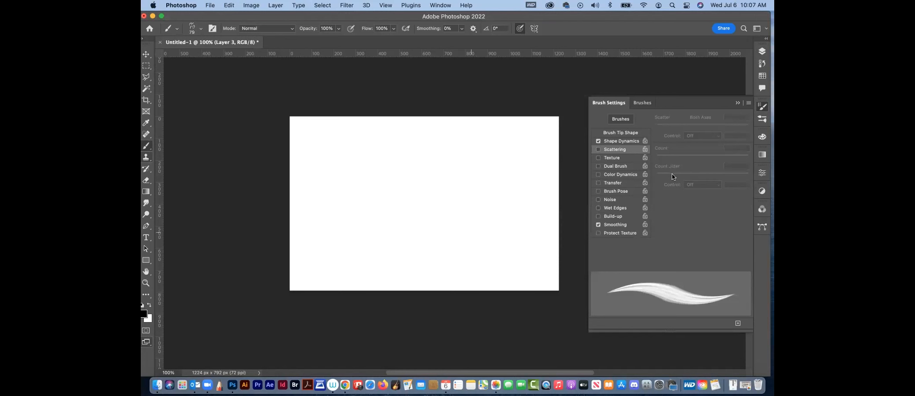
- Set the beard brush tip's spacing to 81%
click(625, 141)
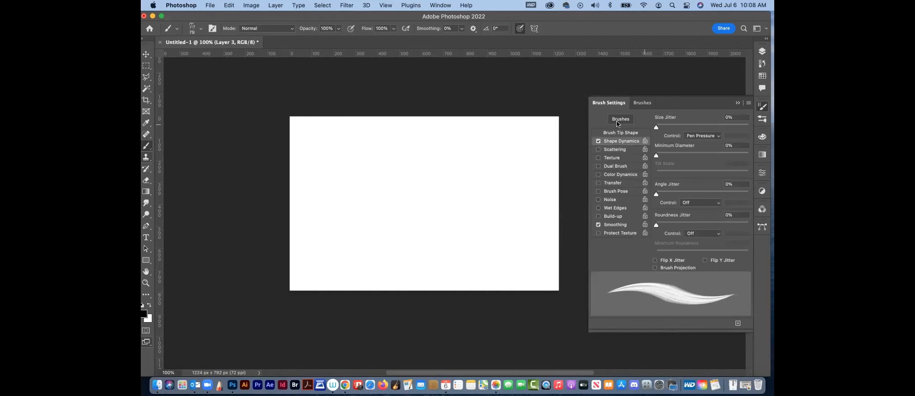
click(619, 133)
drag(663, 254, 684, 253)
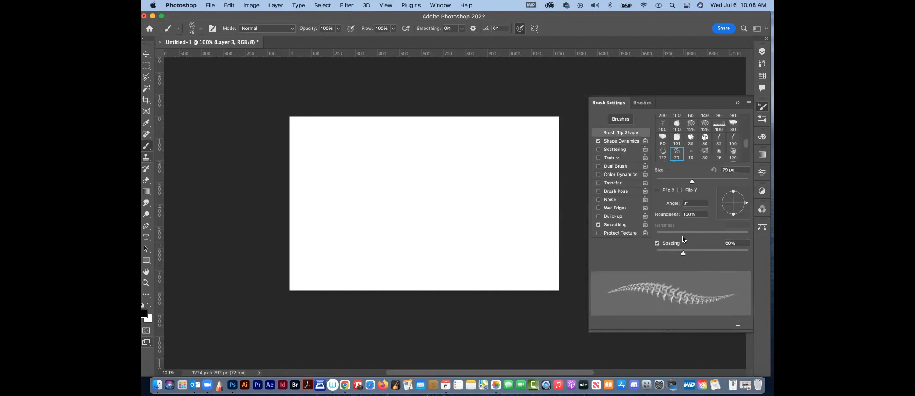
drag(683, 254, 692, 253)
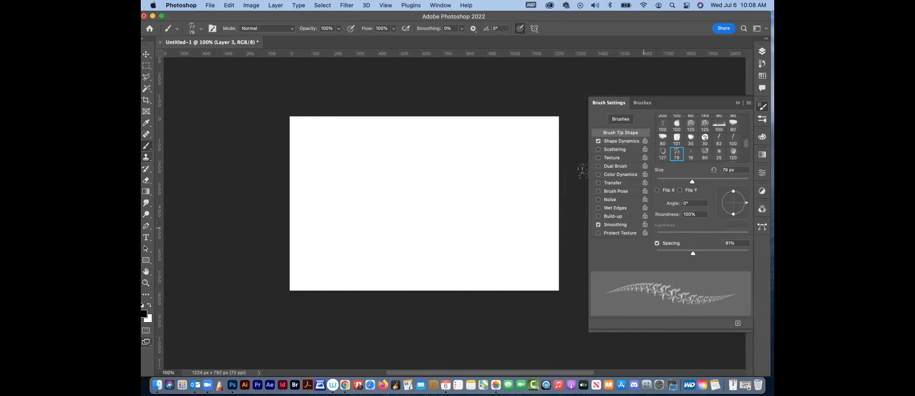
- Set the beard brush's Size Jitter to 100%, Minimum Diameter 10%, Angle Jitter 26%, Roundness Jitter 7% and Minimum Roundness 65%
click(628, 141)
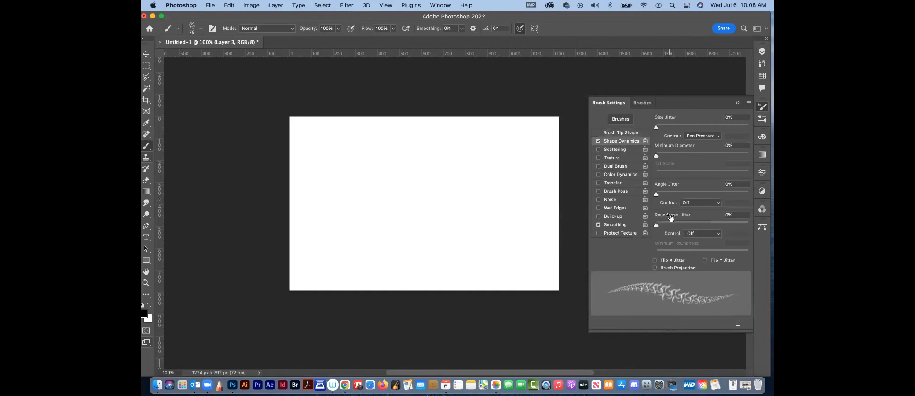
drag(656, 128, 753, 154)
mouse_move(657, 156)
mouse_down()
mouse_move(676, 160)
mouse_move(665, 160)
mouse_up()
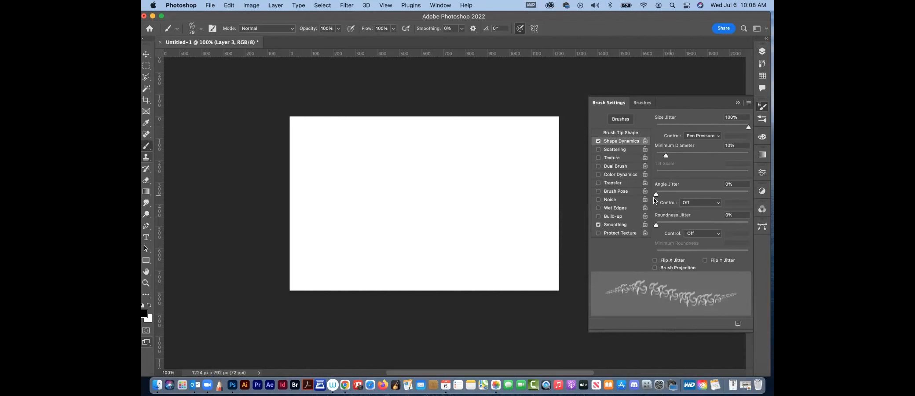
mouse_move(655, 195)
mouse_down()
mouse_move(686, 200)
mouse_move(678, 210)
mouse_move(699, 235)
mouse_move(685, 229)
mouse_move(738, 238)
mouse_move(750, 229)
mouse_move(663, 228)
mouse_up()
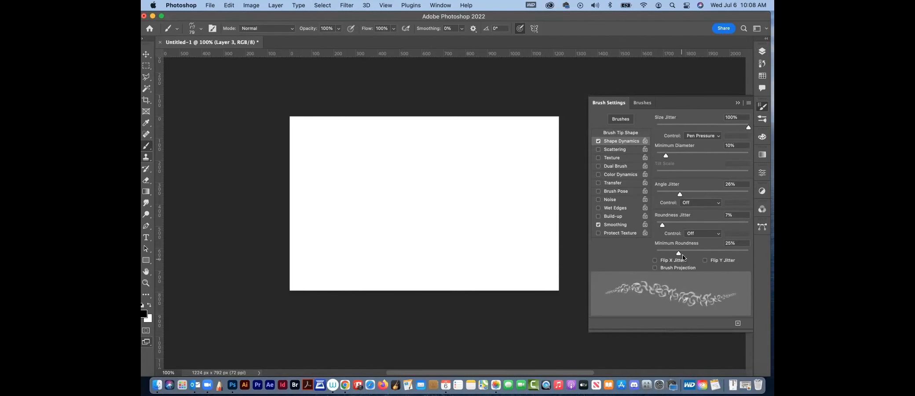
drag(746, 254, 715, 252)
- Enable Scattering for the beard brush with Scatter 133%, Count 3 and Count Jitter 53%
click(629, 150)
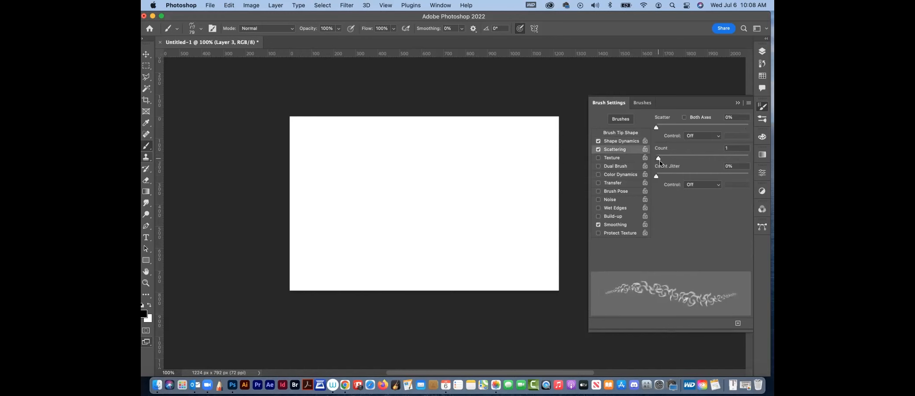
mouse_move(658, 160)
mouse_down()
mouse_move(678, 182)
mouse_move(738, 186)
mouse_move(705, 186)
mouse_up()
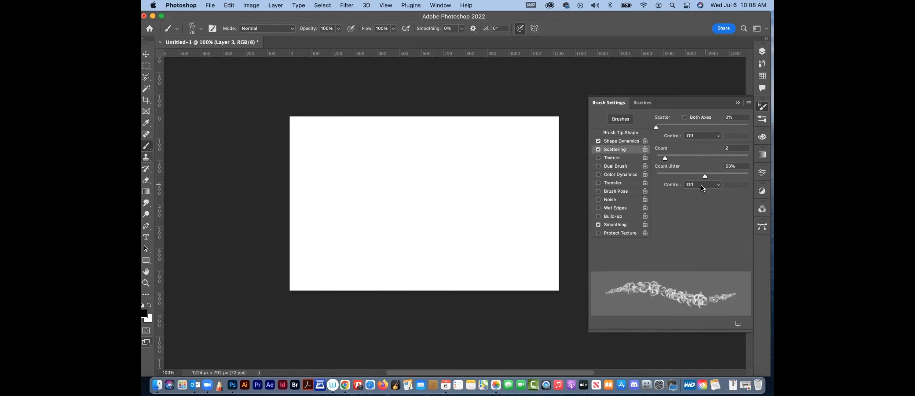
mouse_move(658, 131)
mouse_down()
mouse_move(674, 130)
mouse_move(666, 130)
mouse_up()
click(669, 160)
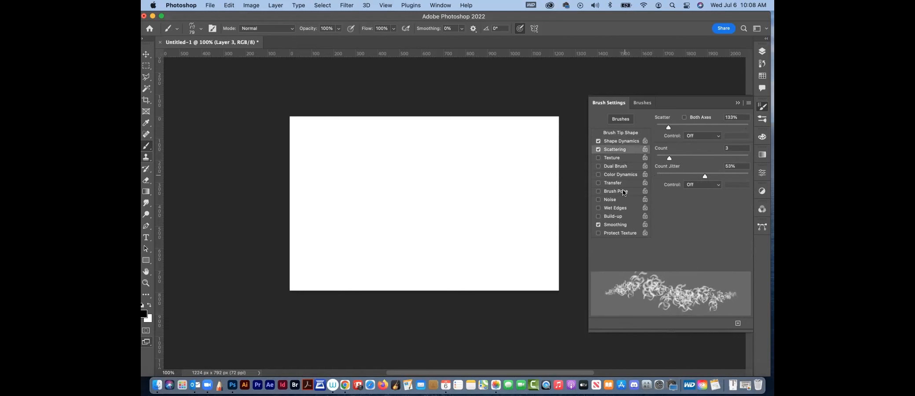
- Enable Transfer for the beard brush and set its Angle Jitter control to Direction
click(613, 182)
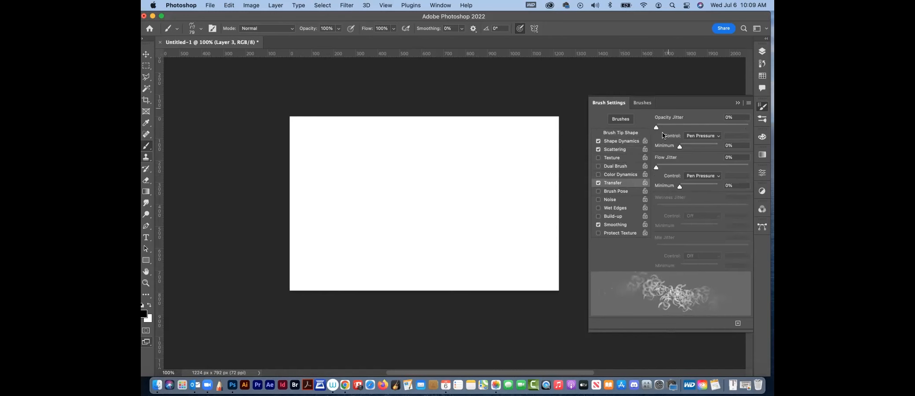
mouse_move(657, 127)
mouse_down()
mouse_move(734, 137)
mouse_move(664, 127)
mouse_move(645, 144)
mouse_up()
click(615, 141)
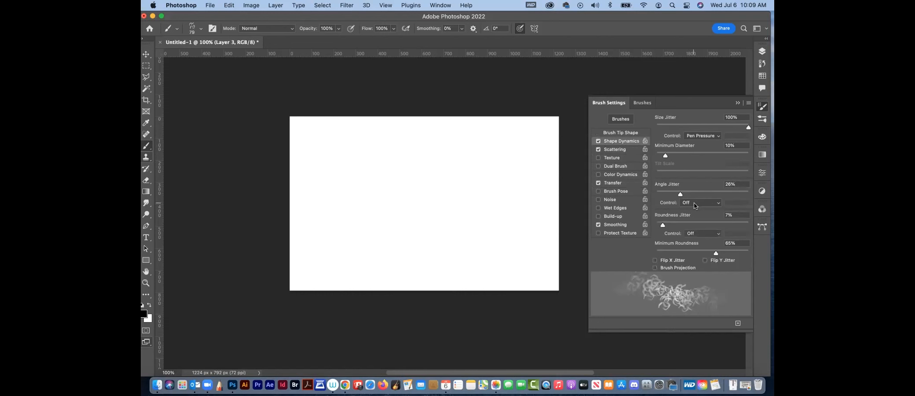
click(695, 203)
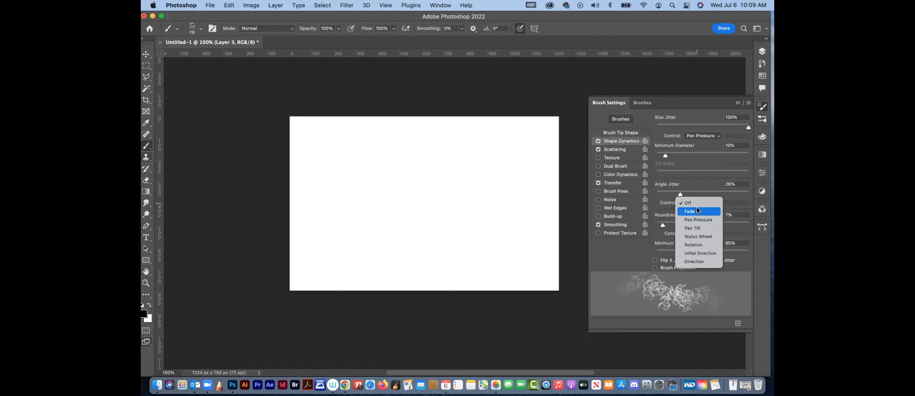
click(697, 265)
- Paint a patch of curly hair about 260 px wide near the canvas centre and enlarge the view to inspect it
mouse_move(404, 177)
mouse_down()
mouse_move(414, 200)
mouse_move(423, 198)
mouse_move(429, 180)
mouse_move(404, 201)
mouse_move(437, 191)
mouse_move(418, 183)
mouse_move(404, 208)
mouse_move(432, 175)
mouse_move(442, 180)
mouse_move(442, 220)
mouse_move(431, 206)
mouse_move(405, 217)
mouse_move(432, 216)
mouse_move(435, 183)
mouse_up()
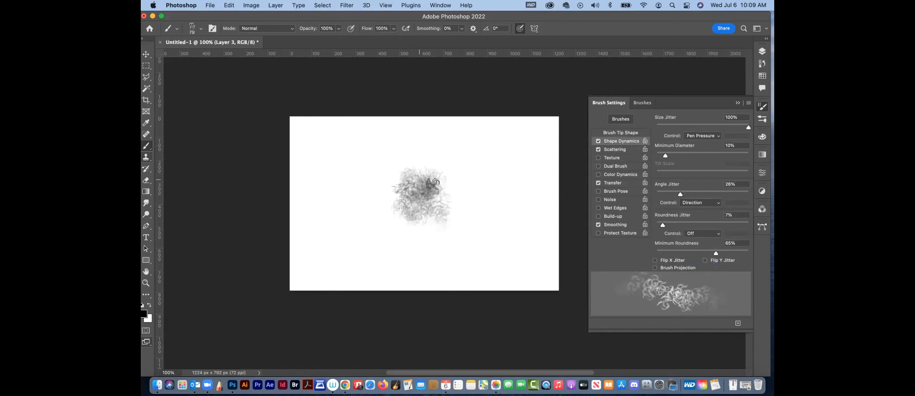
click(146, 283)
mouse_move(400, 220)
mouse_down()
mouse_move(413, 231)
mouse_move(349, 211)
mouse_up()
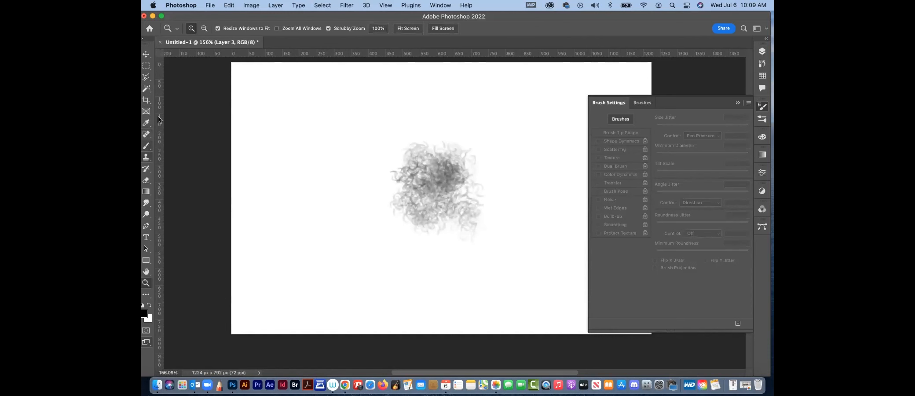
- Return to the Brush tool and paint more curly hair over the lower part of the existing patch
click(146, 146)
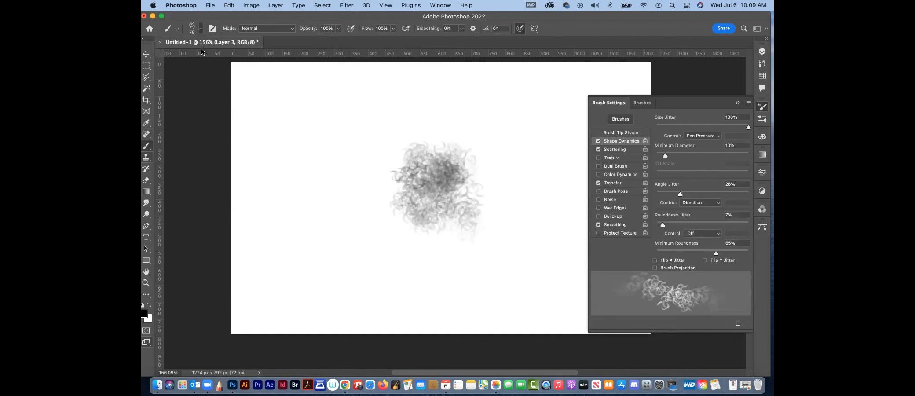
click(202, 30)
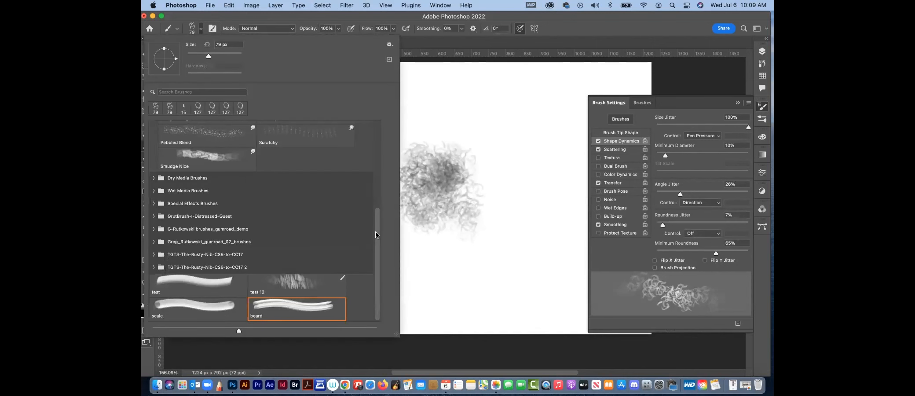
click(748, 104)
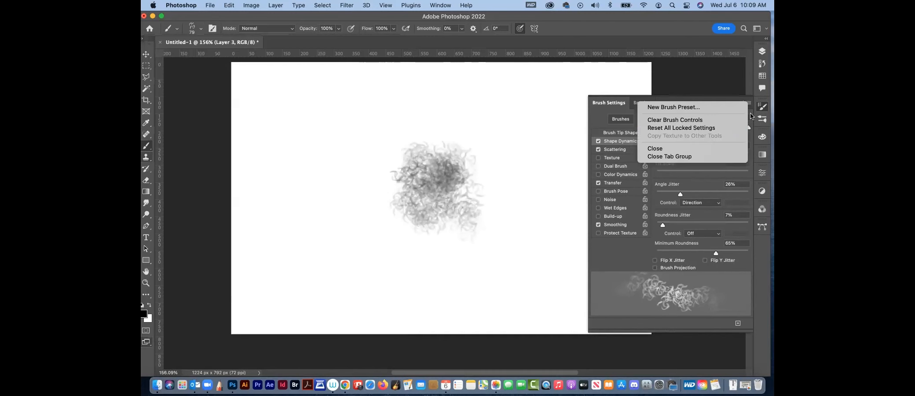
click(435, 108)
mouse_move(409, 180)
mouse_down()
mouse_move(413, 212)
mouse_move(446, 226)
mouse_up()
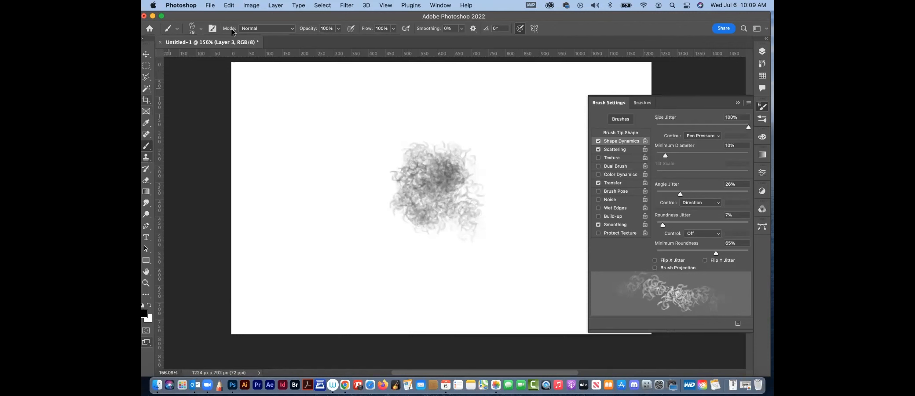
- Select the Pencil Sketch 2 brush preset and sketch a simple nose, eyes and two ears above the curly beard
click(201, 30)
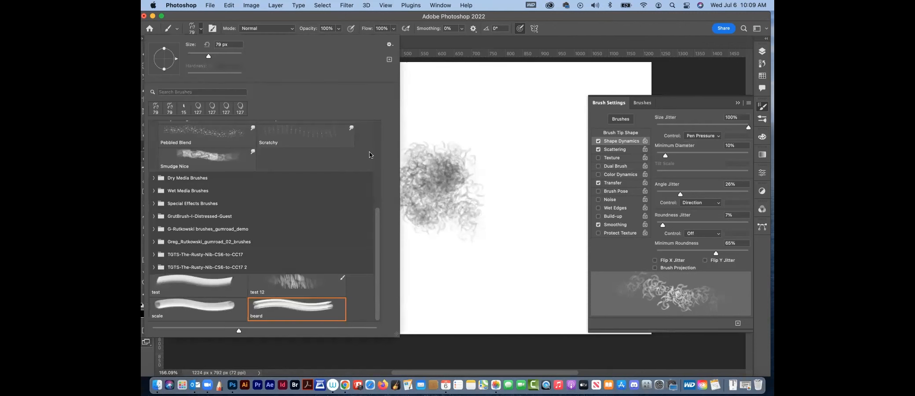
scroll(376, 223, up, 10)
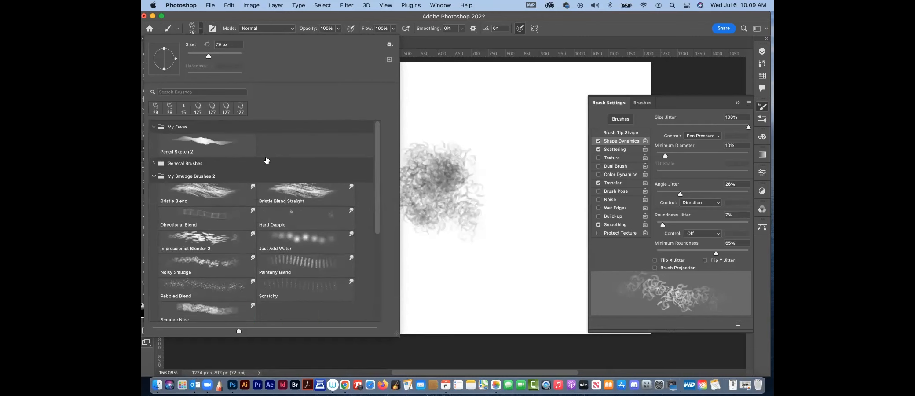
click(209, 141)
click(377, 27)
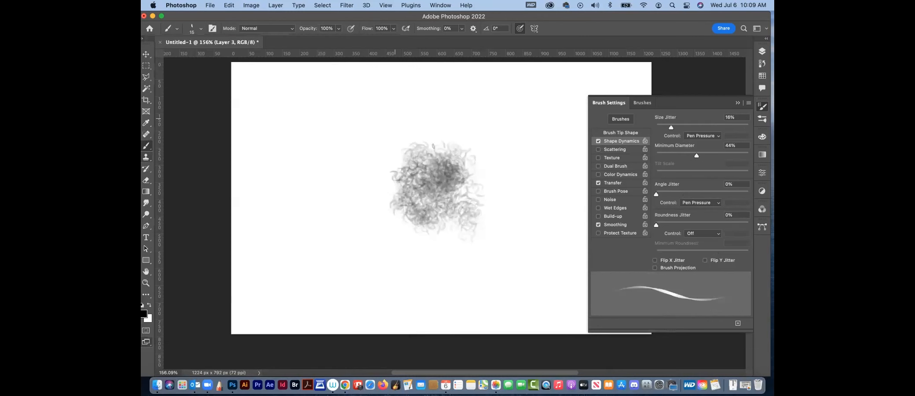
drag(437, 144, 438, 144)
drag(472, 127, 477, 132)
drag(409, 137, 404, 150)
- Select the beard brush preset, try a short stroke above the face and undo it
click(201, 28)
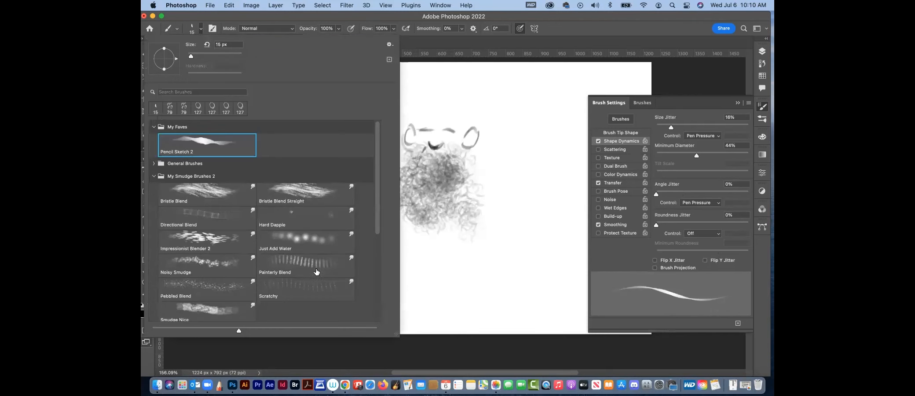
scroll(377, 204, down, 5)
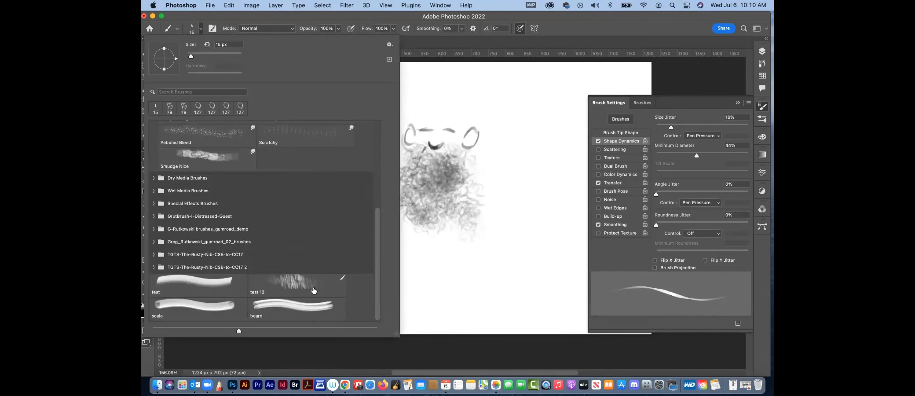
click(312, 305)
click(478, 21)
drag(427, 110, 447, 114)
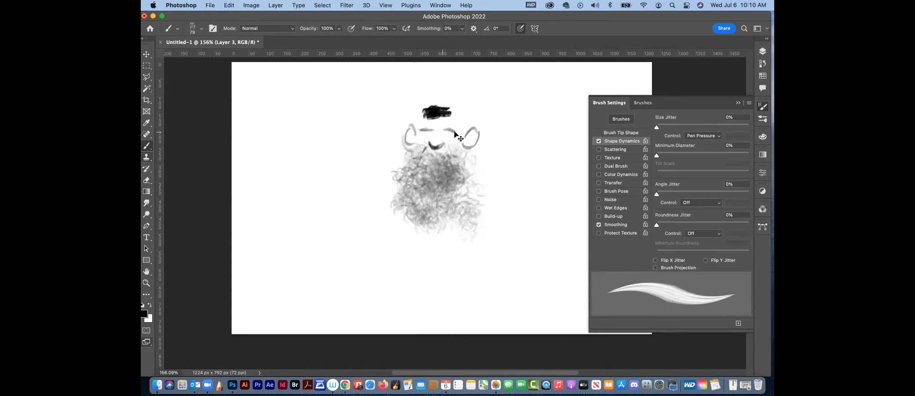
key(super+z)
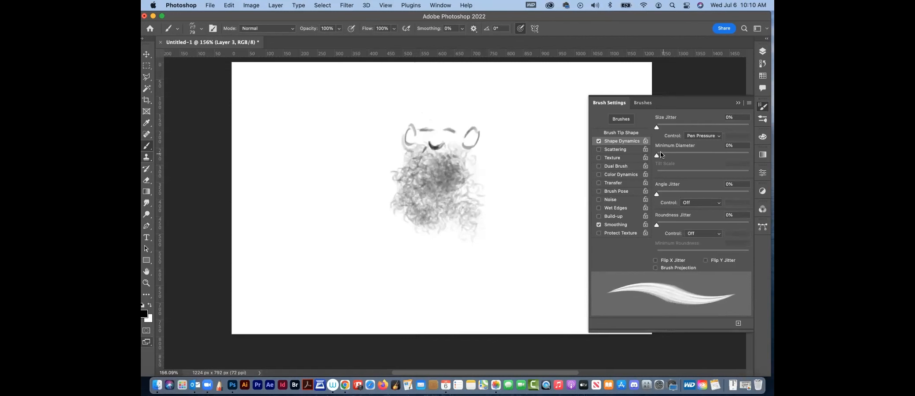
- Set the beard brush's Size Jitter to 96% and enable Scattering with Scatter 148%, Count 2 and Count Jitter 100%
drag(680, 129, 745, 135)
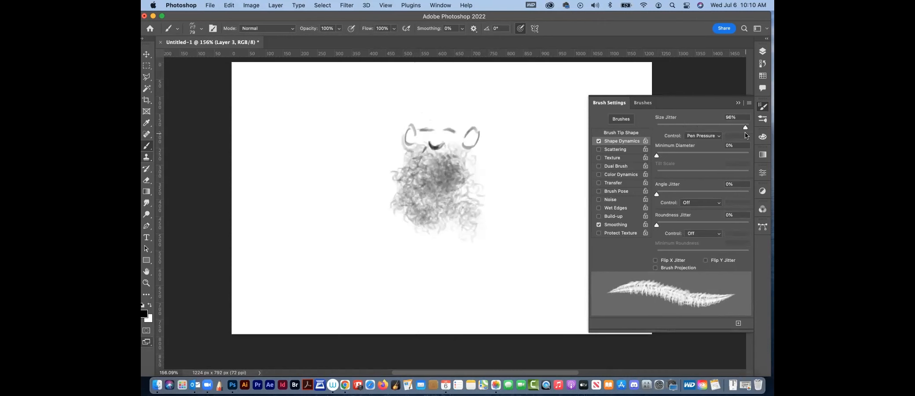
click(624, 150)
drag(660, 128, 670, 129)
mouse_move(657, 159)
mouse_down()
mouse_move(700, 180)
mouse_move(750, 176)
mouse_up()
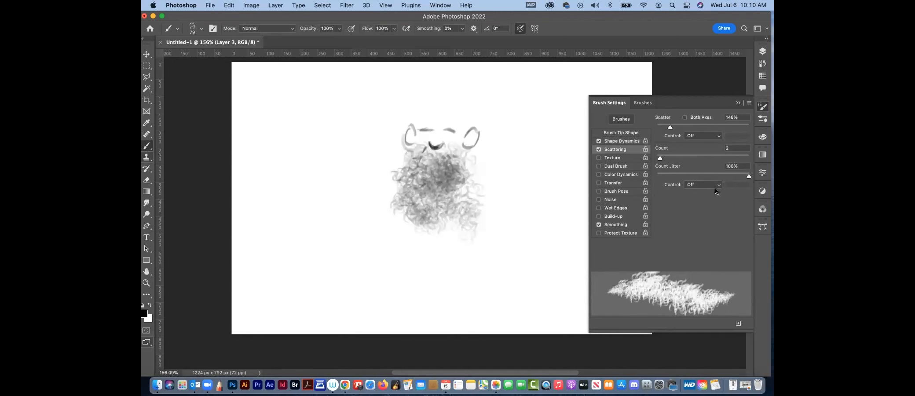
- Set the Angle Jitter control to Direction and paint dark curly hair about 210 px wide across the top of the head
click(627, 141)
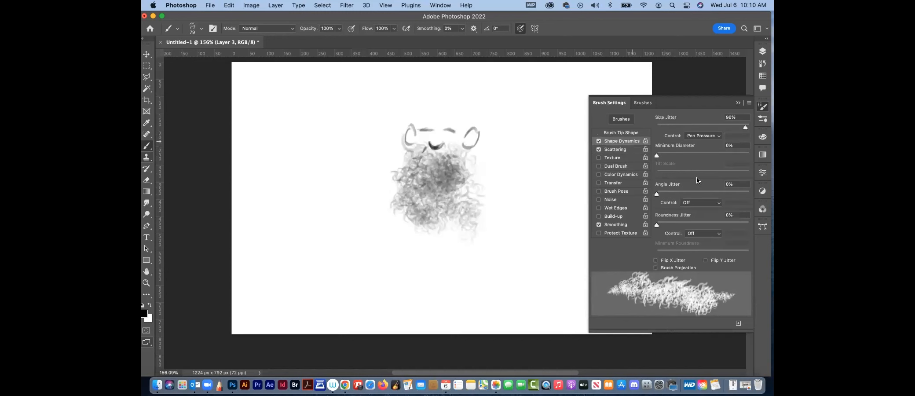
click(696, 202)
click(694, 261)
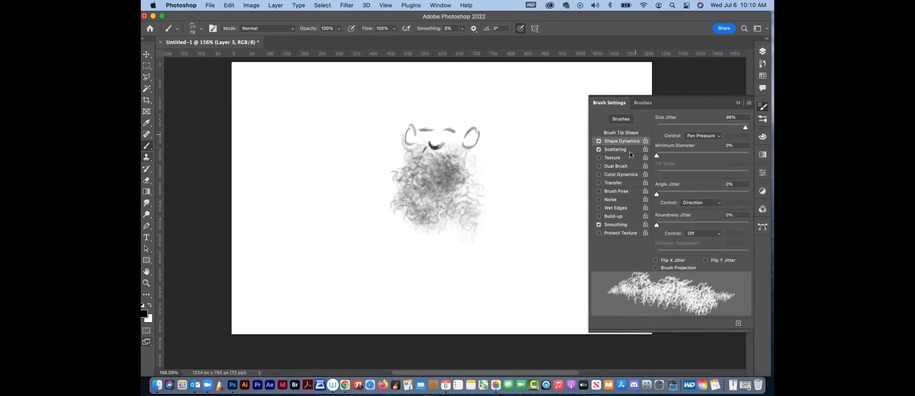
mouse_move(424, 119)
mouse_down()
mouse_move(463, 109)
mouse_move(487, 132)
mouse_up()
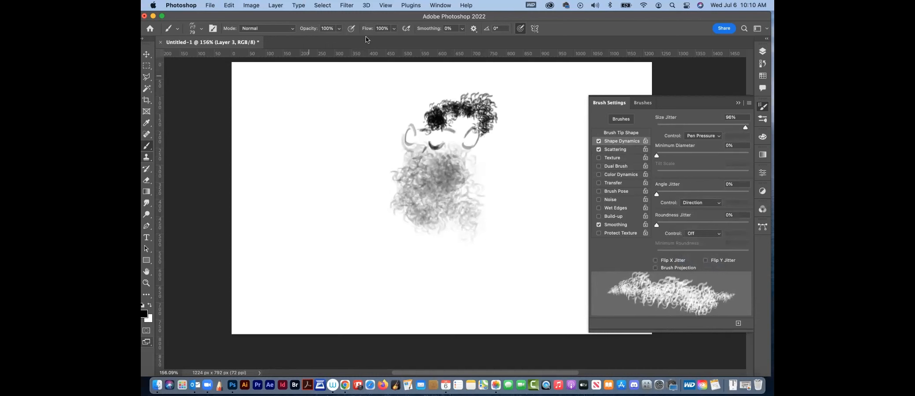
drag(363, 21, 366, 21)
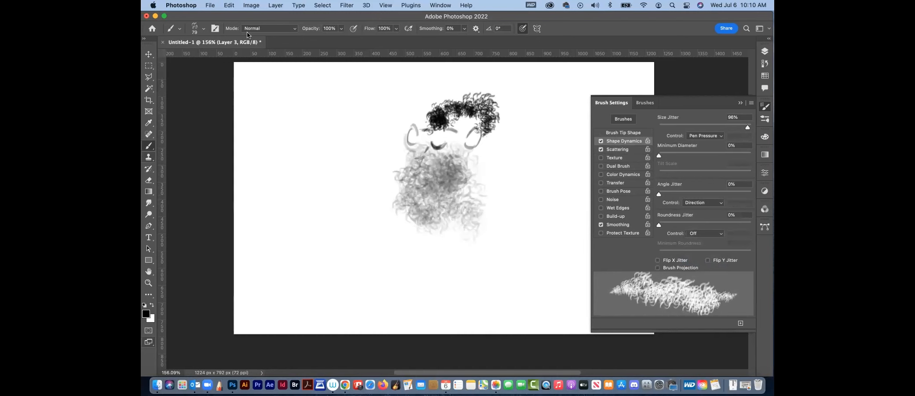